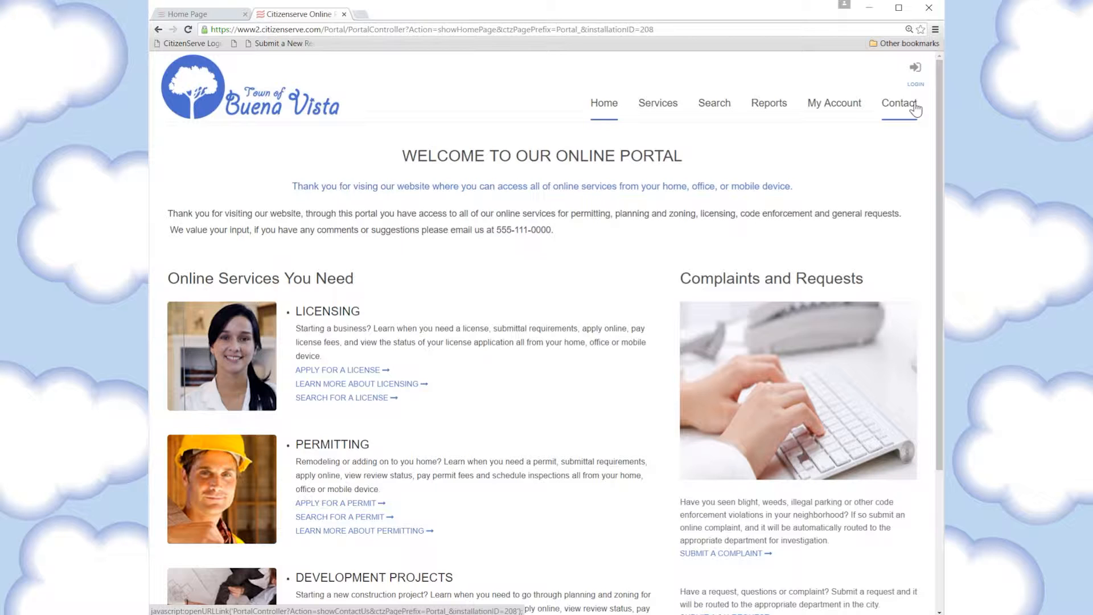
# Bring up the Services dropdown in the Buena Vista portal's top navigation
pyautogui.moveTo(671, 105)
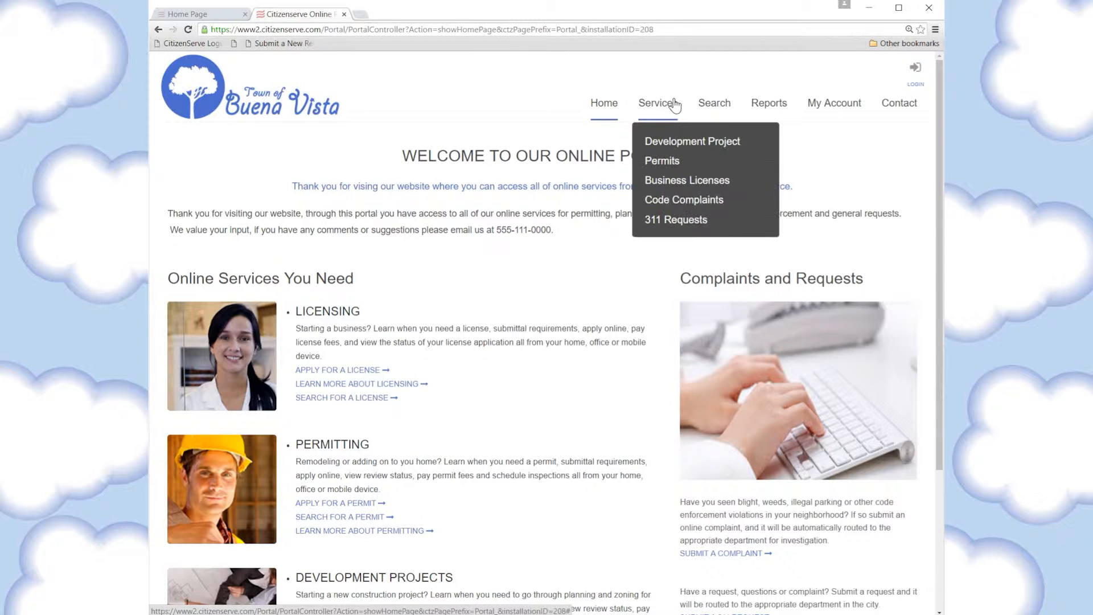
# Go to the Permits section and open its 'Do You Need a Permit?' guide
pyautogui.click(669, 162)
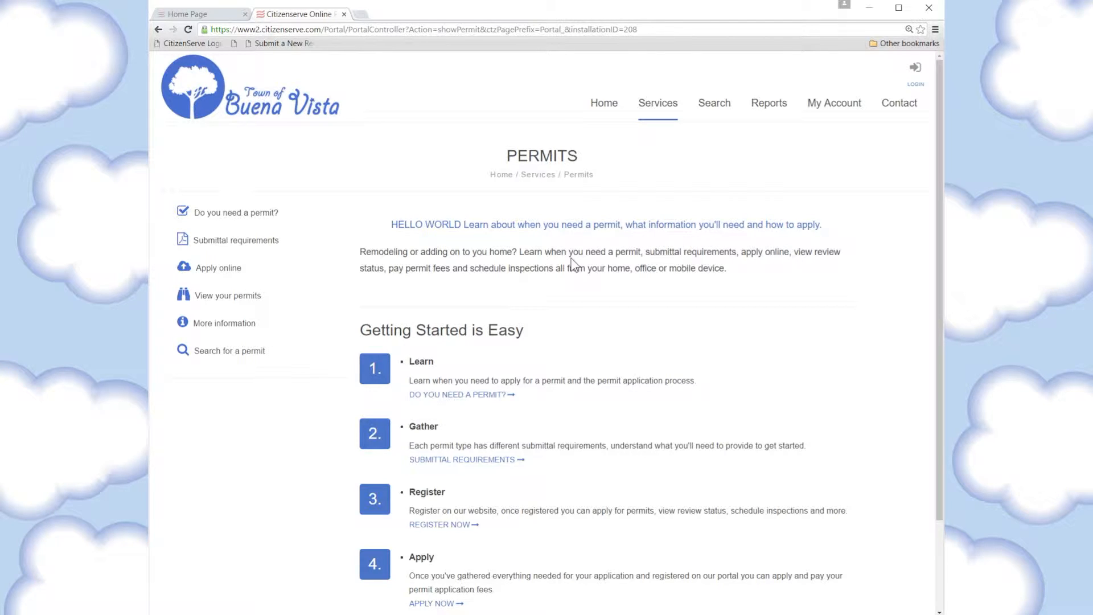
pyautogui.scroll(-1, 531, 255)
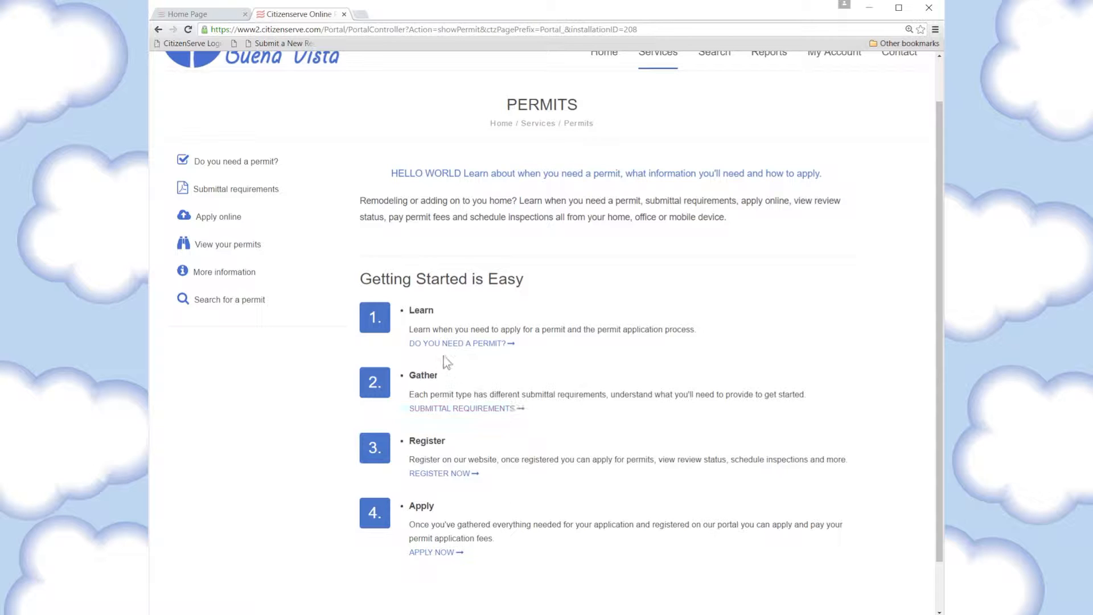
pyautogui.click(463, 343)
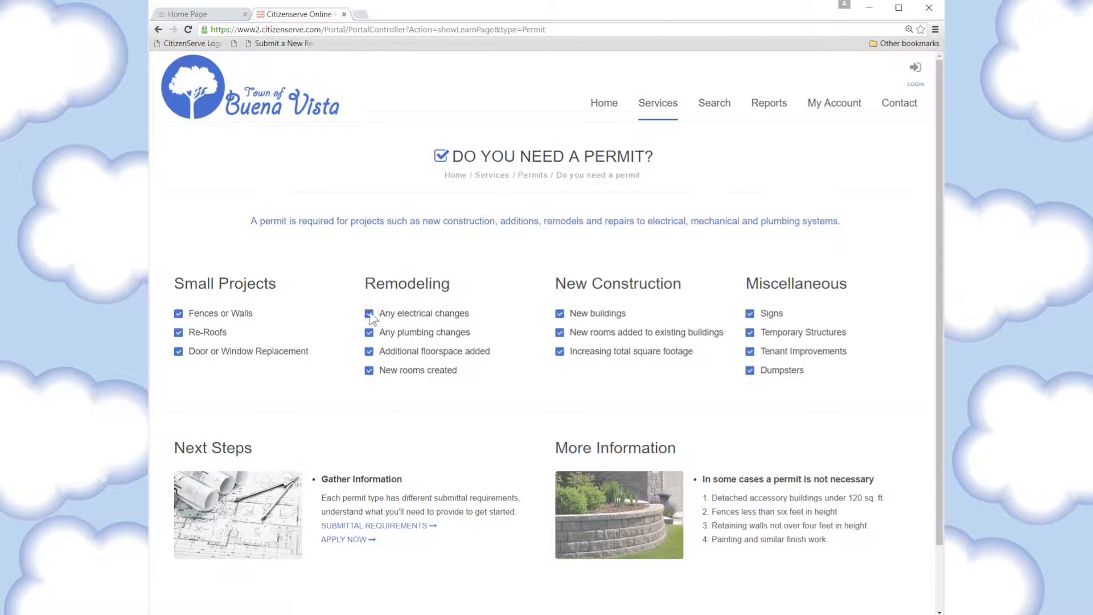
# Open the Submittal Requirements page and highlight the note about collecting documentation first
pyautogui.click(405, 526)
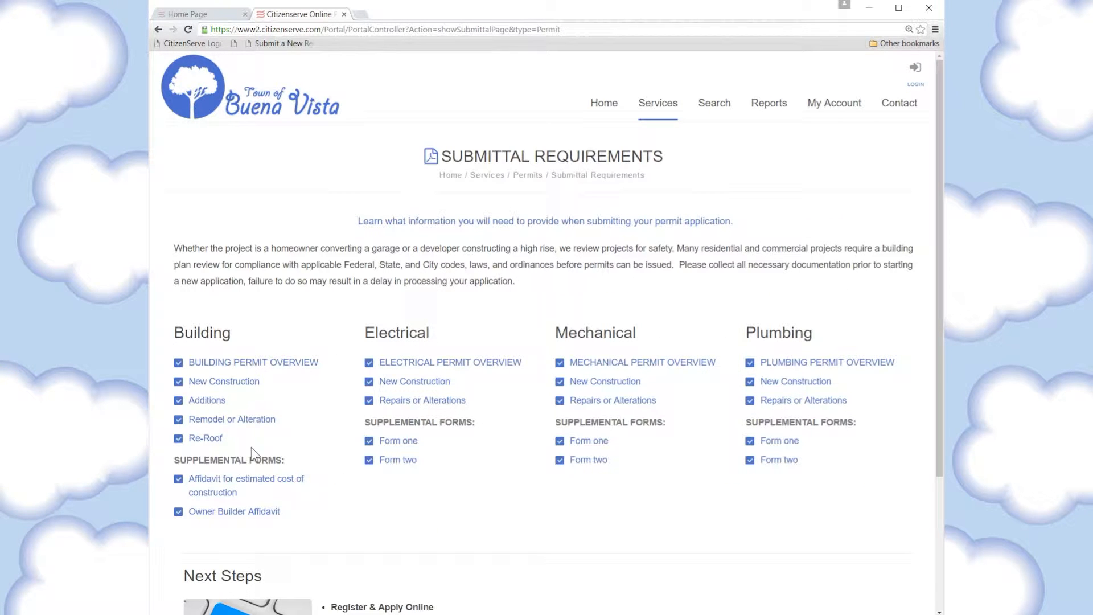
pyautogui.moveTo(401, 264); pyautogui.dragTo(392, 282)
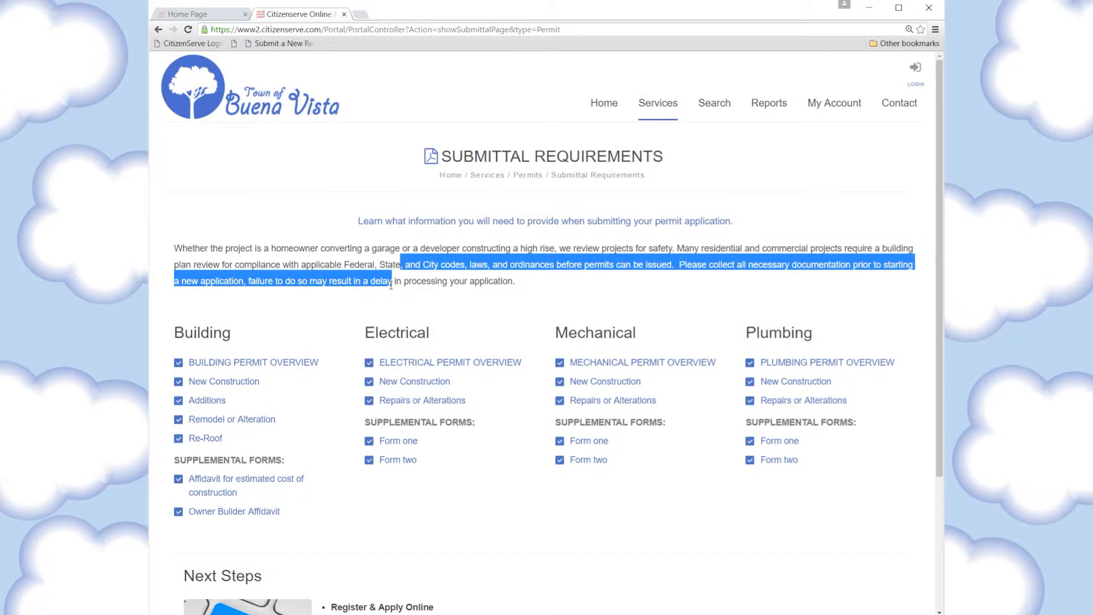
pyautogui.click(295, 280)
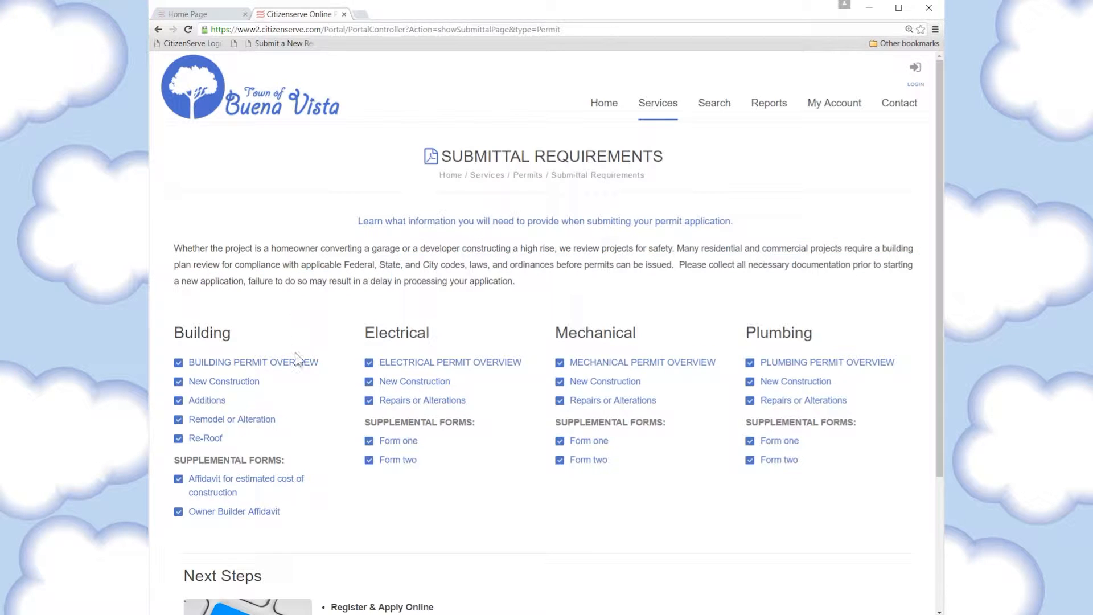
# View the Building Permit Overview and New Construction PDFs, closing each to return to requirements
pyautogui.click(243, 369)
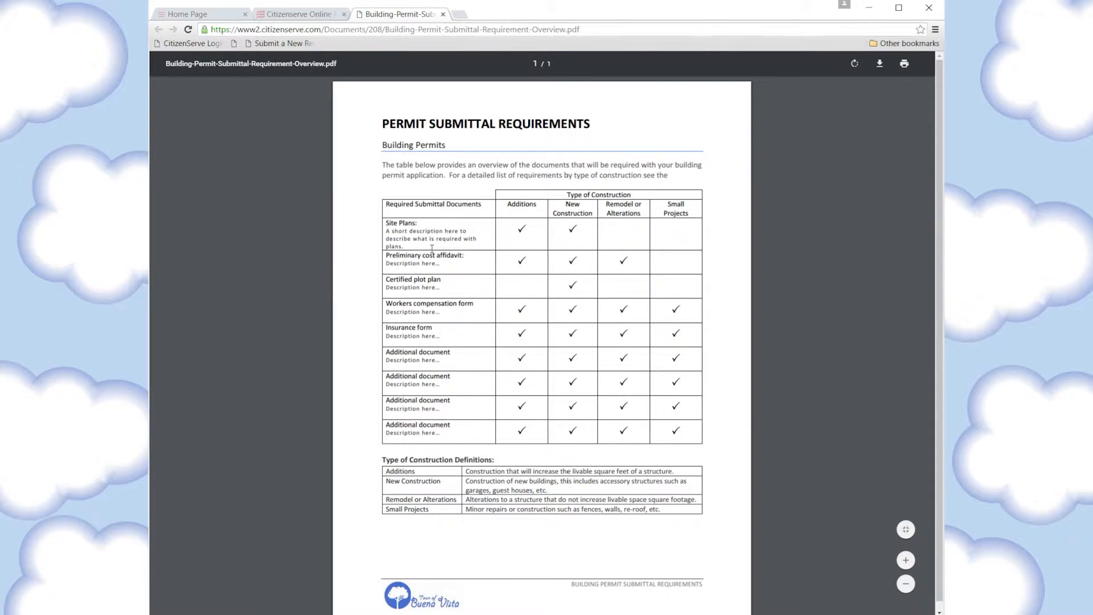
pyautogui.click(443, 14)
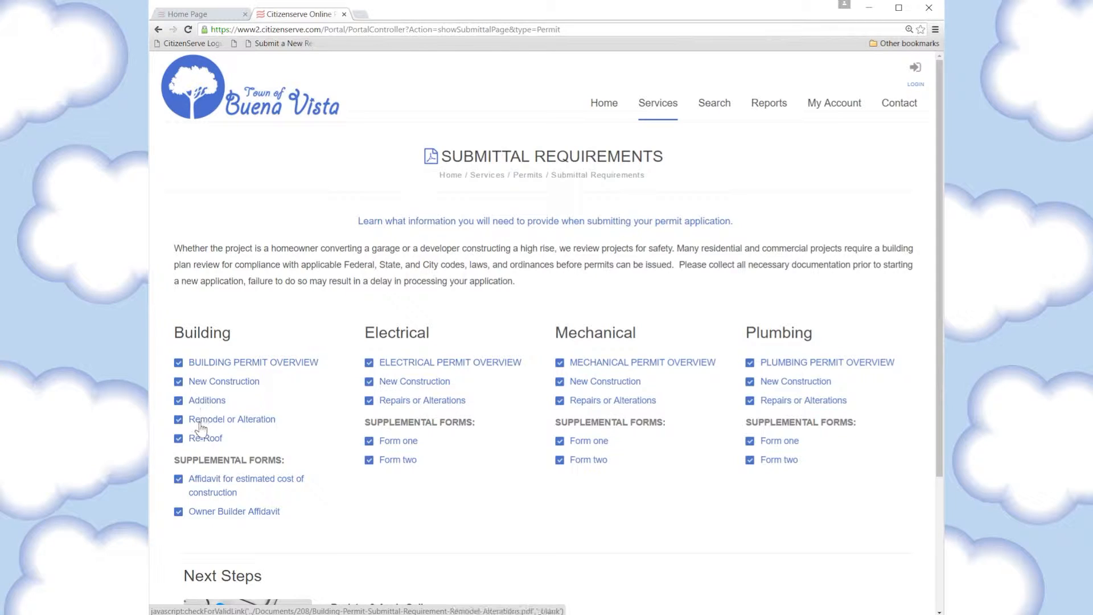
pyautogui.click(222, 381)
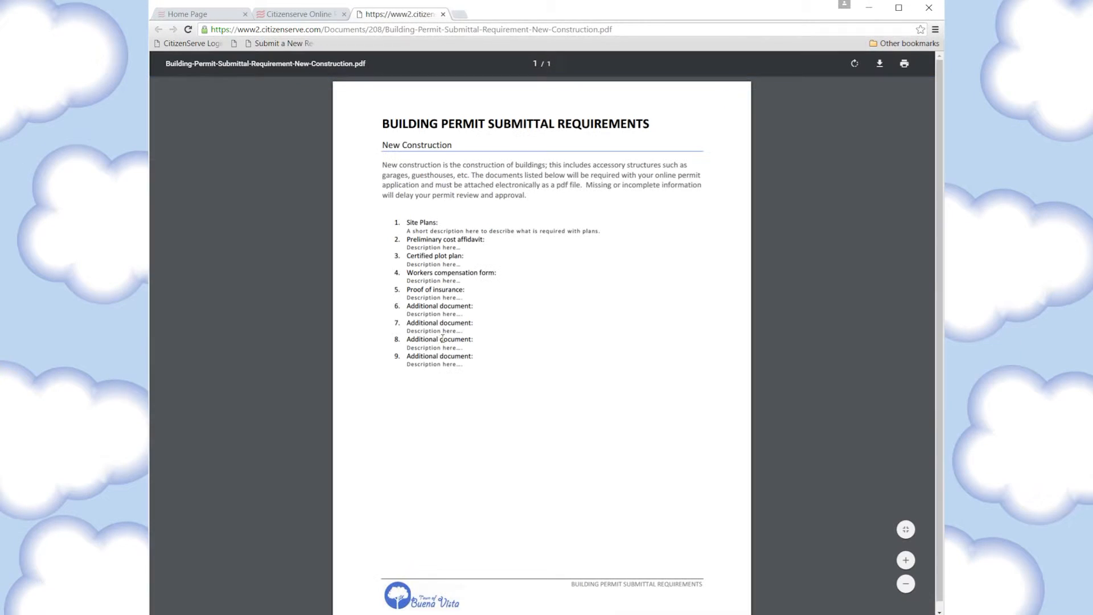
pyautogui.click(443, 14)
pyautogui.scroll(-3, 419, 296)
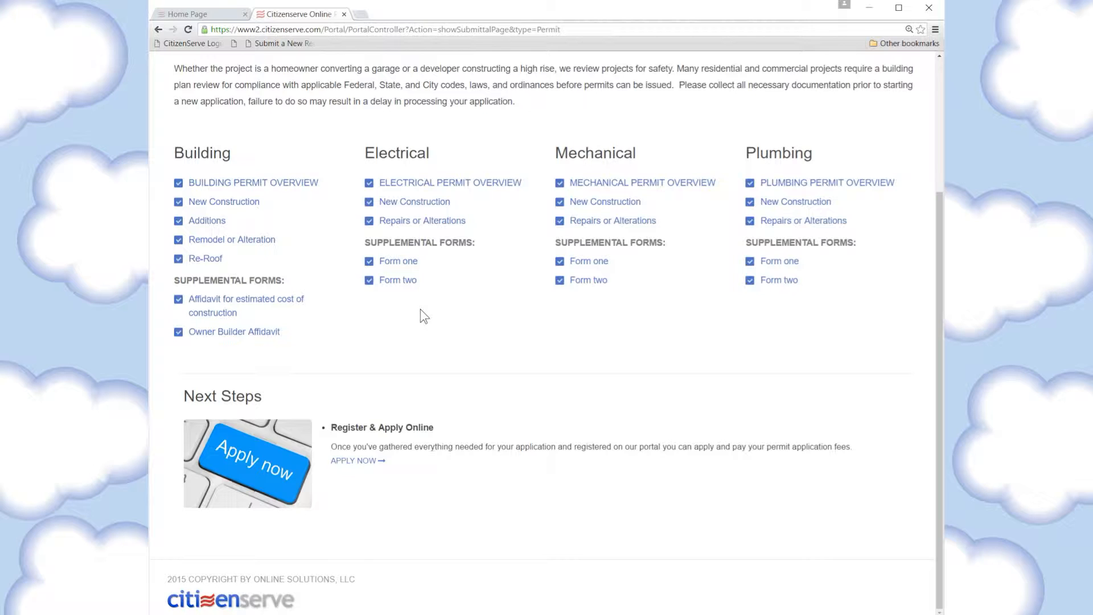
# Log in and start an application with permit type Building Permit, sub type New Construction
pyautogui.click(364, 468)
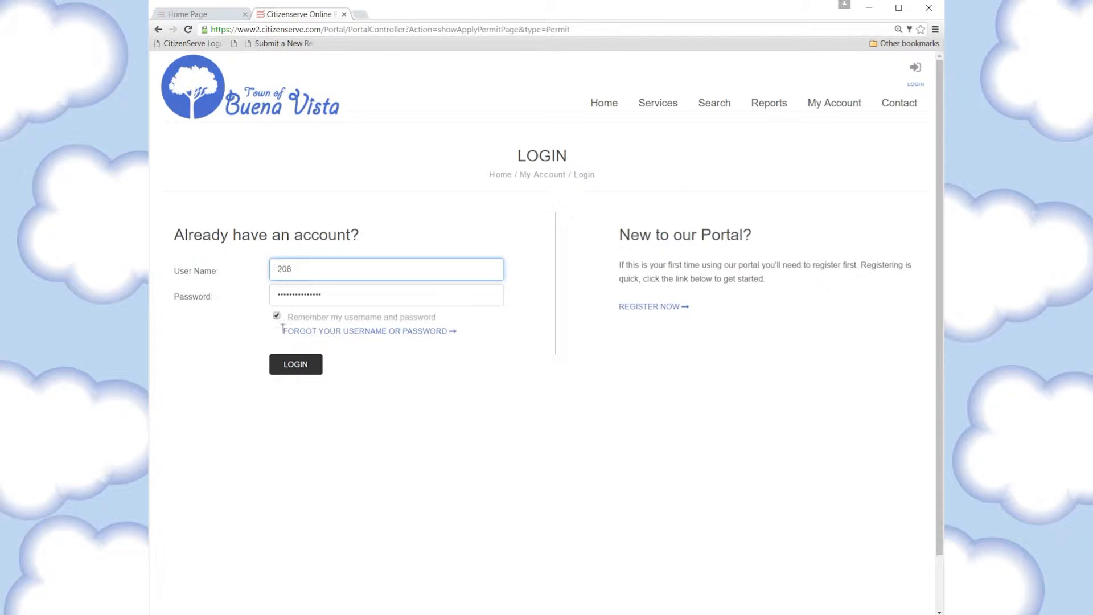
pyautogui.click(297, 367)
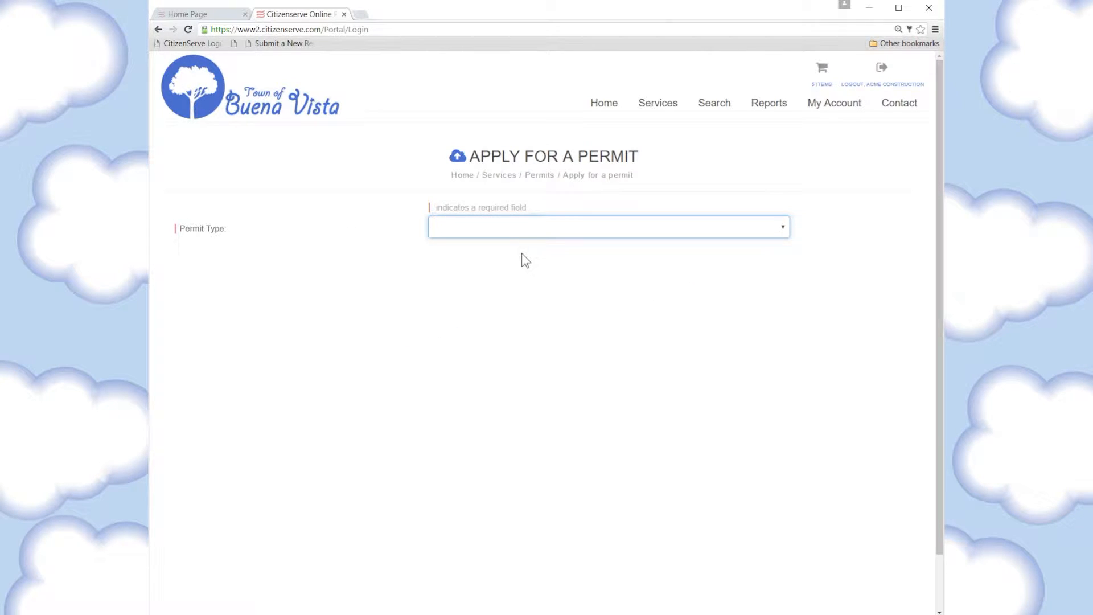
pyautogui.click(521, 234)
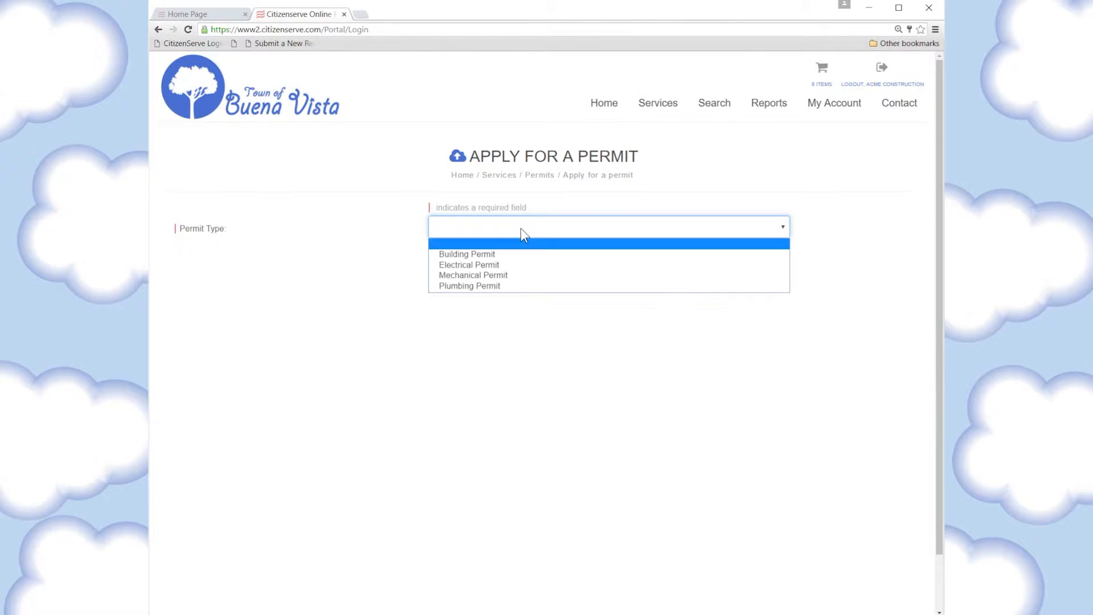
pyautogui.click(505, 256)
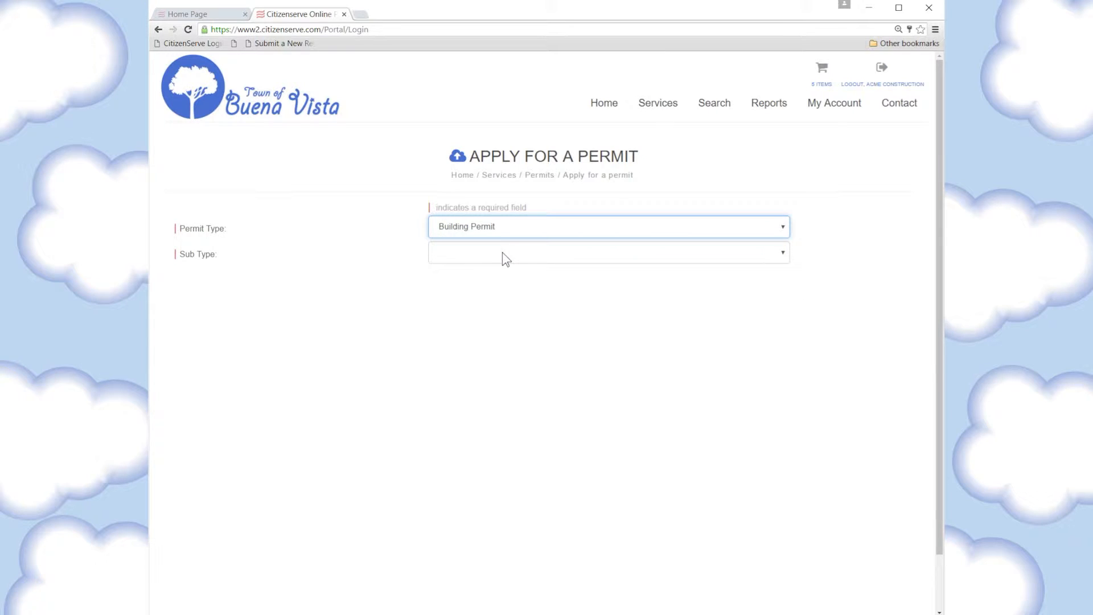
pyautogui.click(502, 254)
pyautogui.click(497, 279)
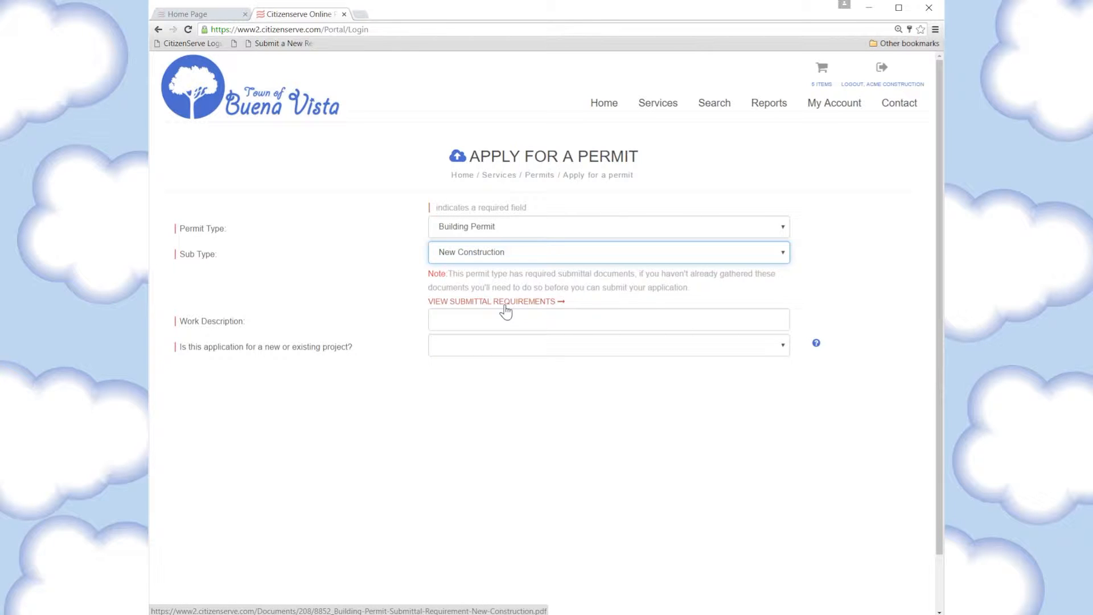
# Describe the work as 'new single family home', mark it a new project, and verify the property address
pyautogui.click(452, 325)
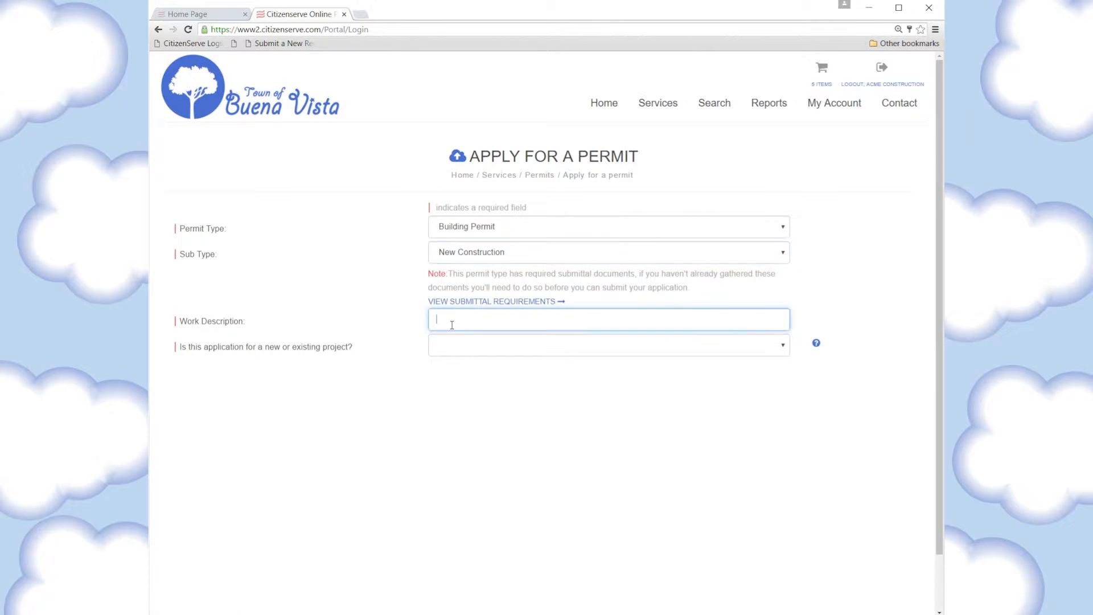
pyautogui.write('new single family home')
pyautogui.click(481, 348)
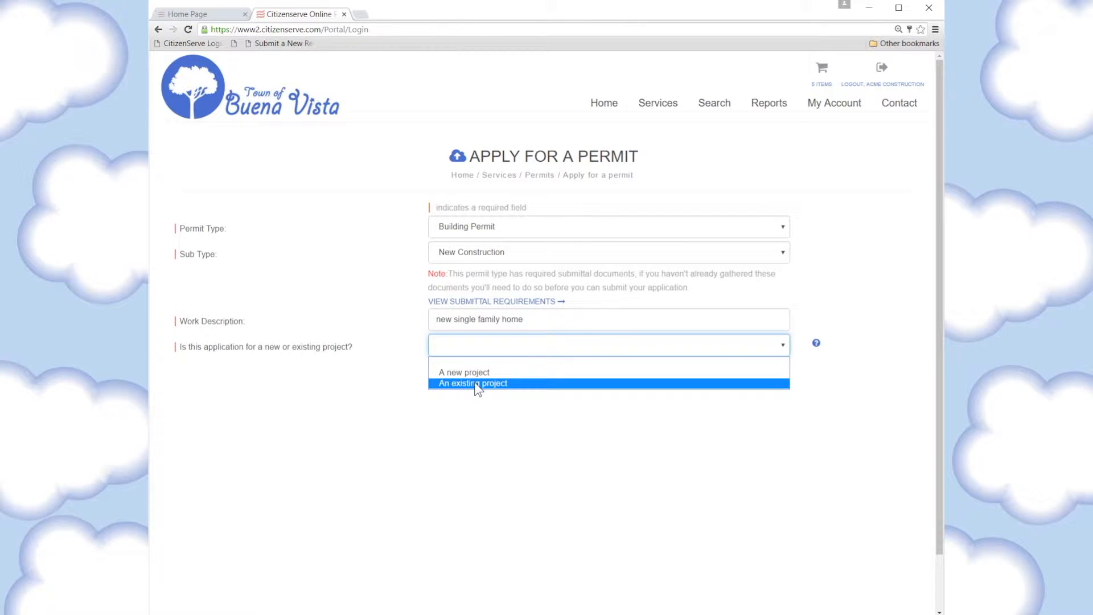
pyautogui.press('Up')
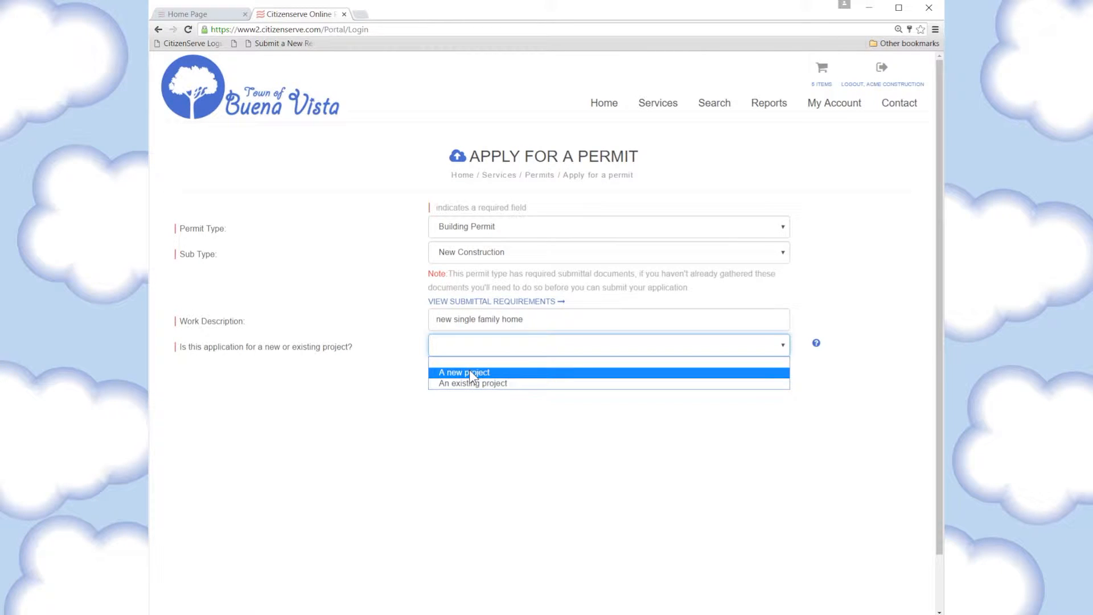
pyautogui.click(469, 372)
pyautogui.click(470, 370)
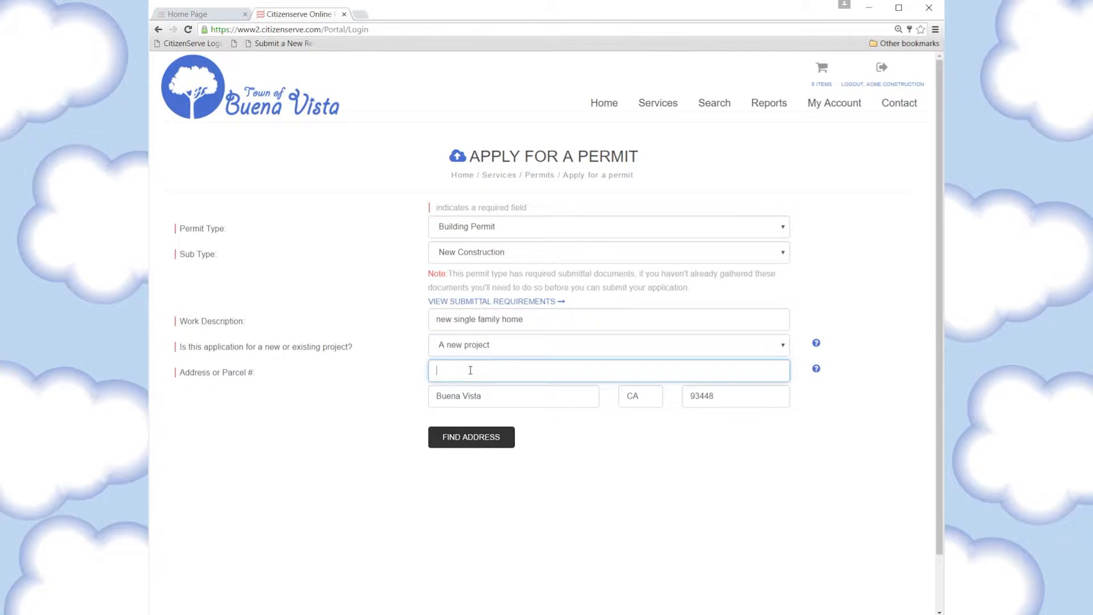
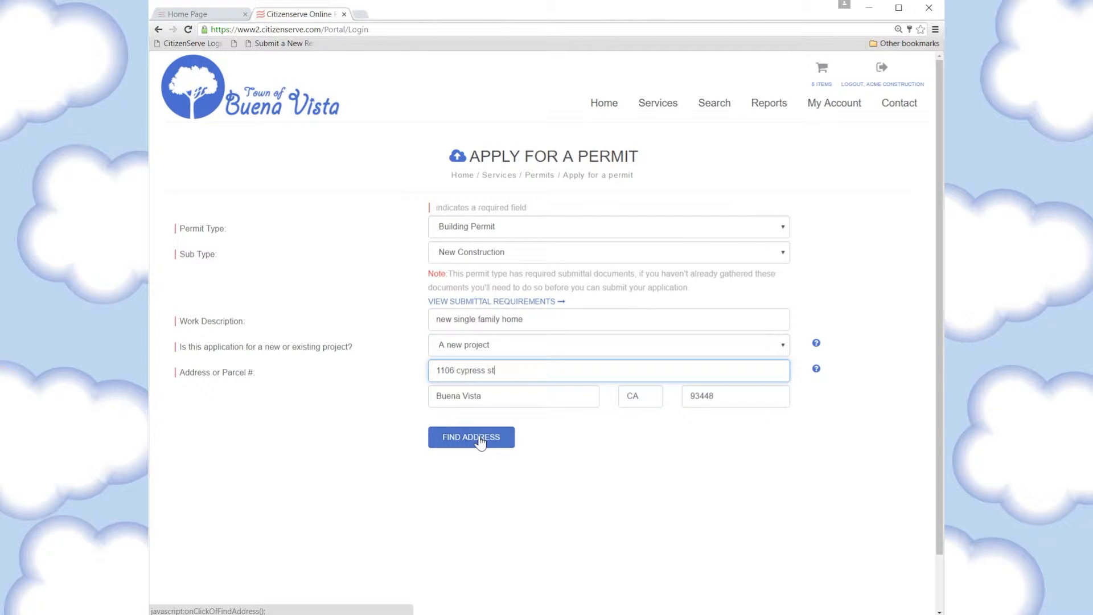
pyautogui.click(481, 442)
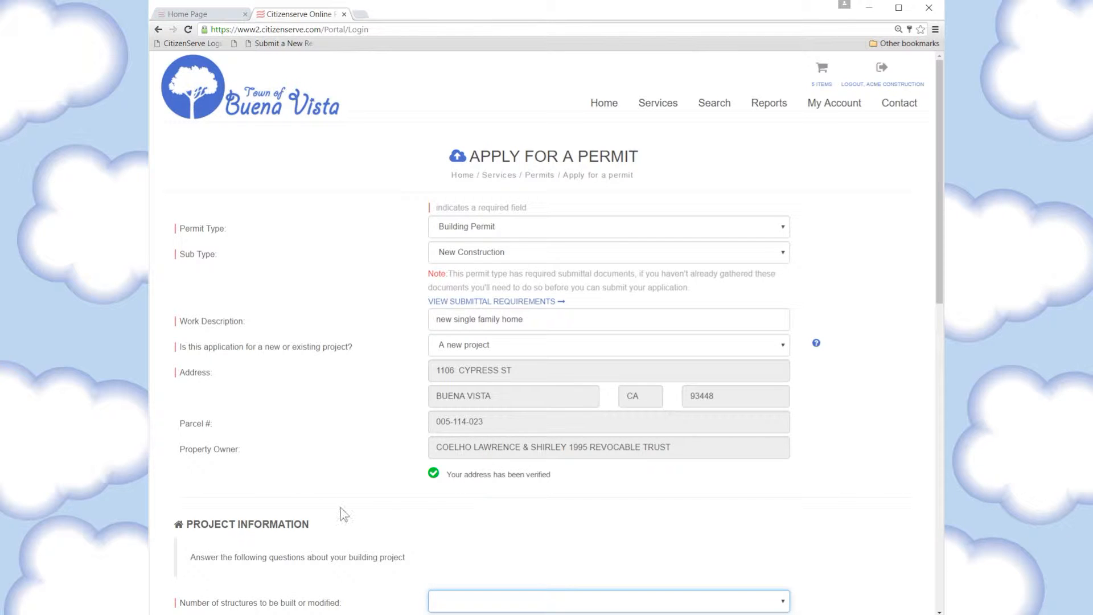
# Set 1 structure with R-3 Residential occupancy and IB construction type
pyautogui.scroll(-1, 317, 452)
pyautogui.scroll(-3, 312, 341)
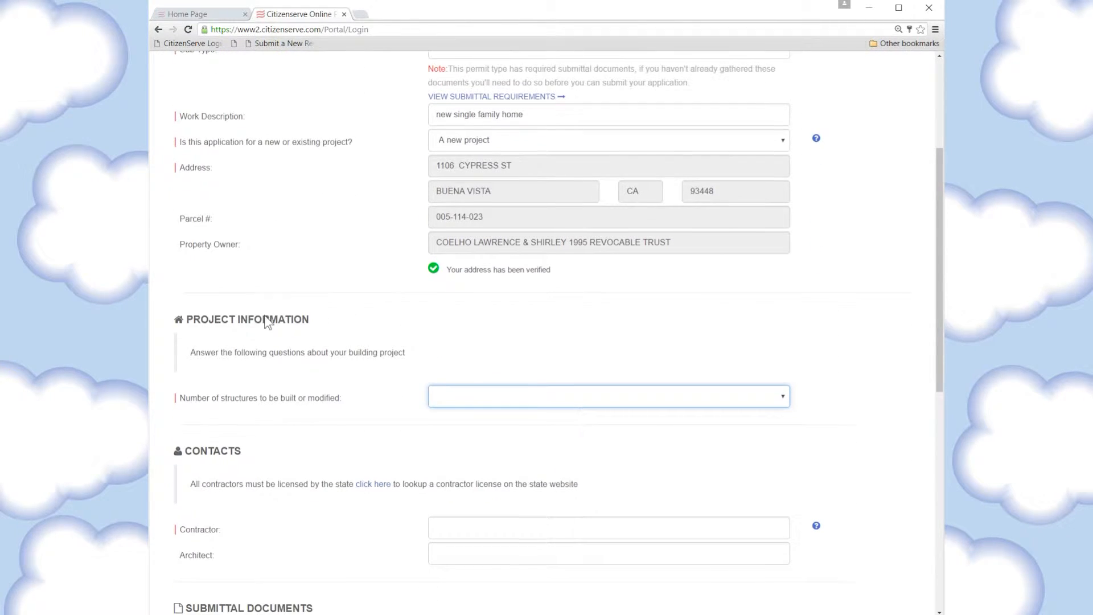
pyautogui.scroll(-1, 285, 398)
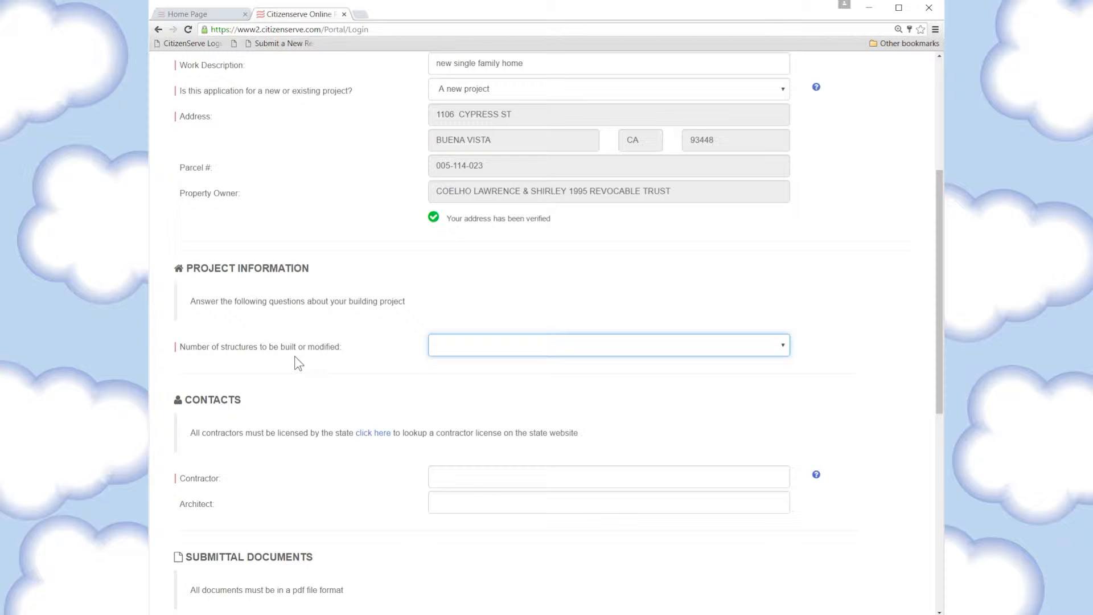
pyautogui.scroll(-1, 206, 285)
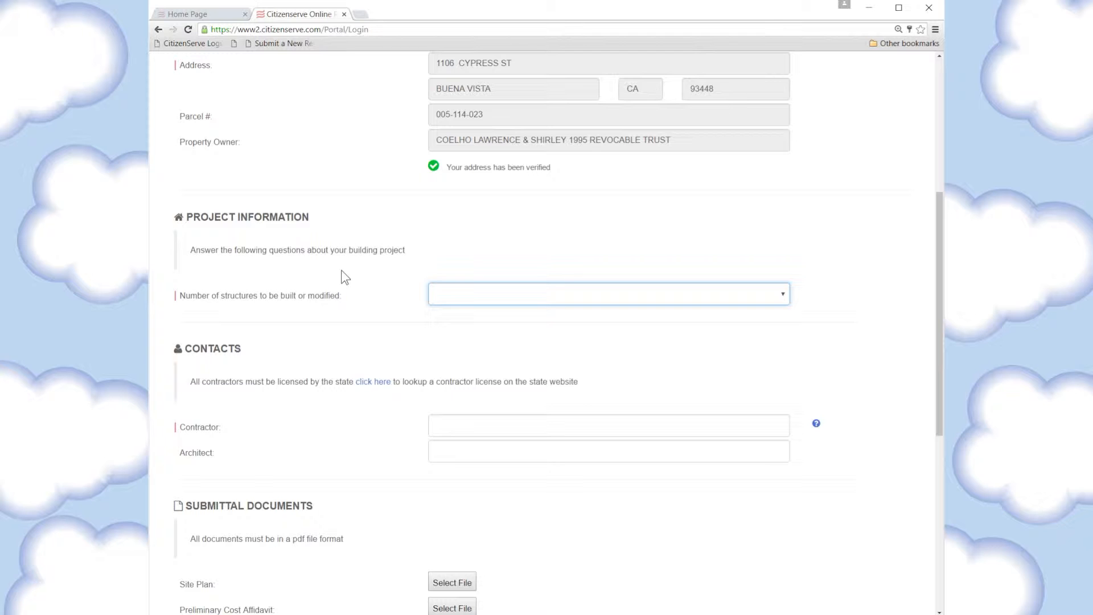
pyautogui.click(501, 297)
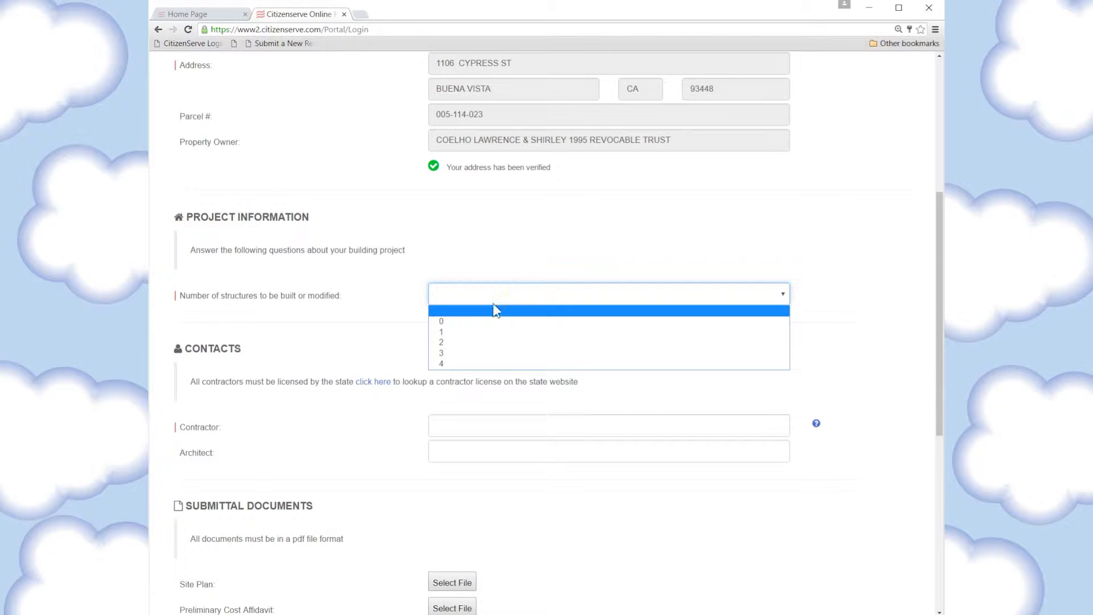
pyautogui.click(460, 336)
pyautogui.click(454, 345)
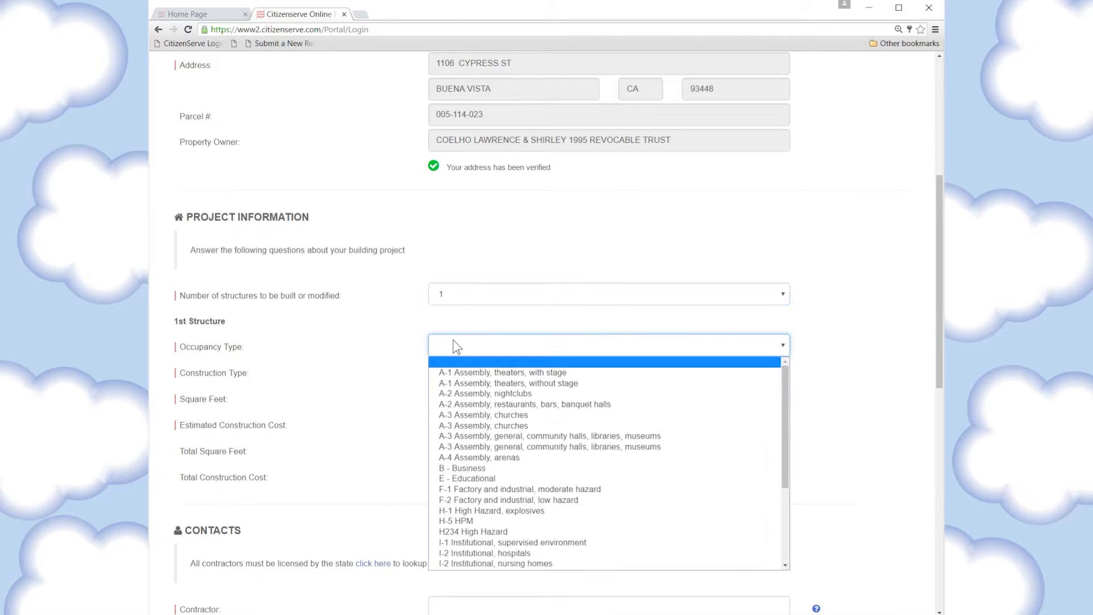
pyautogui.scroll(-4, 474, 461)
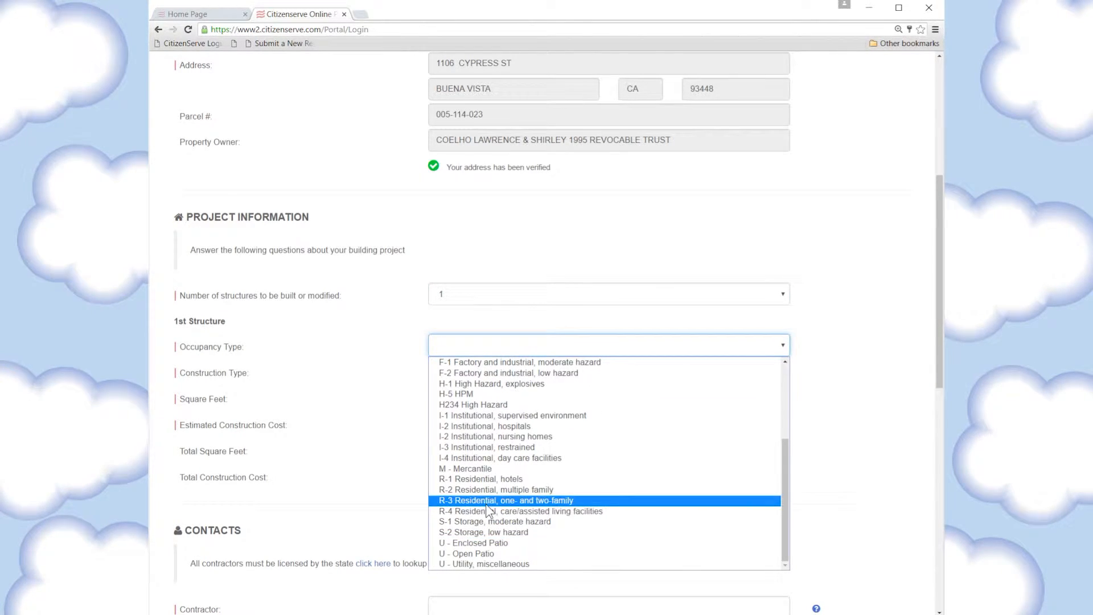
pyautogui.click(486, 503)
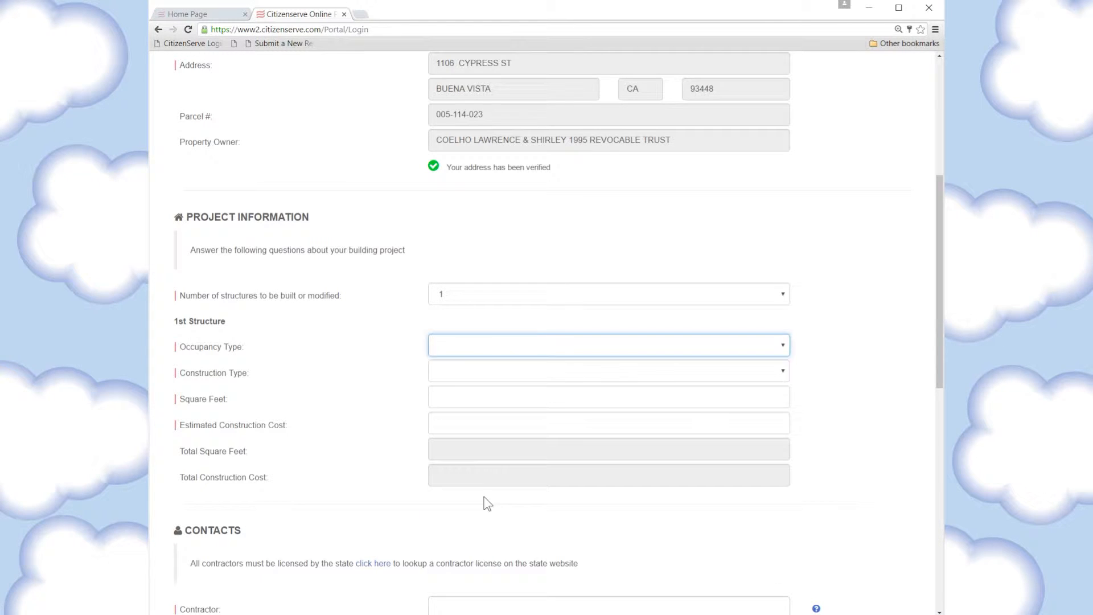
pyautogui.click(450, 371)
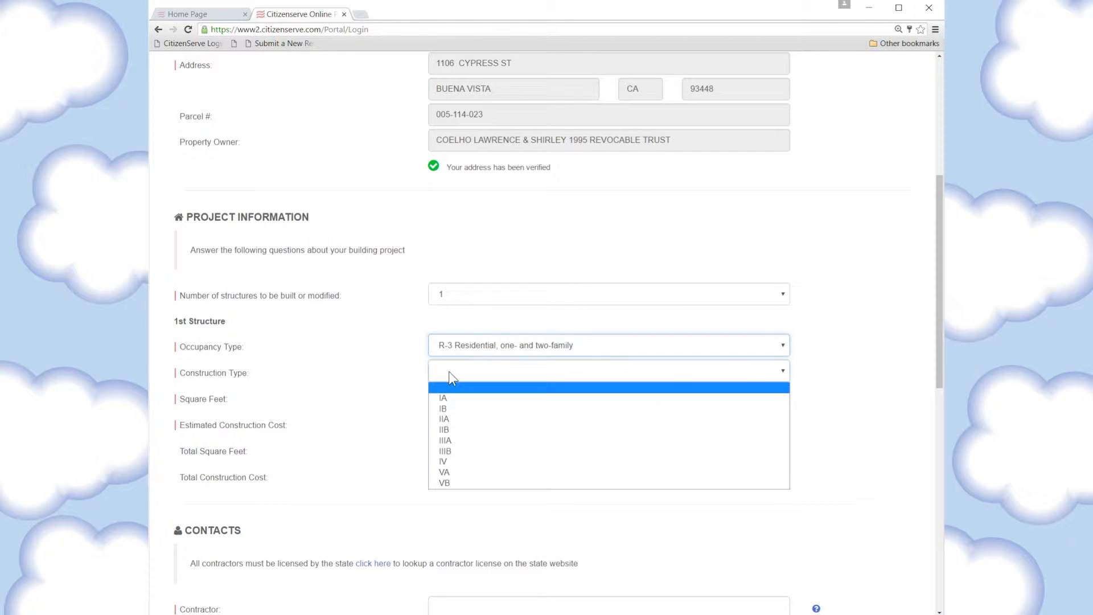
pyautogui.click(451, 409)
# Enter 2,500 square feet and an estimated construction cost of $250,000.00
pyautogui.click(463, 399)
pyautogui.write('2,500')
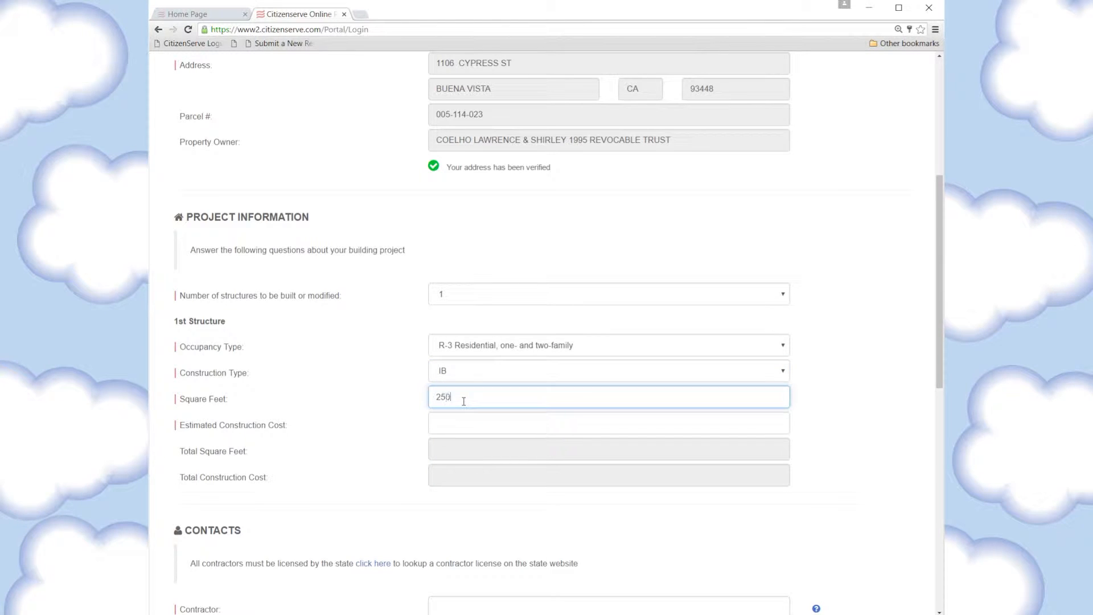
pyautogui.press('Tab')
pyautogui.write('250')
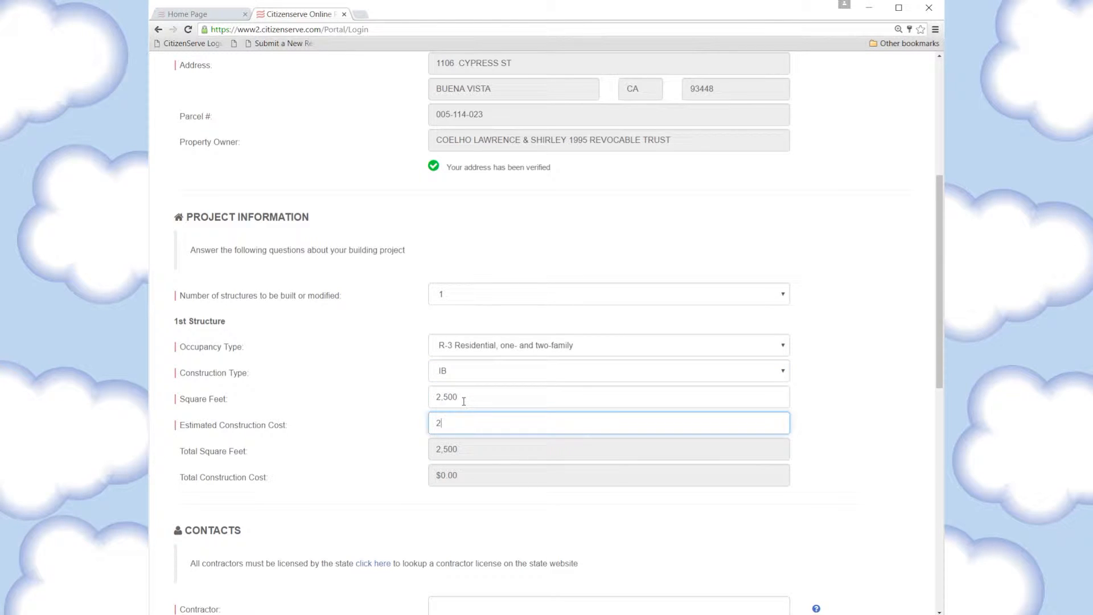
pyautogui.write('000')
pyautogui.press('Tab')
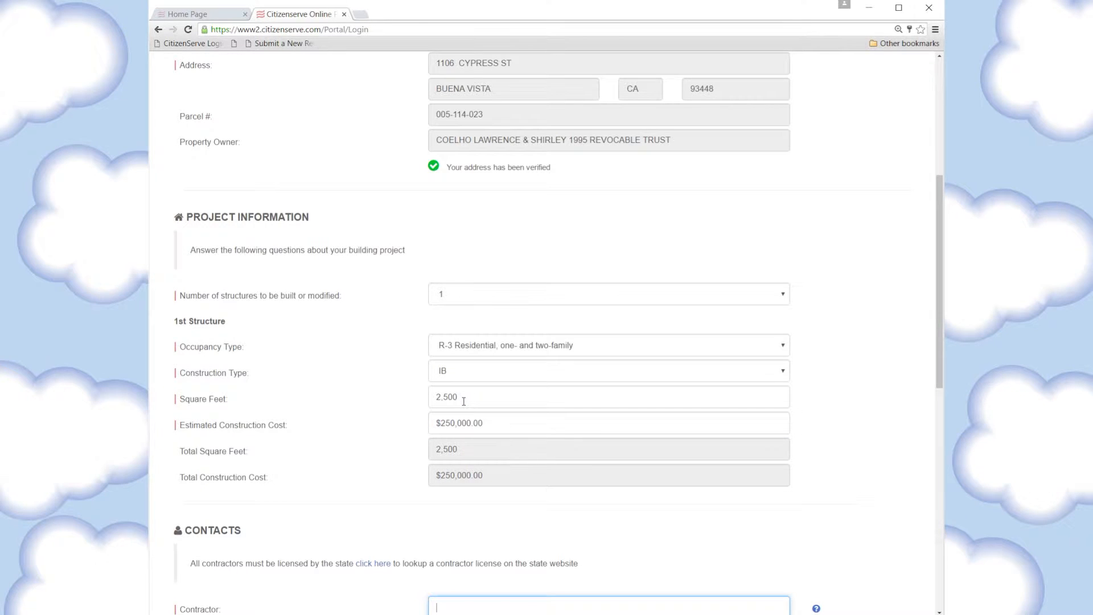
# Choose Acme Construction as contractor and Smith Engineering as architect
pyautogui.scroll(-5, 463, 402)
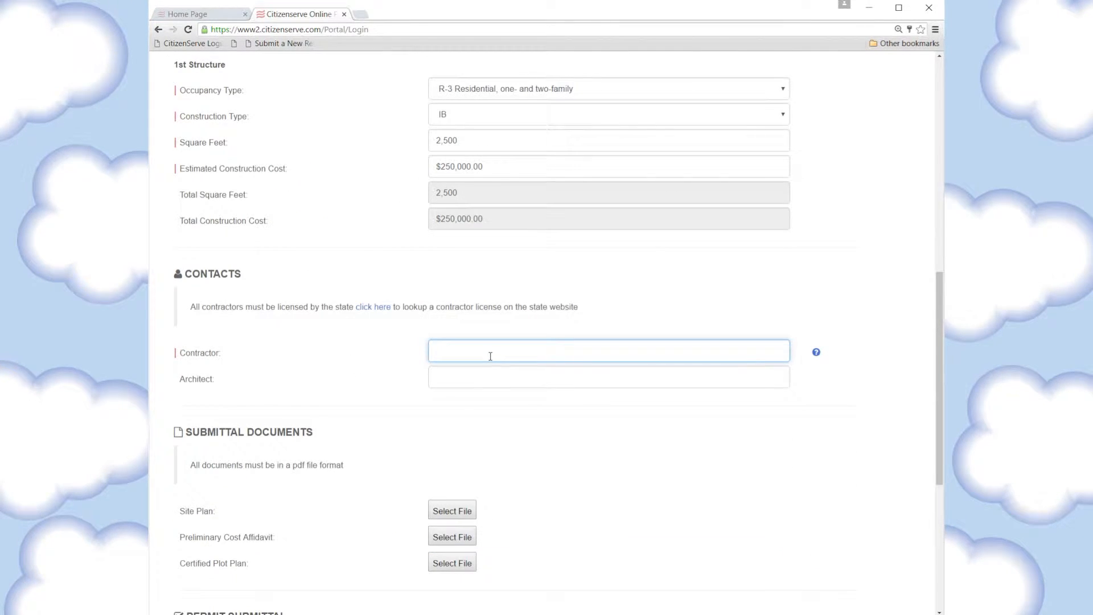
pyautogui.write('acm')
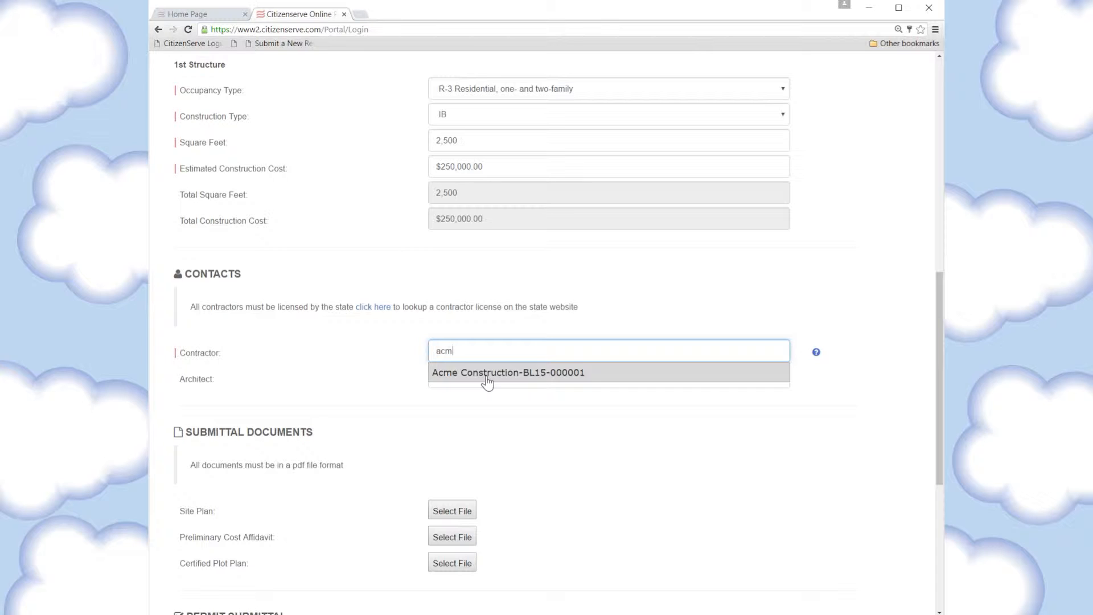
pyautogui.click(488, 373)
pyautogui.click(478, 377)
pyautogui.write('Smith Engineering-BL16-000003')
pyautogui.press('Tab')
pyautogui.press('Tab')
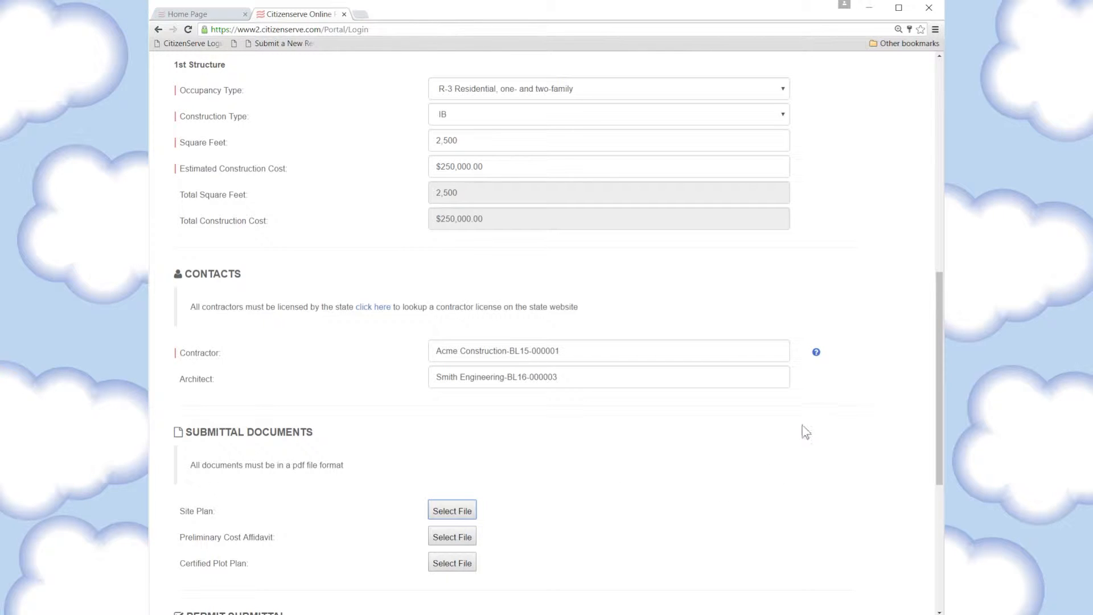
pyautogui.moveTo(818, 356)
# Attach site plan.jpg, traffic study.pdf and layout plan with scale.pdf to the site plan, cost affidavit and plot plan slots
pyautogui.scroll(-2, 664, 462)
pyautogui.click(453, 409)
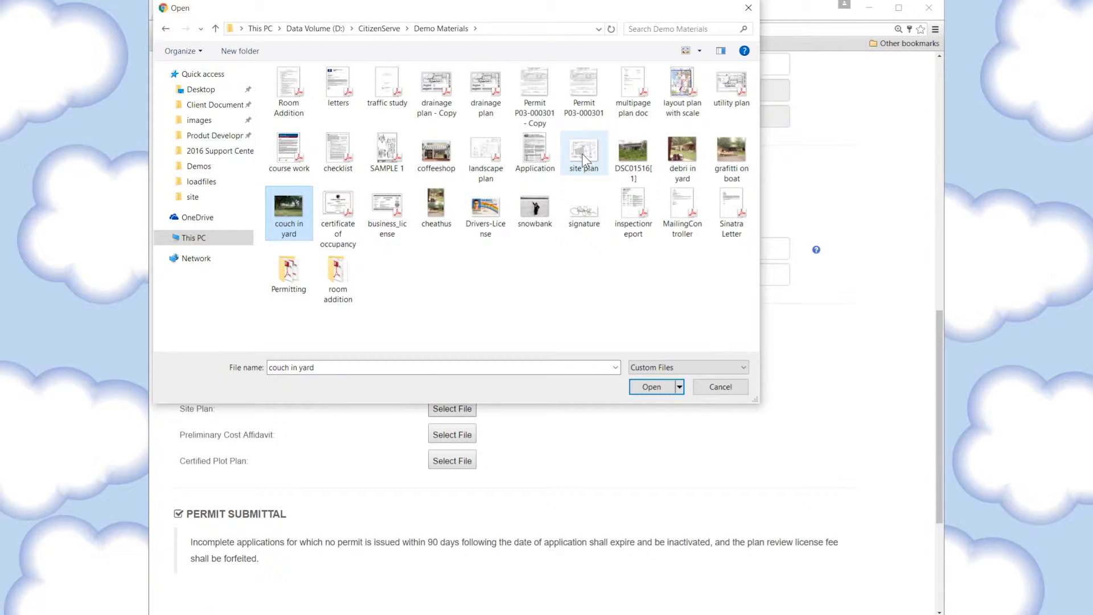
pyautogui.doubleClick(581, 153)
pyautogui.click(453, 436)
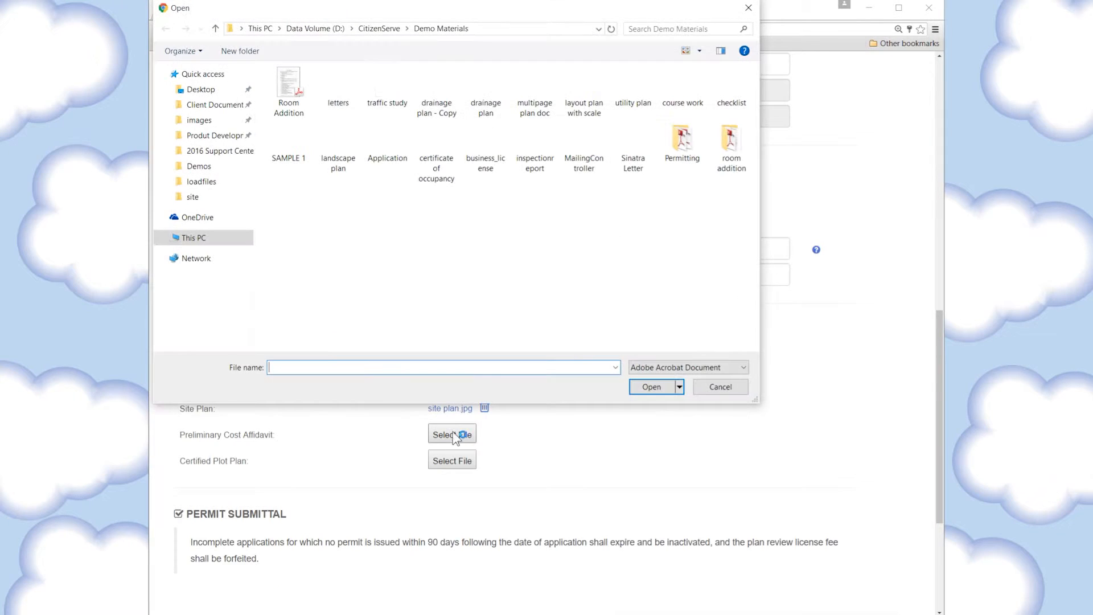
pyautogui.doubleClick(392, 87)
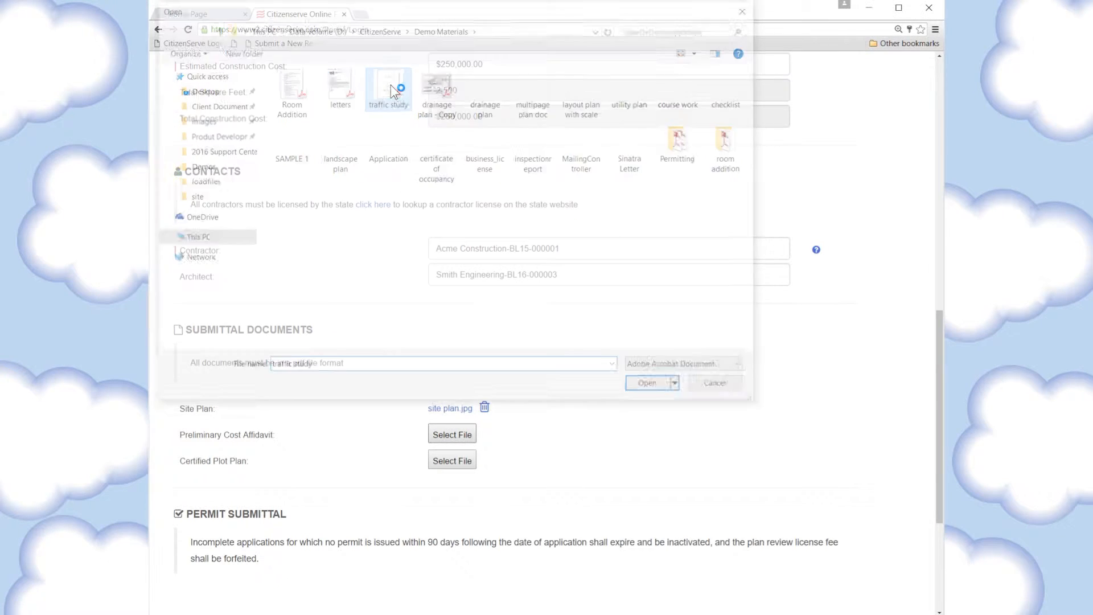
pyautogui.click(465, 462)
pyautogui.doubleClick(592, 81)
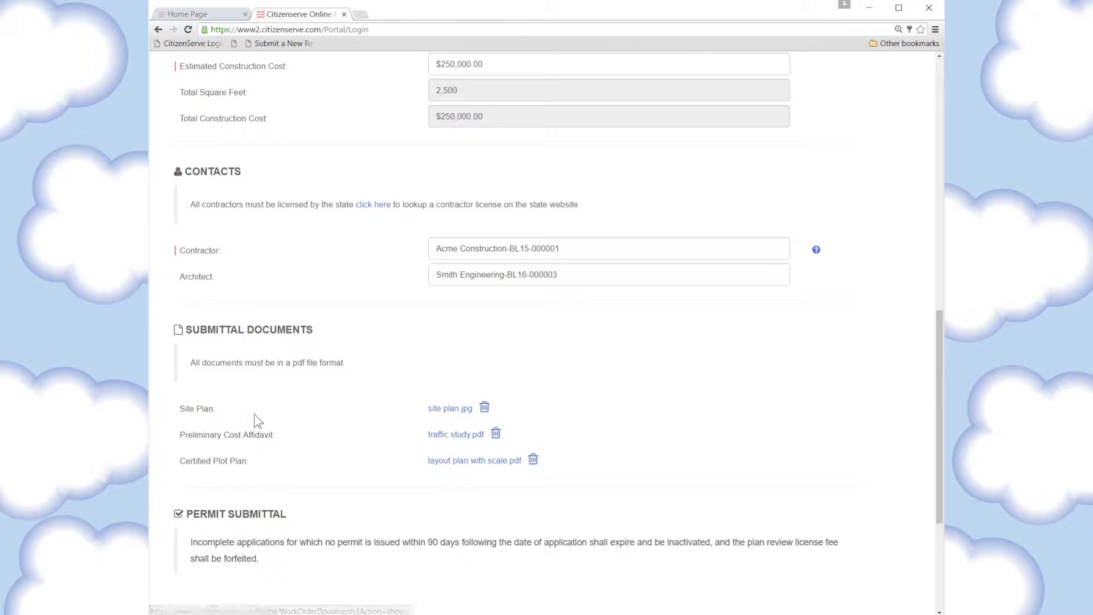
pyautogui.scroll(-4, 664, 404)
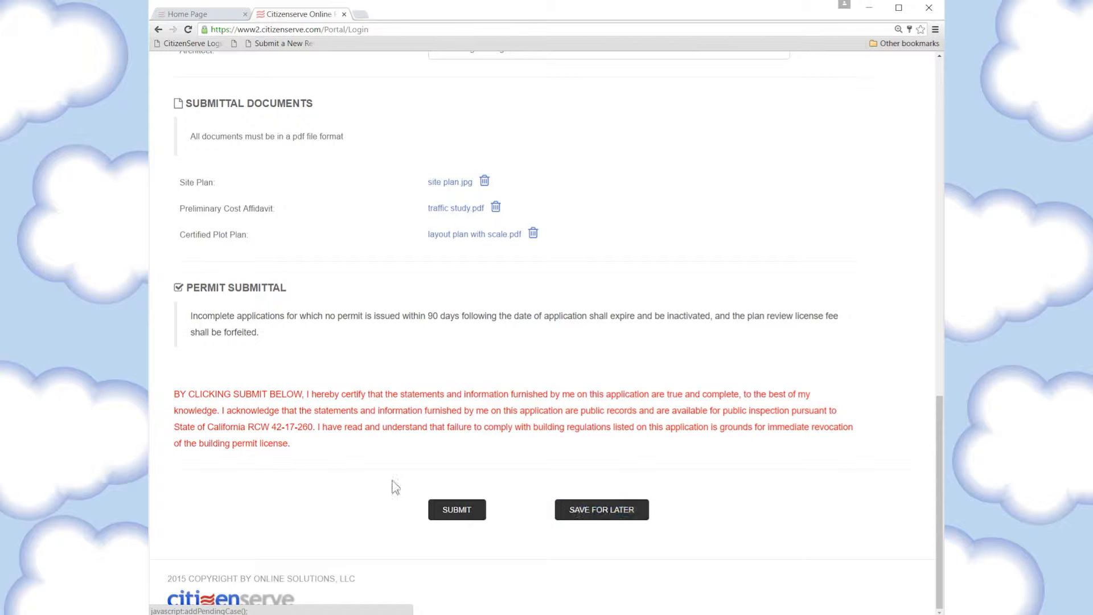
# Submit the application and highlight the amount due shown on the payment page
pyautogui.click(459, 512)
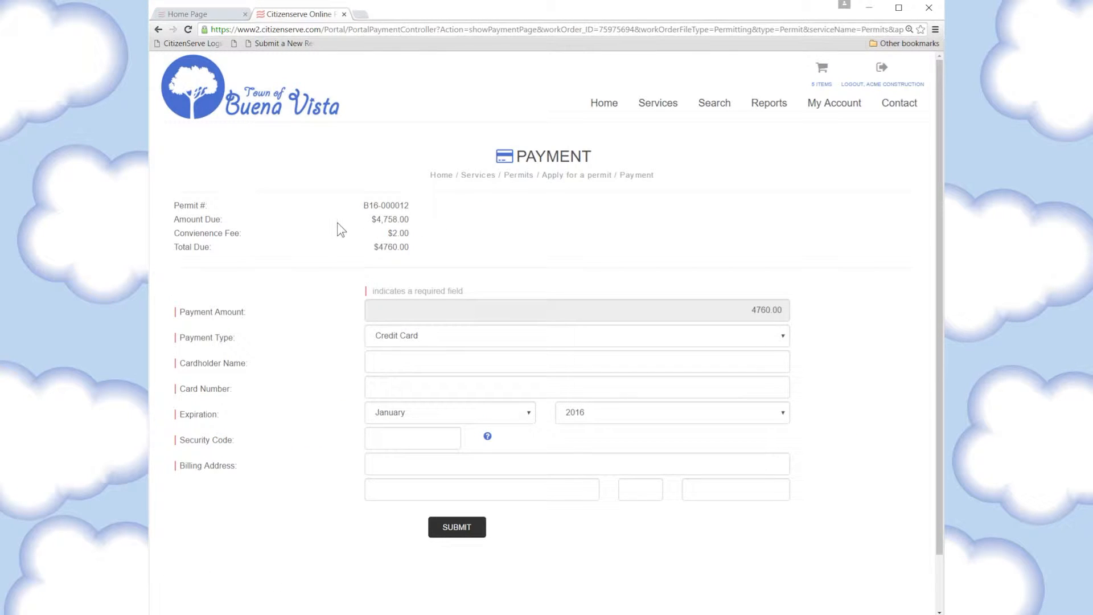
pyautogui.moveTo(367, 217); pyautogui.dragTo(425, 220)
pyautogui.click(439, 216)
# Switch to the staff Home Page tab and refresh it to reveal the new Application Intake task
pyautogui.click(193, 17)
pyautogui.click(226, 79)
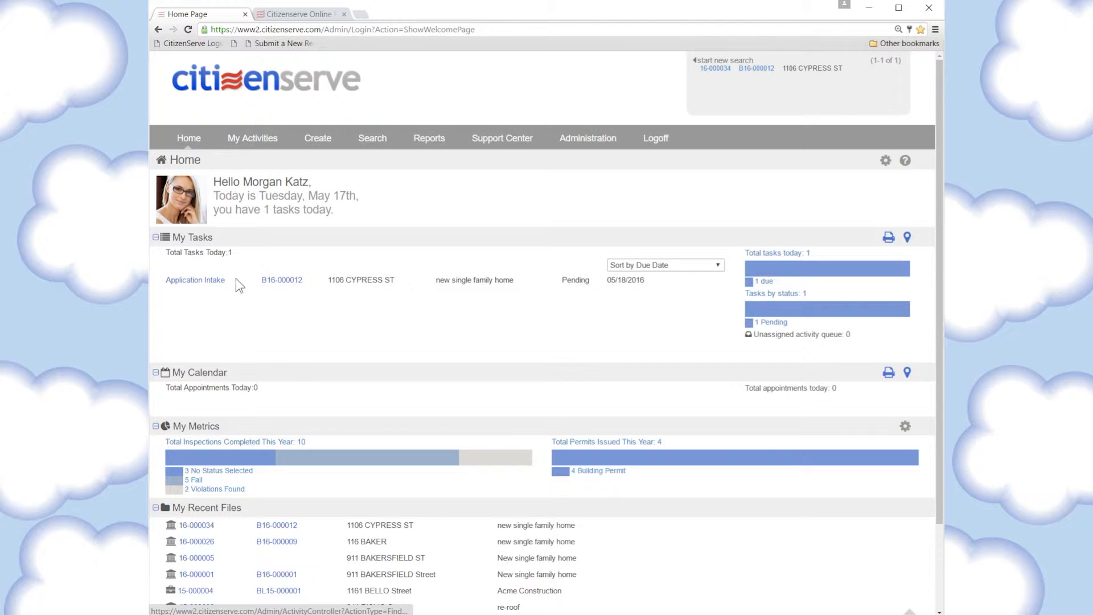
# Open the Application Intake task, then the permit's detail page, and scroll through its information
pyautogui.click(204, 282)
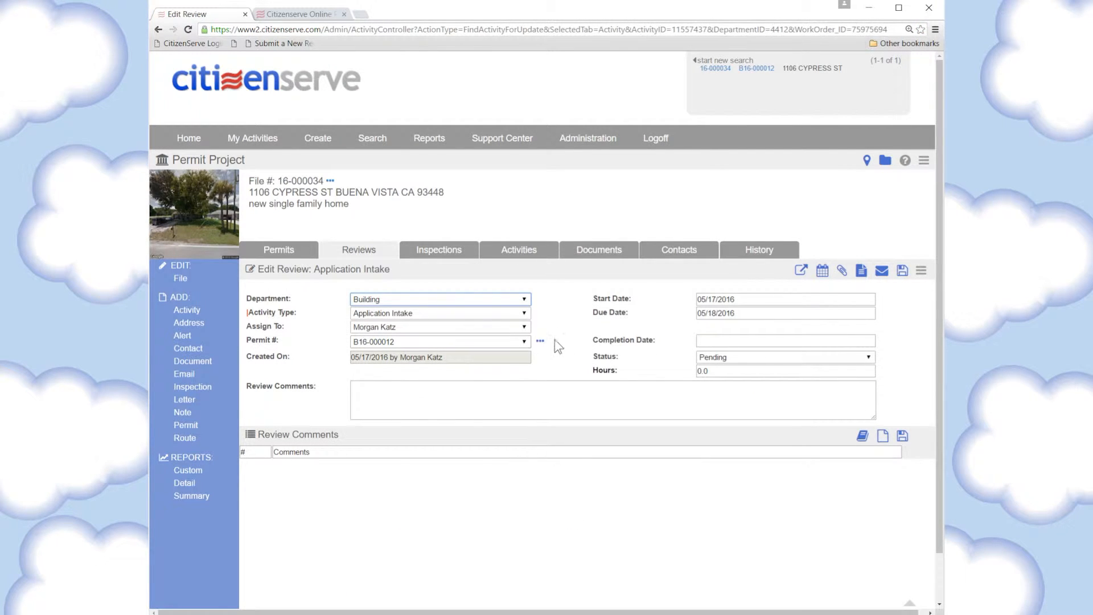
pyautogui.click(541, 340)
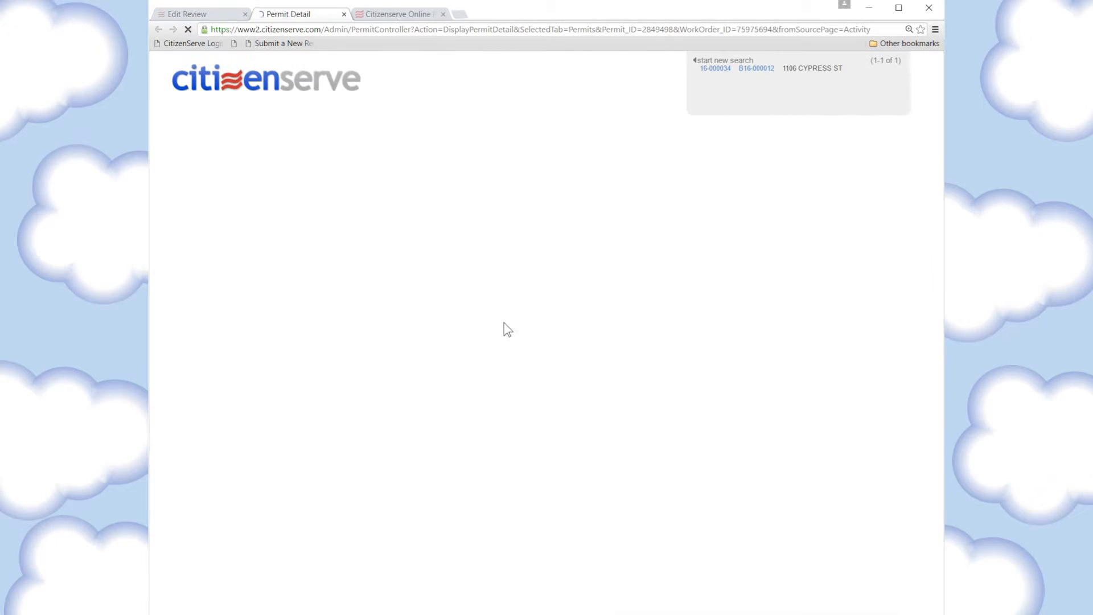
pyautogui.scroll(-2, 517, 352)
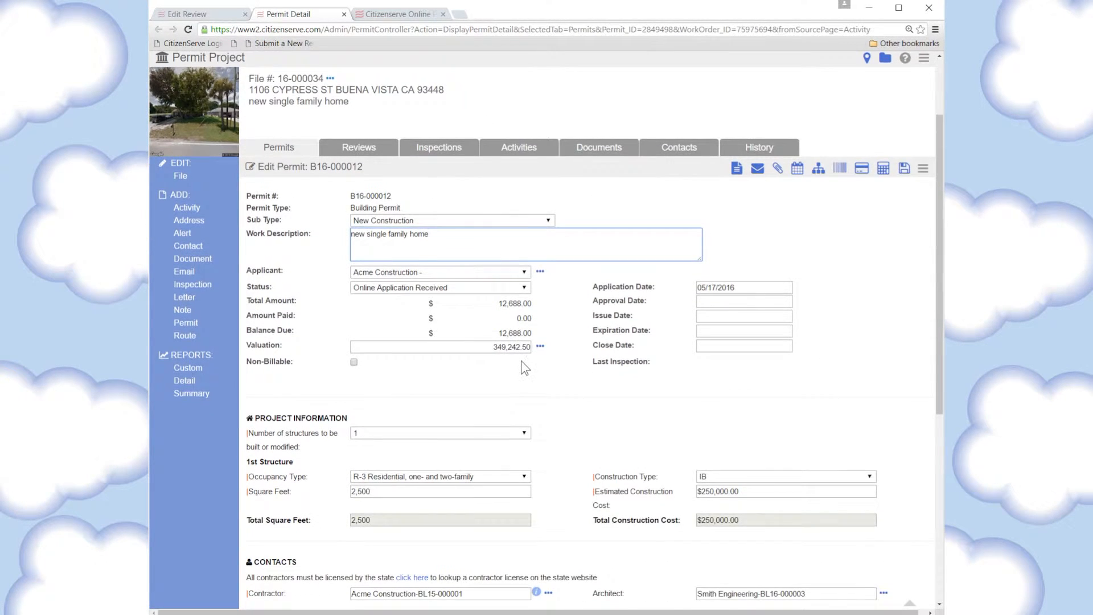
pyautogui.scroll(-1, 520, 360)
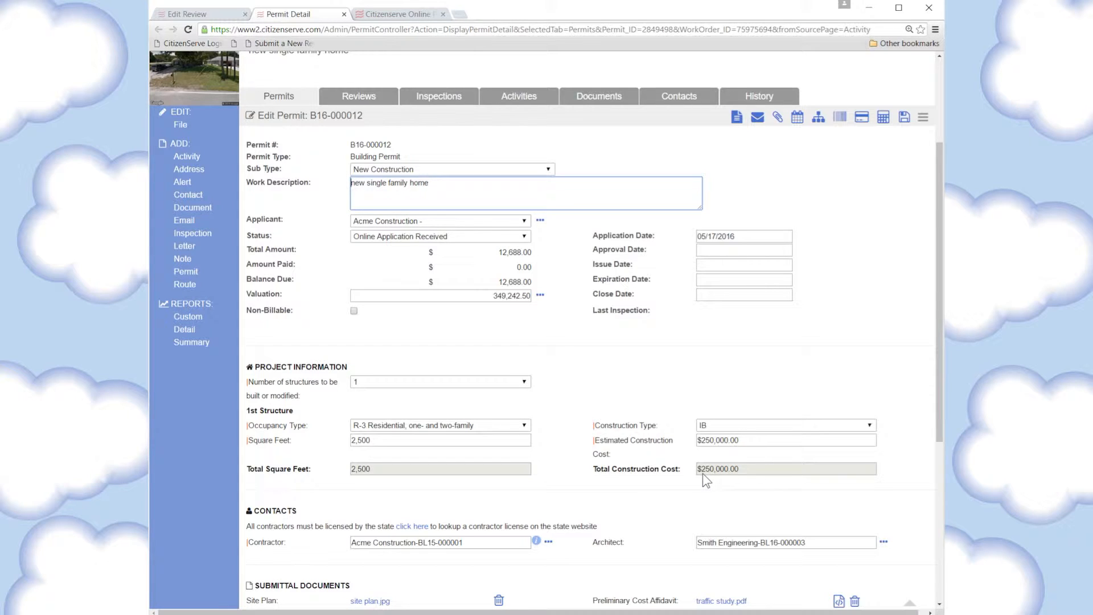
pyautogui.click(538, 296)
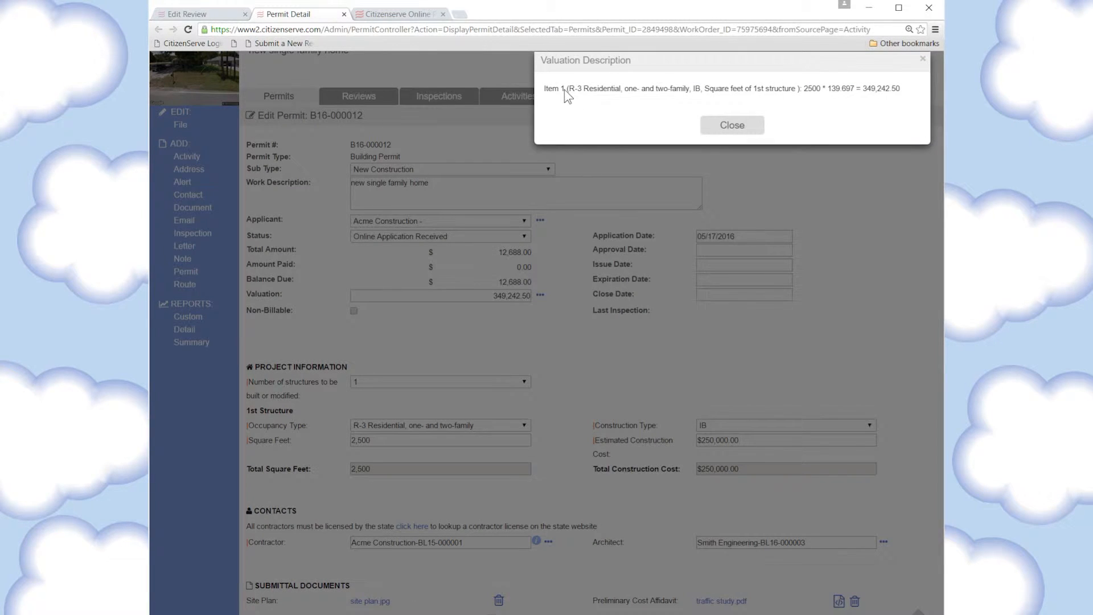
pyautogui.moveTo(622, 95); pyautogui.dragTo(692, 89)
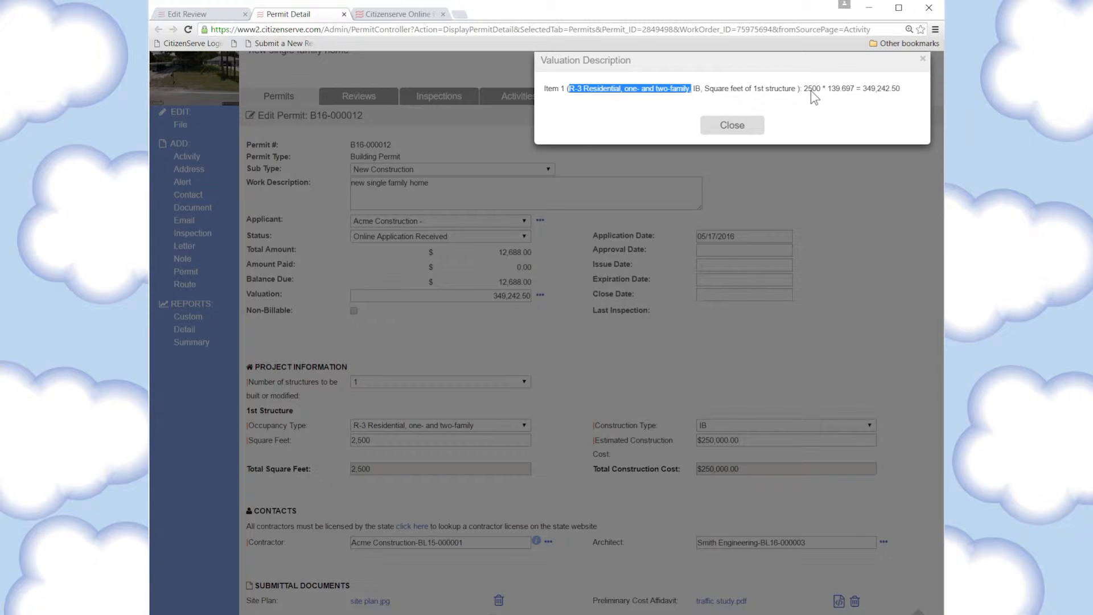
pyautogui.moveTo(830, 90)
pyautogui.mouseDown()
pyautogui.moveTo(852, 91)
pyautogui.moveTo(843, 96)
pyautogui.mouseUp()
pyautogui.doubleClick(843, 96)
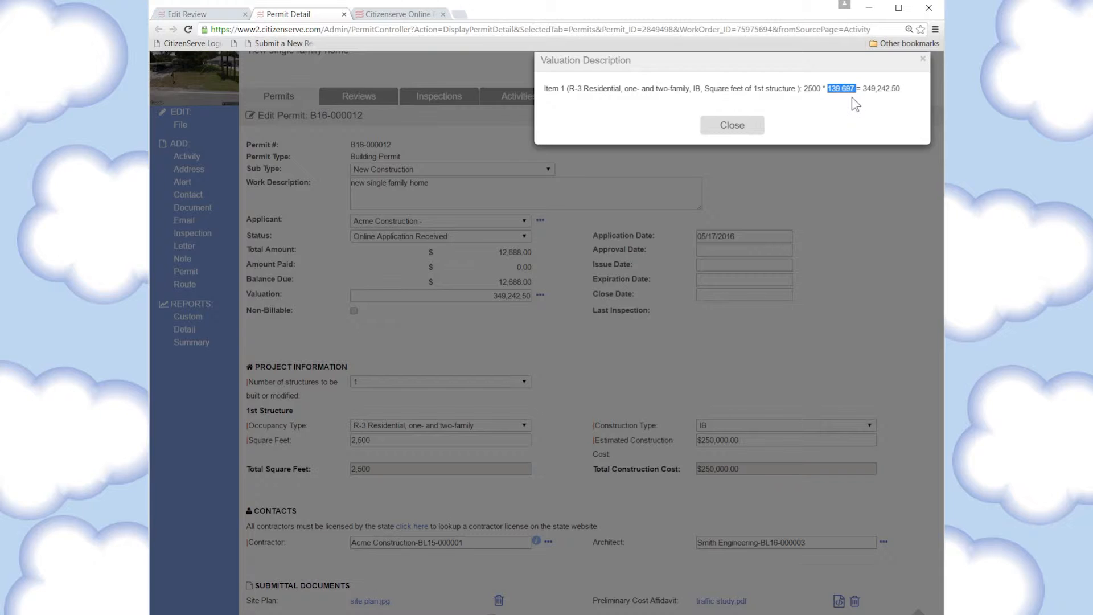
pyautogui.click(875, 96)
pyautogui.click(732, 125)
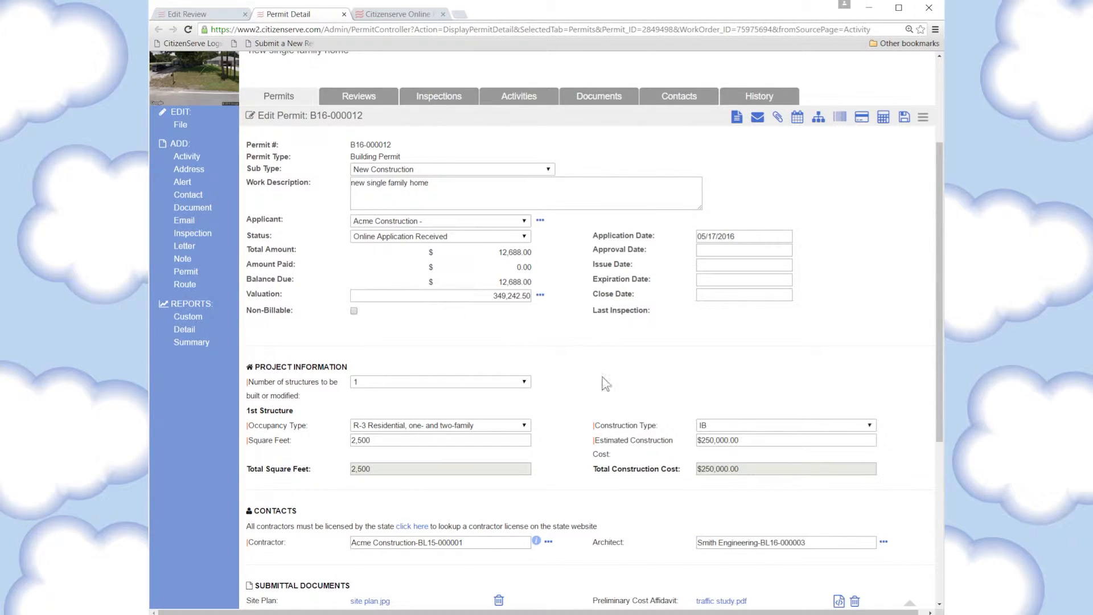
# Recalculate the permit fees based on Estimated Construction Cost
pyautogui.scroll(-1, 587, 429)
pyautogui.scroll(-2, 586, 429)
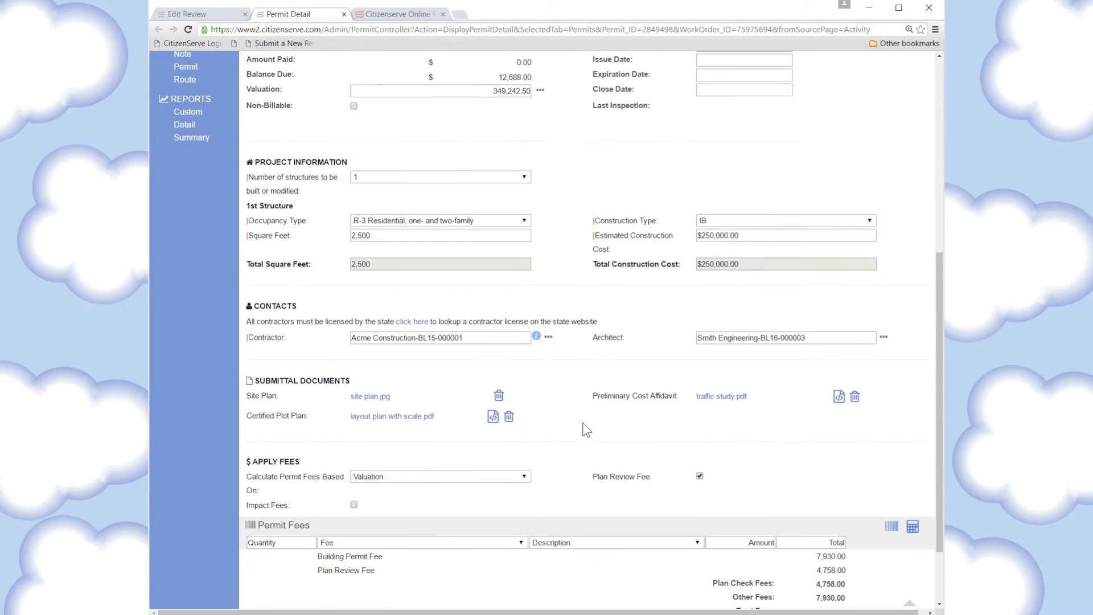
pyautogui.click(416, 477)
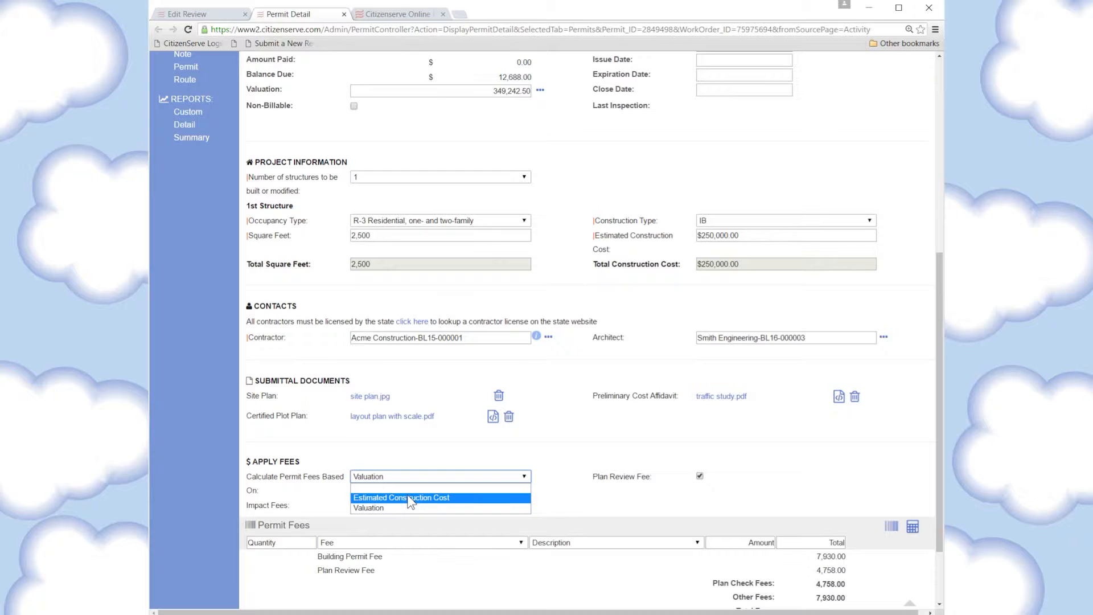
pyautogui.click(409, 498)
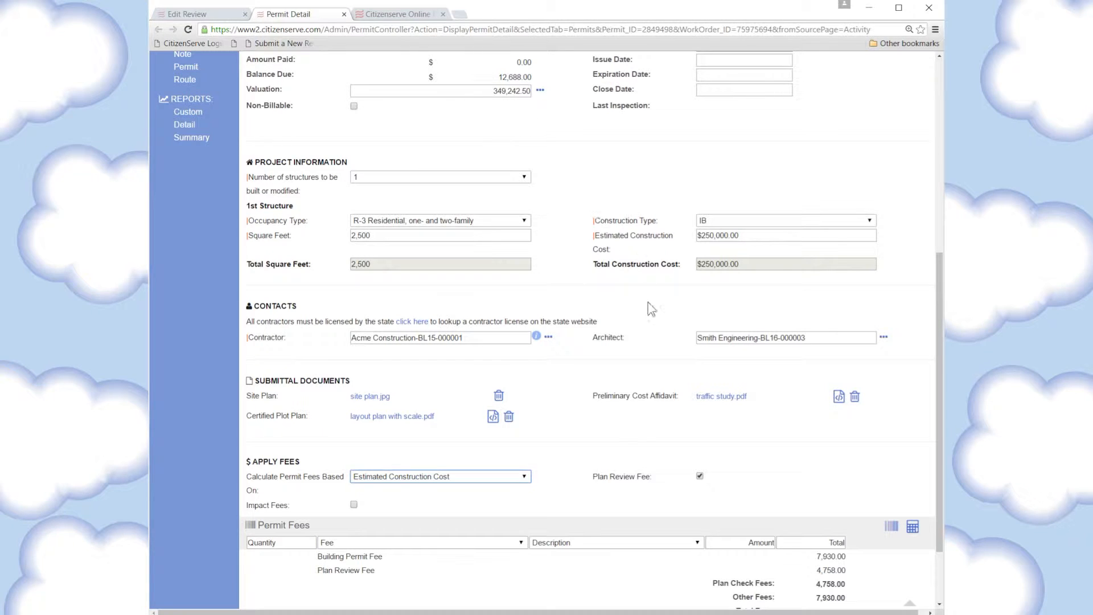
pyautogui.click(911, 527)
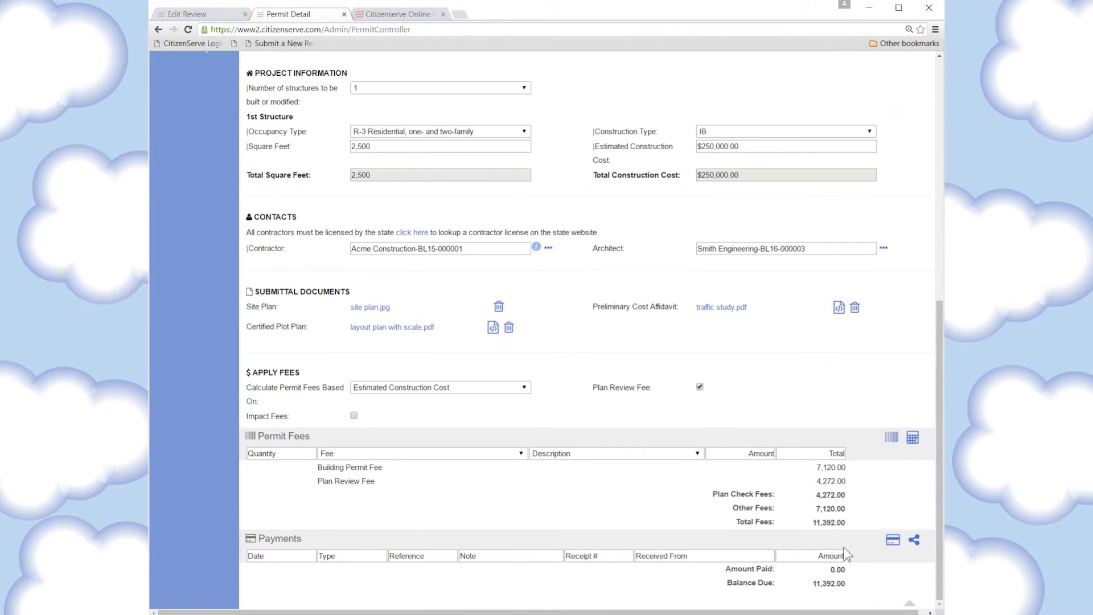
# Recalculate fees based on Valuation again, keeping $12,688.00, and go back to the Application Intake review
pyautogui.click(489, 389)
pyautogui.click(500, 420)
pyautogui.click(913, 440)
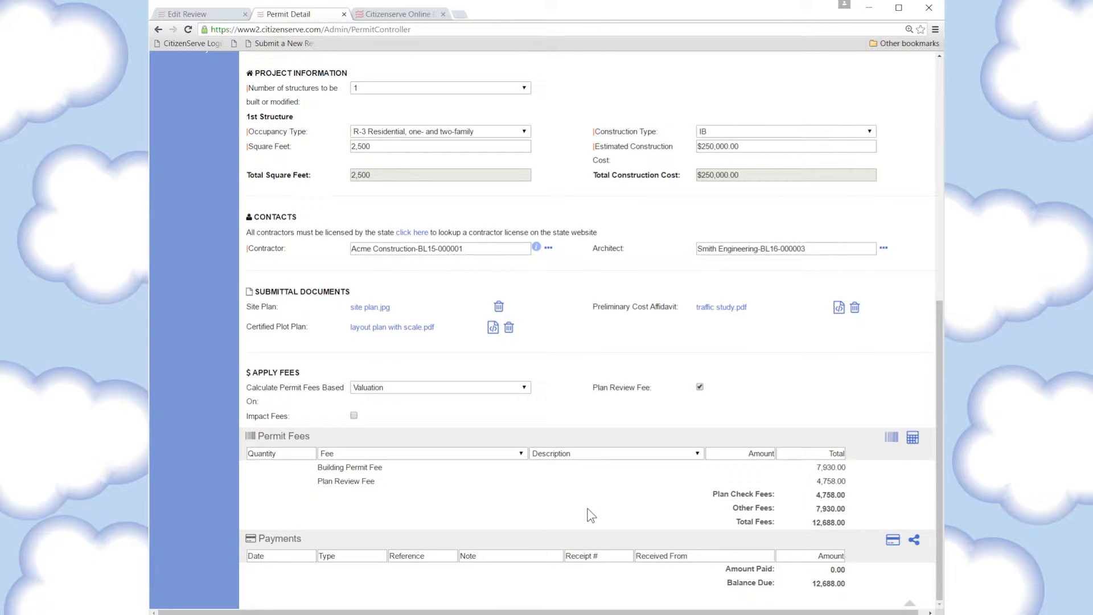
pyautogui.click(204, 15)
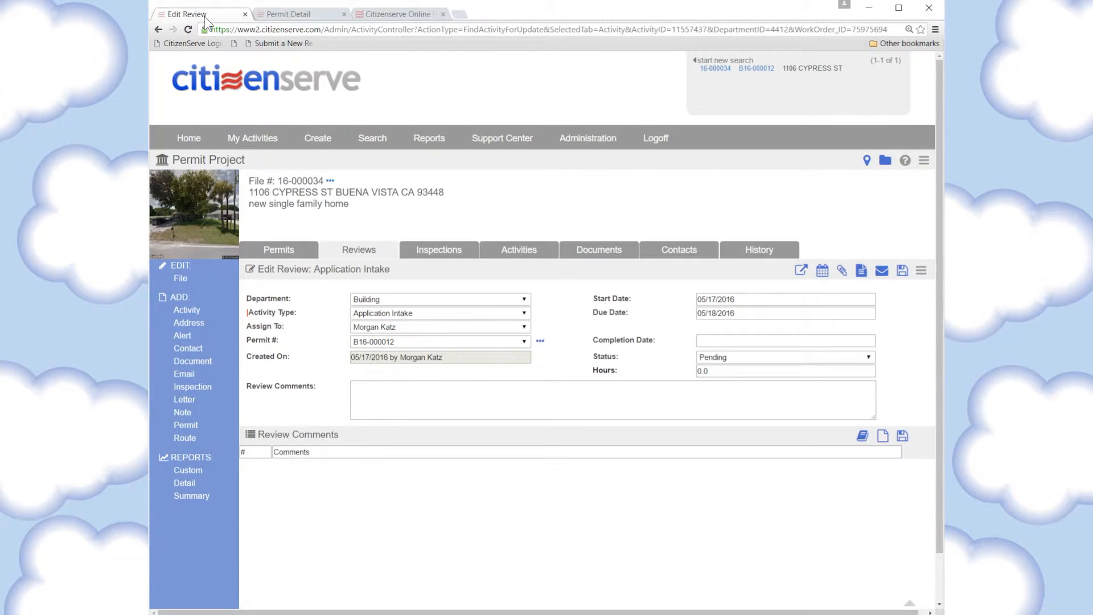
# Add standard comments to the Application Intake review from the comment library
pyautogui.click(292, 9)
pyautogui.click(204, 13)
pyautogui.click(862, 437)
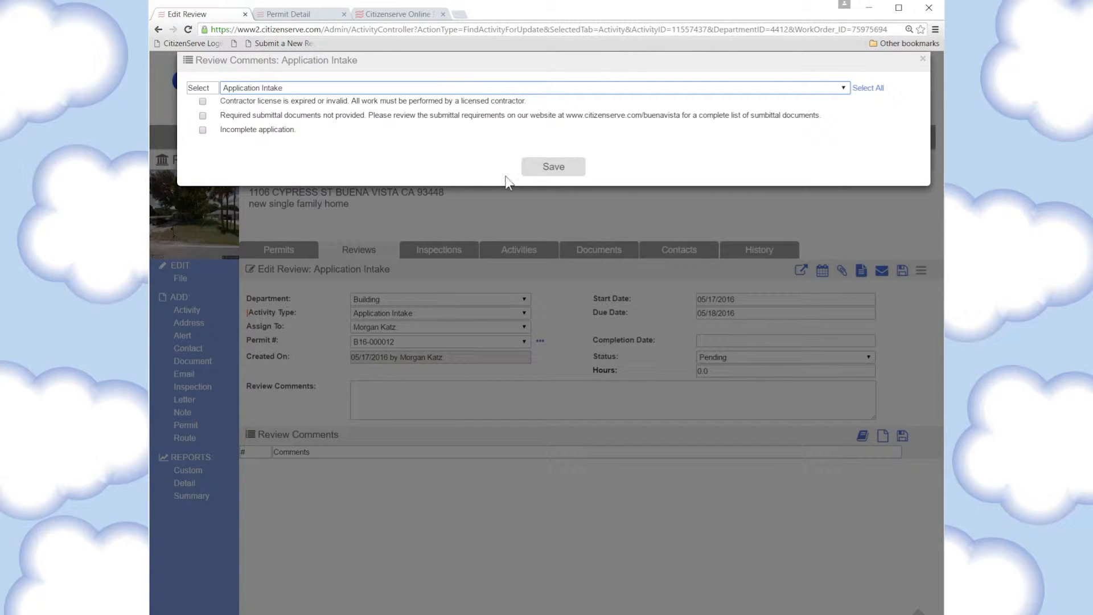
pyautogui.click(581, 173)
# Mark the Application Intake review Complete with completion date 05/17/2016 and save it
pyautogui.click(724, 356)
pyautogui.click(719, 398)
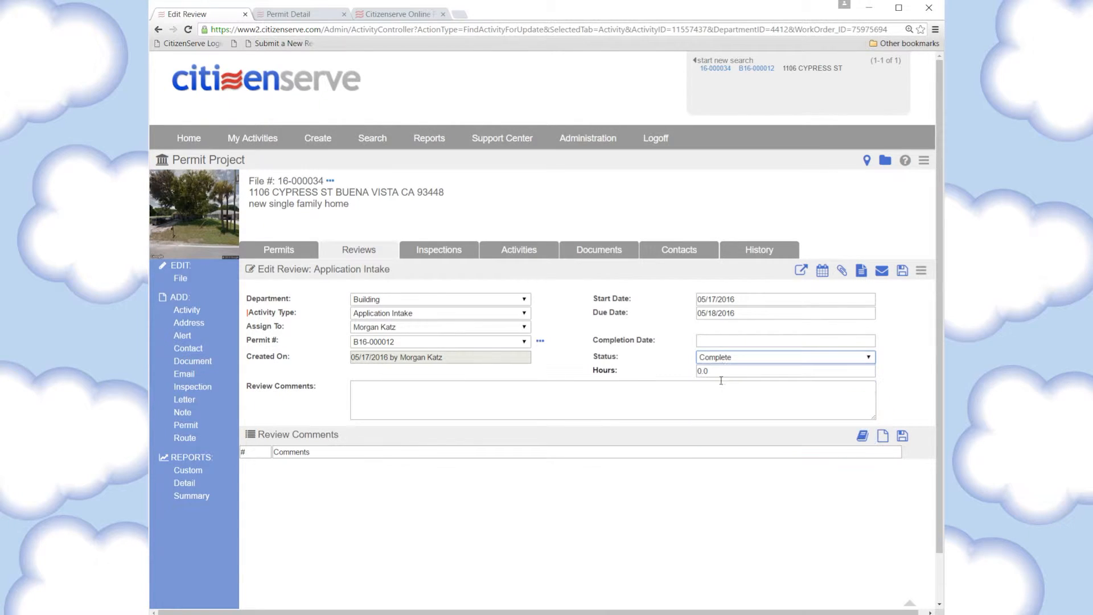
pyautogui.click(725, 341)
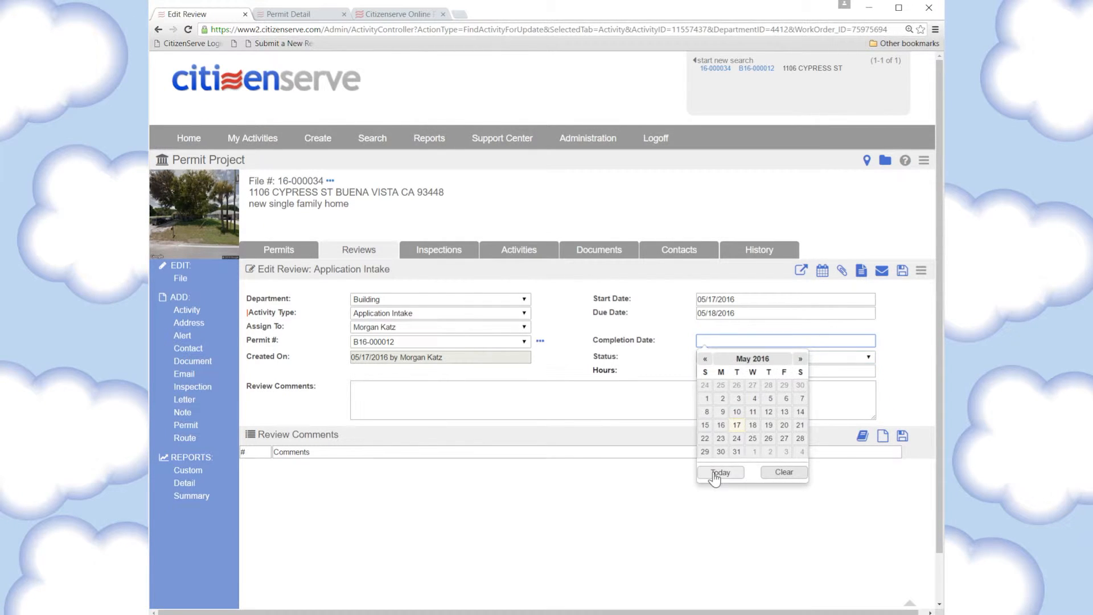
pyautogui.click(718, 472)
pyautogui.click(902, 270)
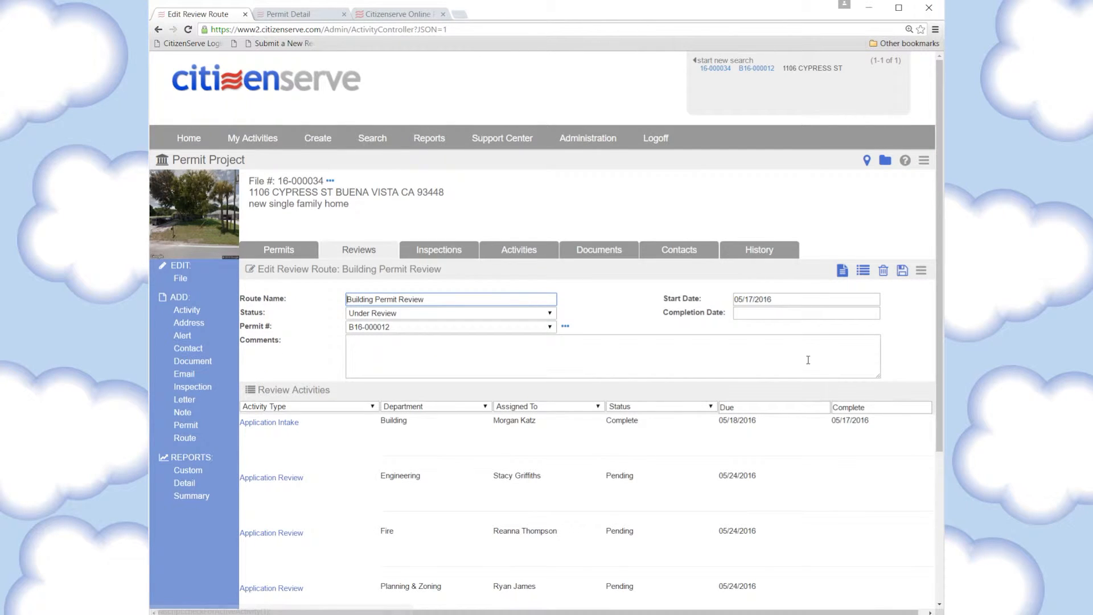
pyautogui.scroll(-3, 810, 370)
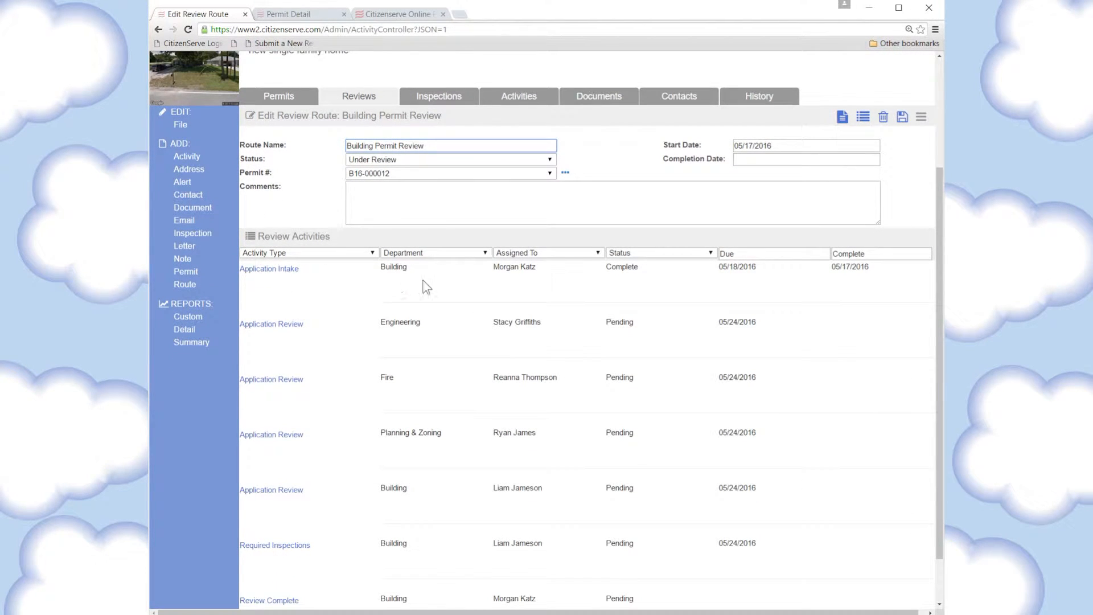
pyautogui.moveTo(325, 275); pyautogui.dragTo(232, 273)
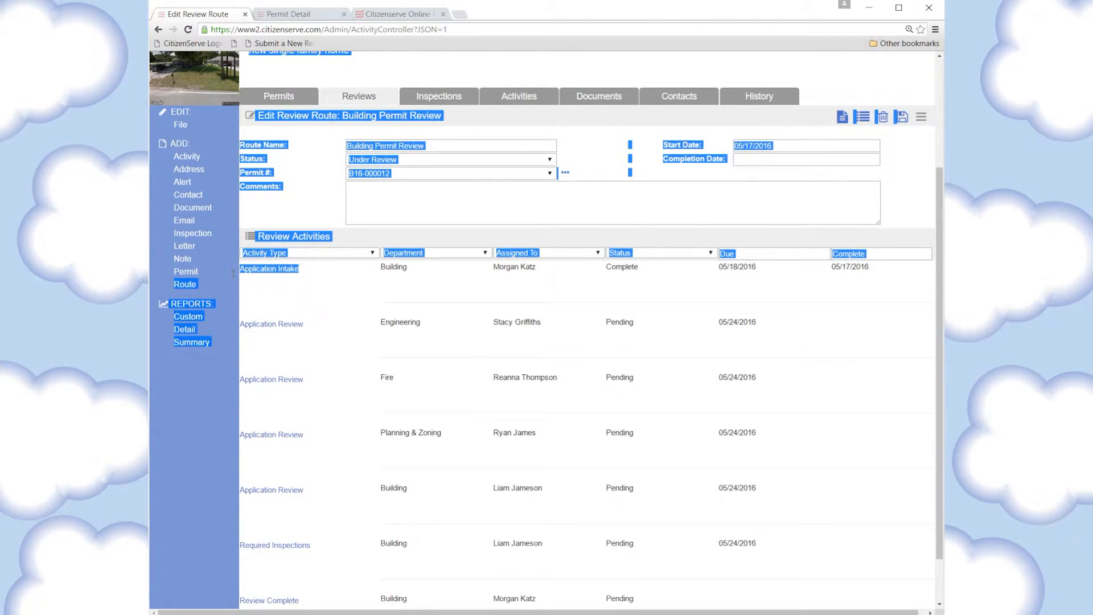
pyautogui.click(309, 272)
pyautogui.scroll(-1, 616, 291)
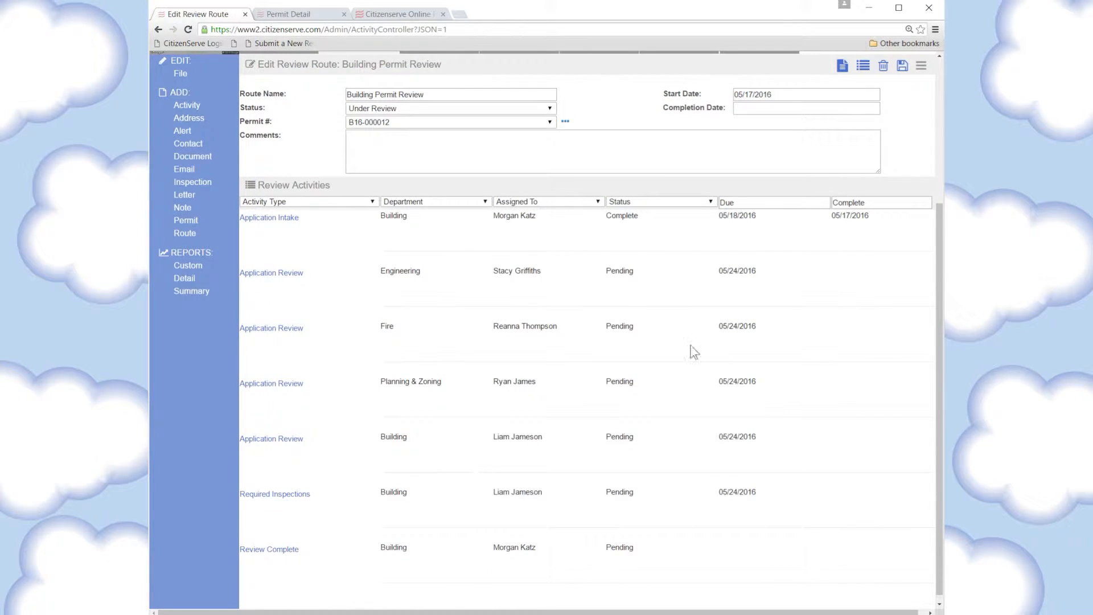
pyautogui.tripleClick(741, 272)
pyautogui.scroll(4, 607, 353)
pyautogui.click(656, 138)
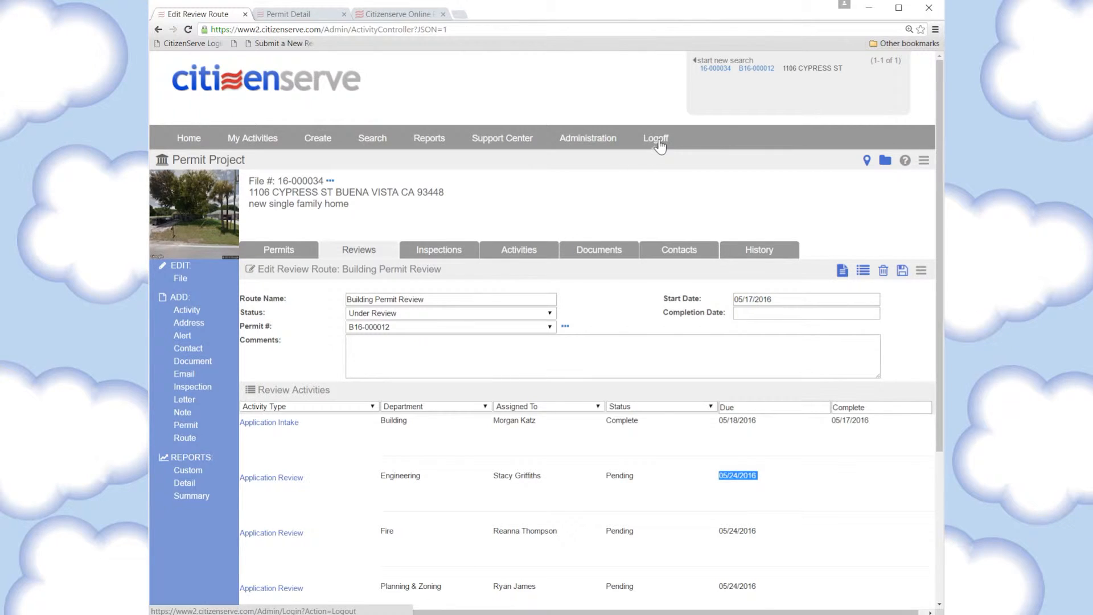
# Sign in with the Planning & Zoning reviewer's username and open the B16-000012 Application Review task
pyautogui.click(586, 237)
pyautogui.write('ry')
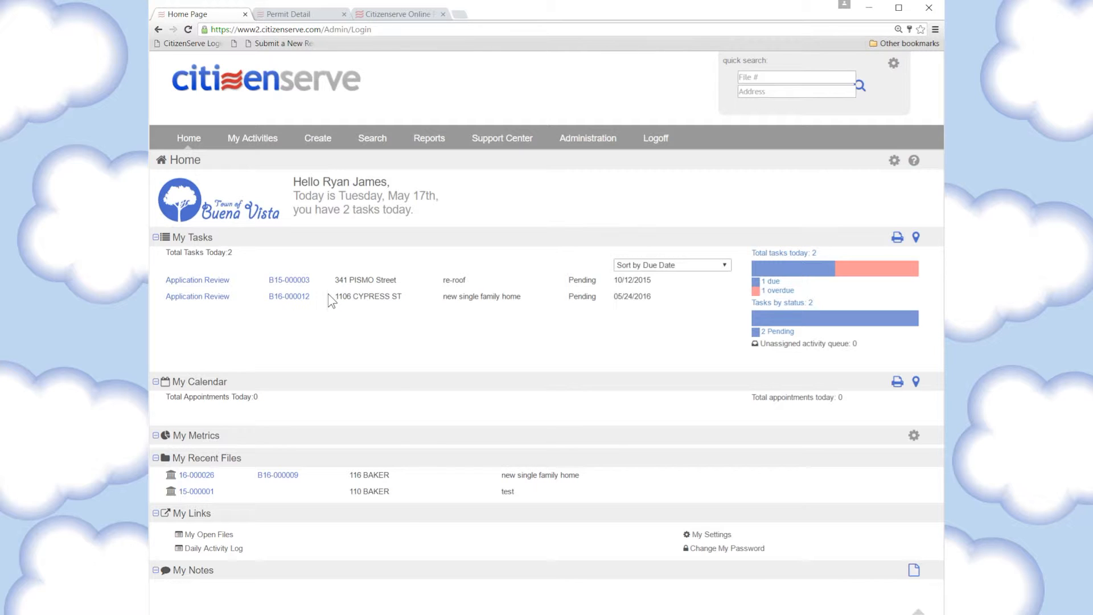
pyautogui.click(202, 300)
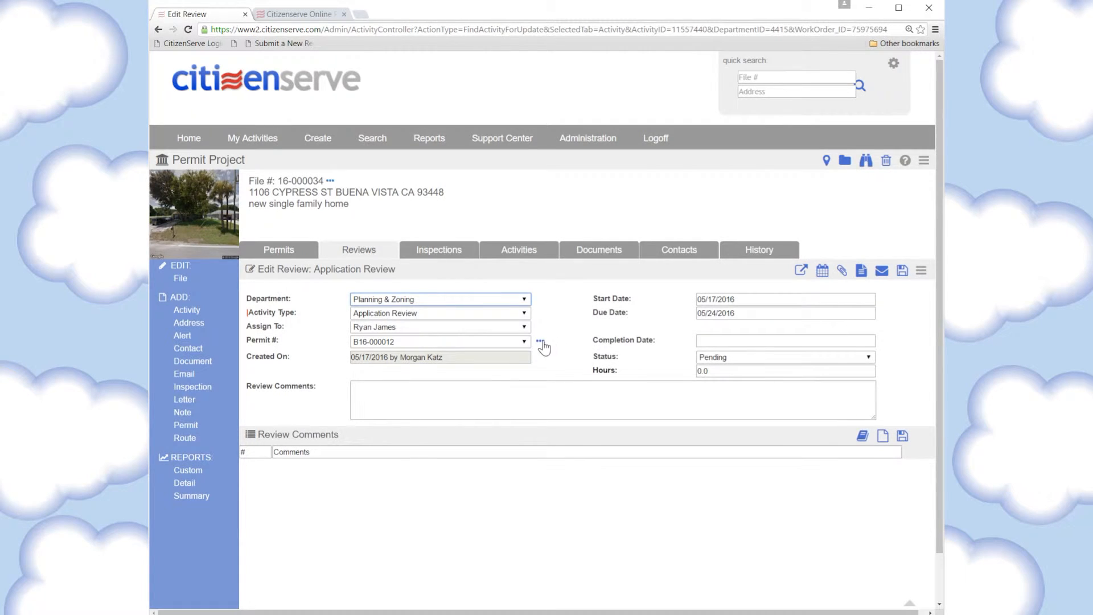
# Open permit B16-000012's details and launch markup on layout plan with scale.pdf
pyautogui.click(540, 342)
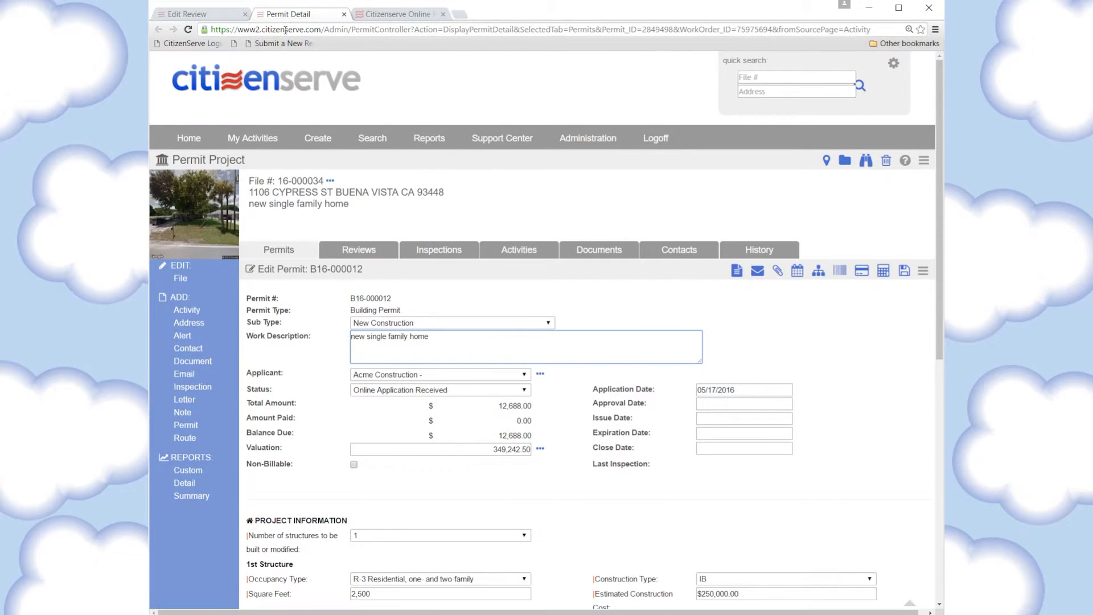
pyautogui.scroll(-5, 532, 344)
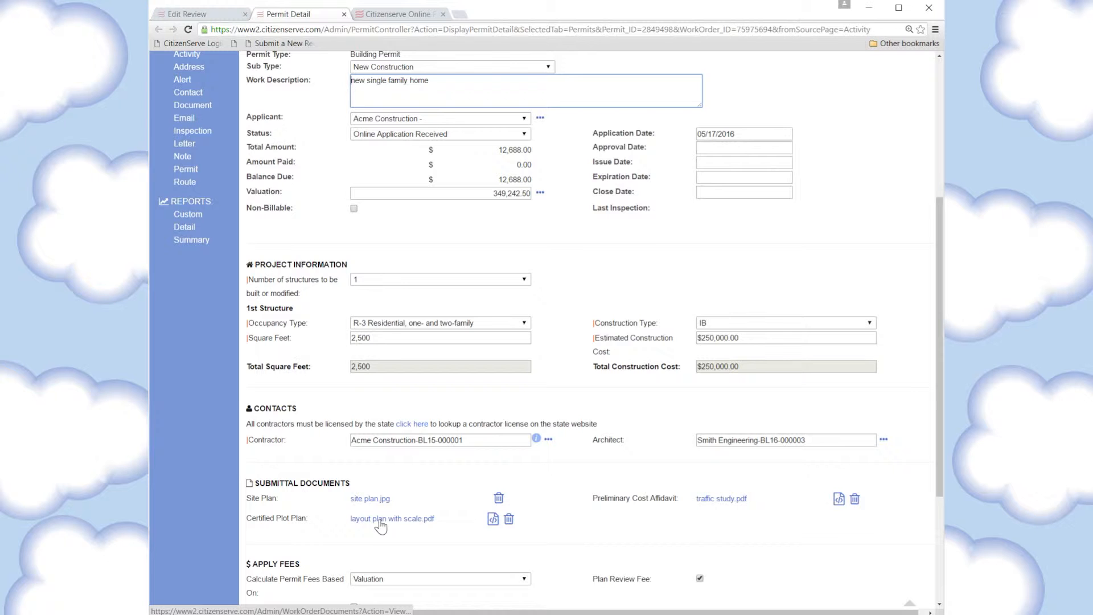
pyautogui.click(492, 519)
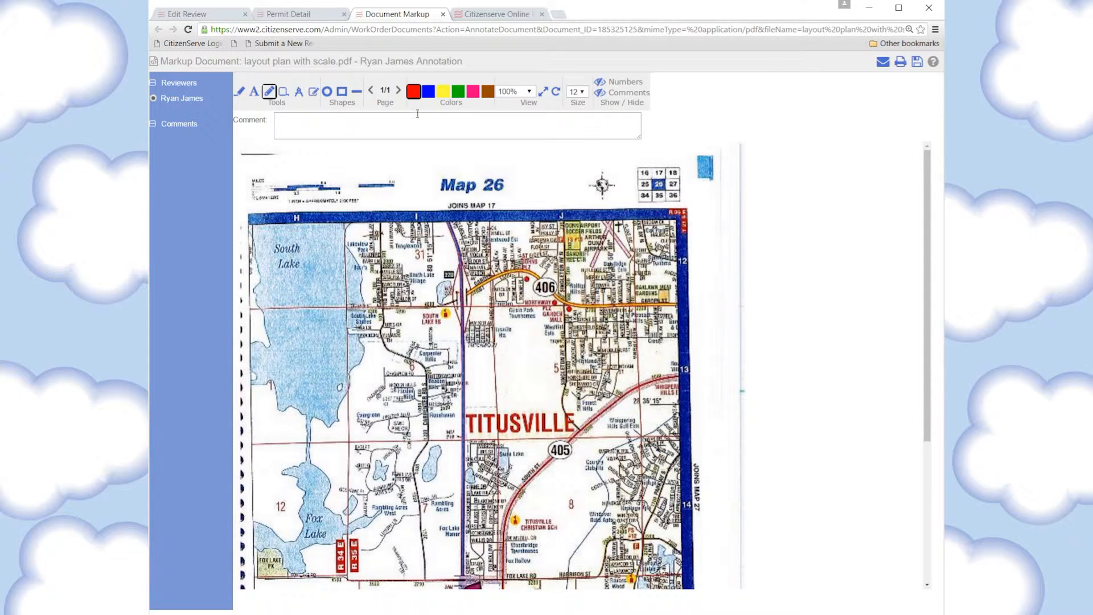
# Circle the Map 26 title in red and comment 'need more detail here.'
pyautogui.click(327, 91)
pyautogui.moveTo(374, 167); pyautogui.dragTo(593, 221)
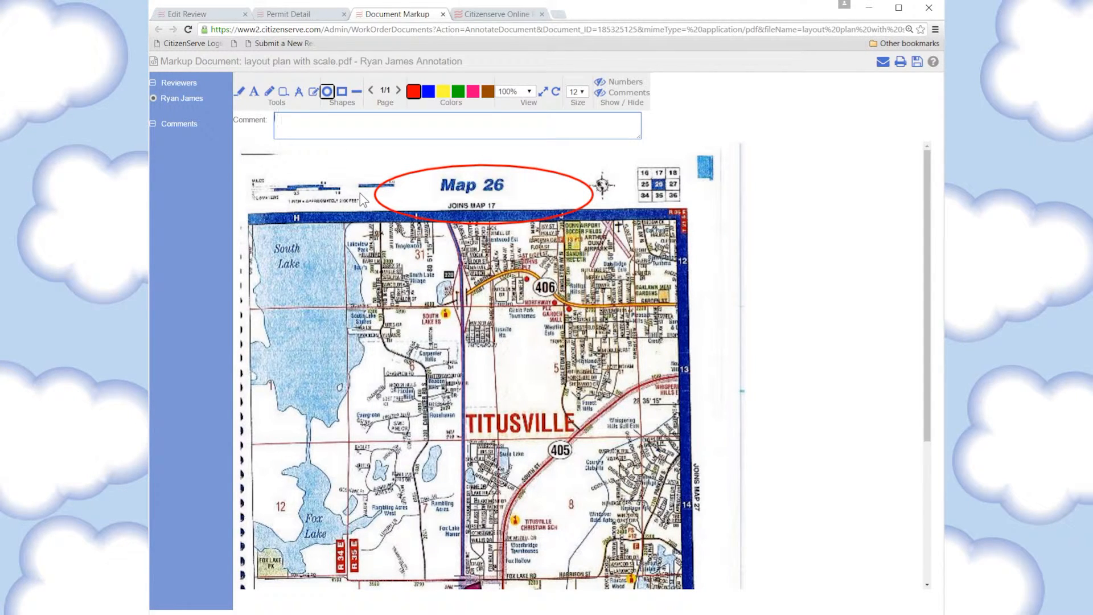
pyautogui.write('need more detail here.')
# Highlight the scale bar in yellow with the pen and save the markup
pyautogui.click(239, 91)
pyautogui.moveTo(256, 178); pyautogui.dragTo(351, 178)
pyautogui.write('something else')
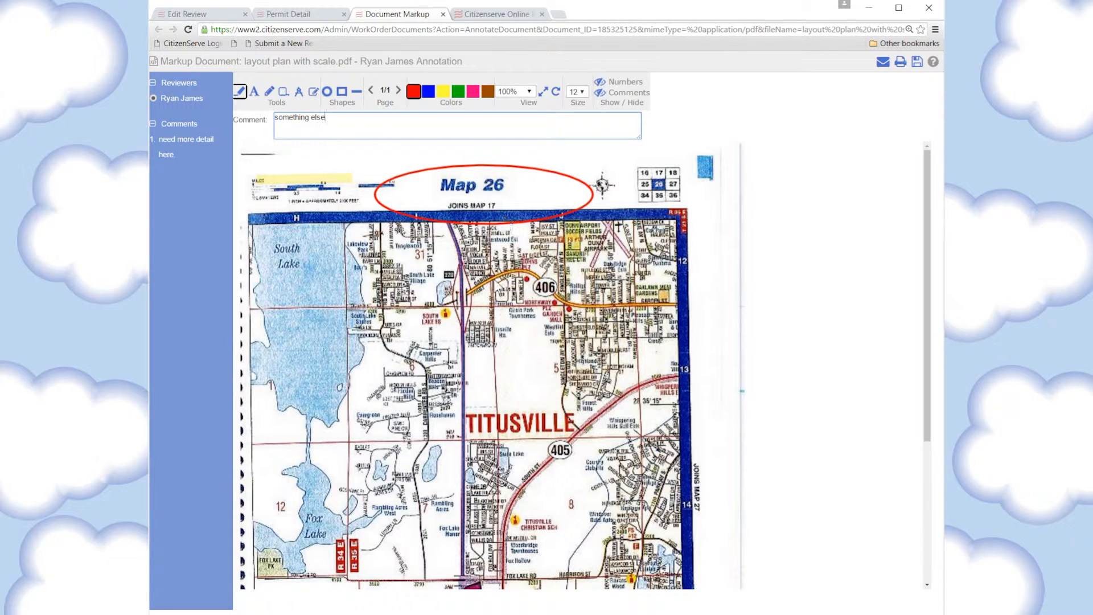
pyautogui.click(917, 62)
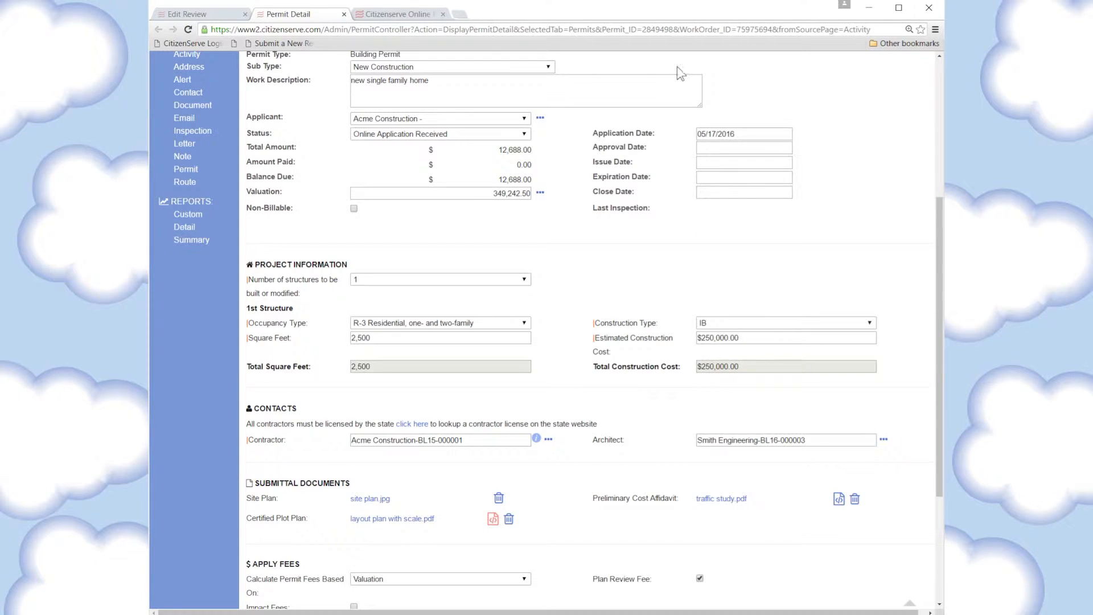
# Add the UDO, single-family dwelling and proposed-structure zoning standard comments to the review
pyautogui.click(189, 13)
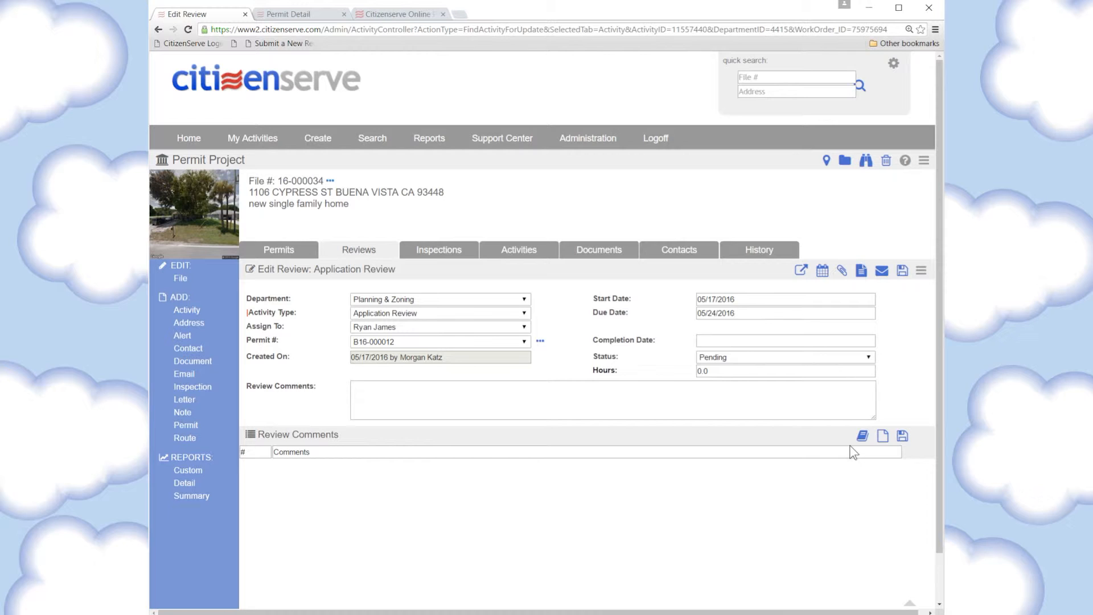
pyautogui.click(861, 436)
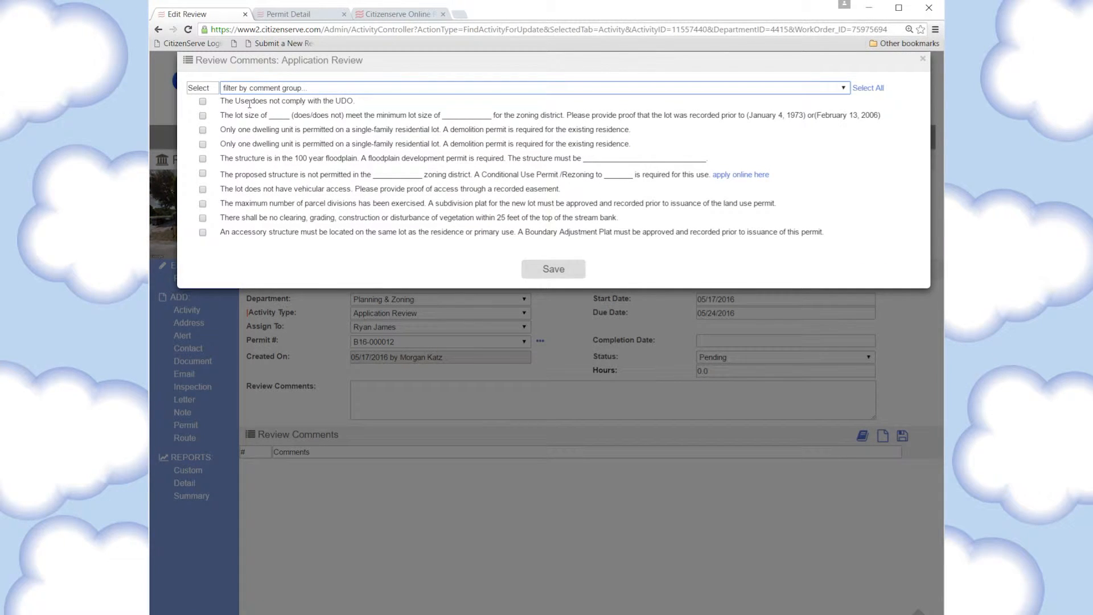
pyautogui.click(203, 102)
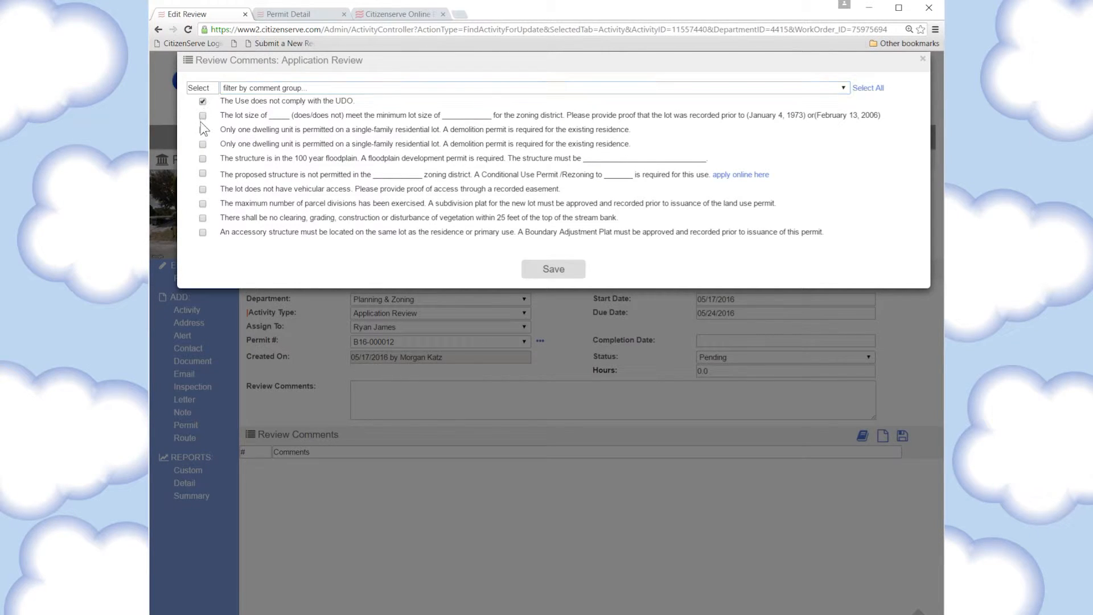
pyautogui.click(203, 130)
pyautogui.click(203, 173)
pyautogui.click(553, 270)
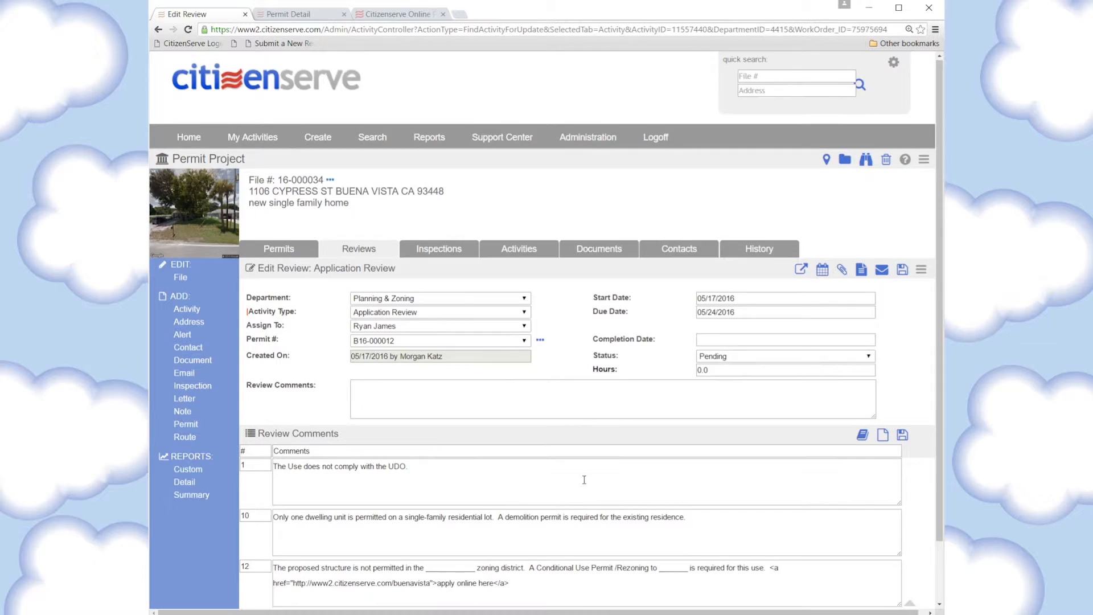
# Fill the zoning district blank with Residential and add comment 15, 'and something else here'
pyautogui.scroll(-1, 580, 480)
pyautogui.click(458, 525)
pyautogui.doubleClick(458, 517)
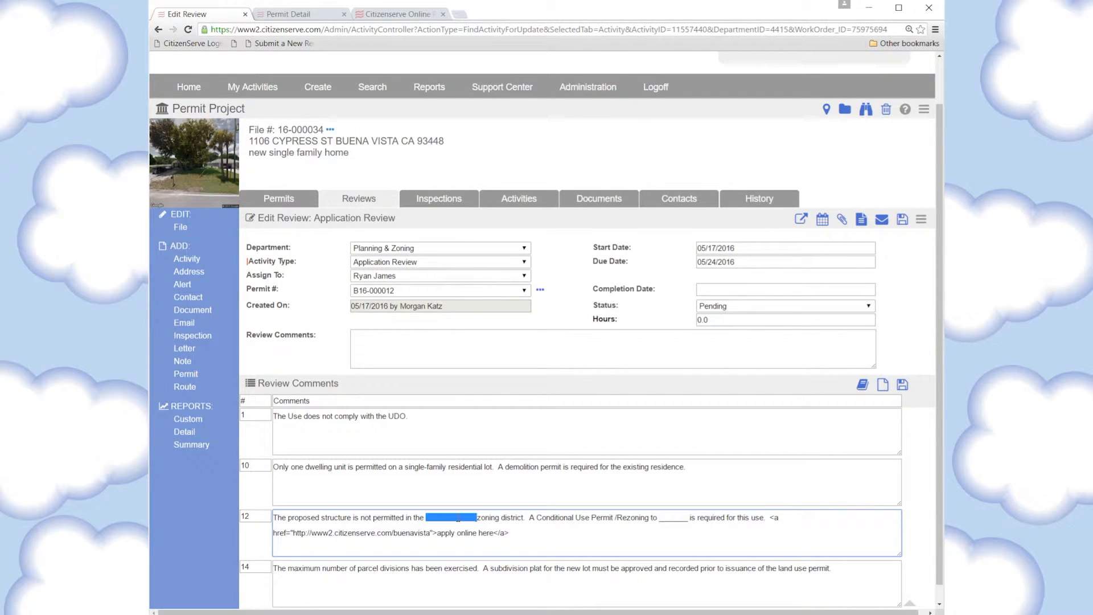
pyautogui.write('Residential')
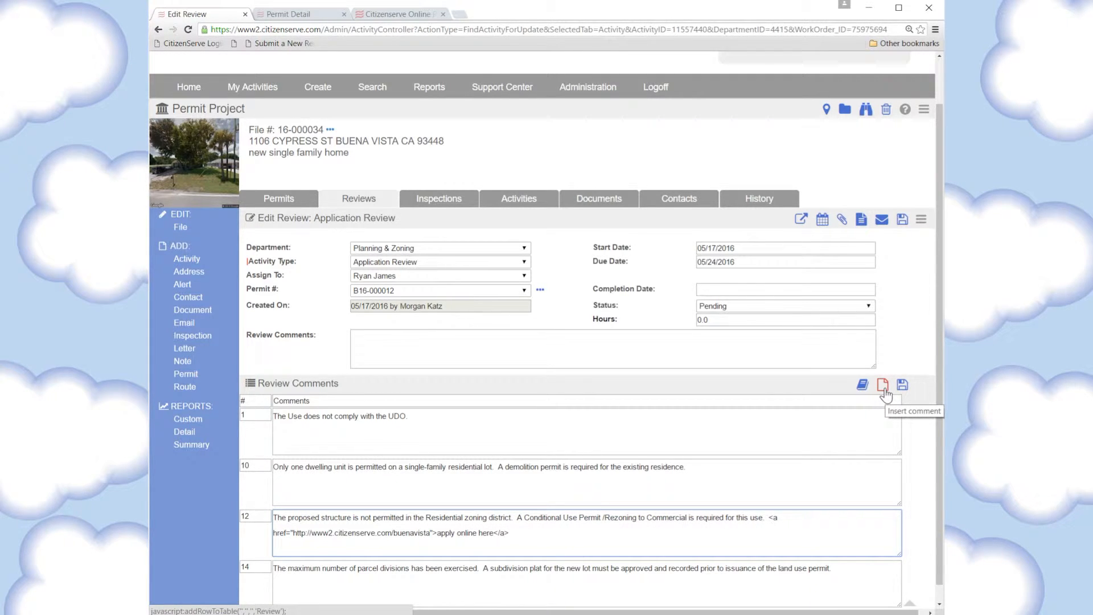
pyautogui.click(882, 385)
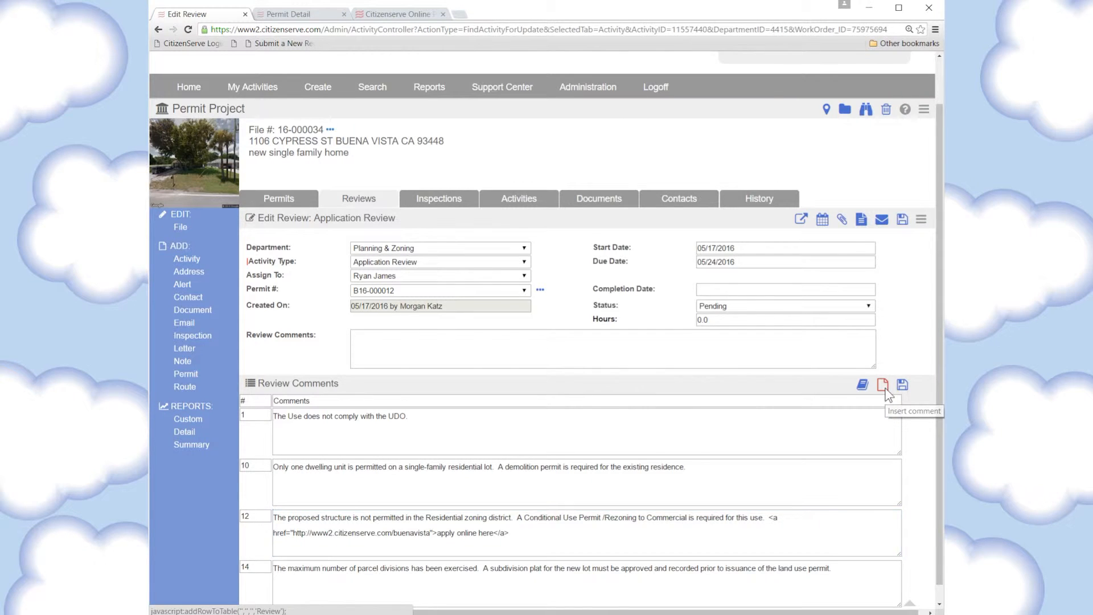
pyautogui.scroll(-1, 626, 473)
pyautogui.click(362, 553)
pyautogui.write('and something else here')
pyautogui.click(254, 552)
pyautogui.write('15')
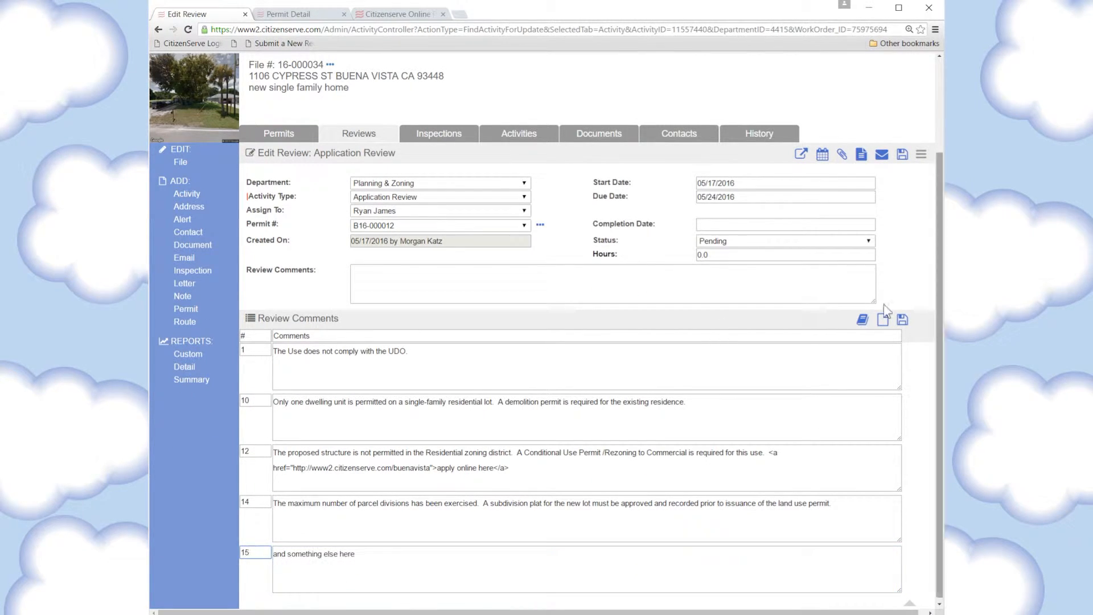
# Save the Planning & Zoning review as Resubmittal Required, completed 05/17/2016
pyautogui.click(705, 237)
pyautogui.click(715, 306)
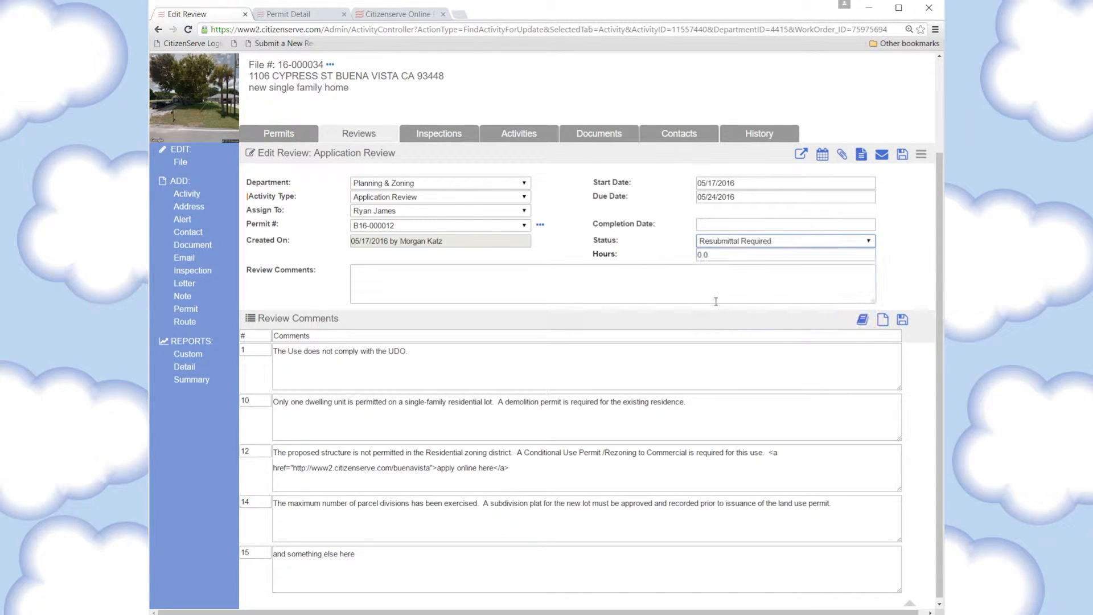
pyautogui.click(716, 227)
pyautogui.click(716, 359)
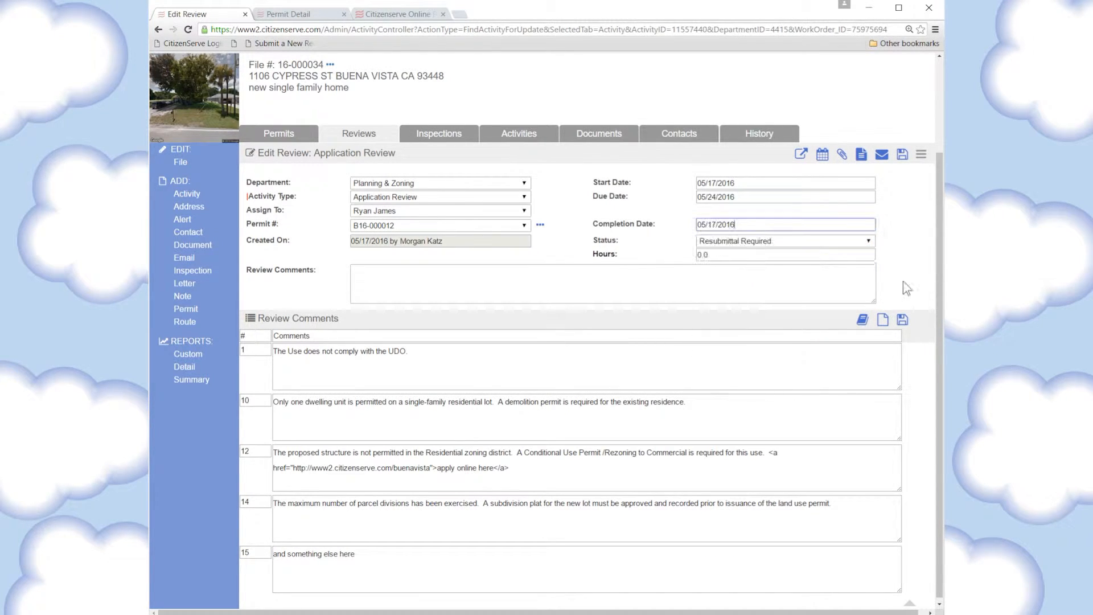
pyautogui.click(902, 156)
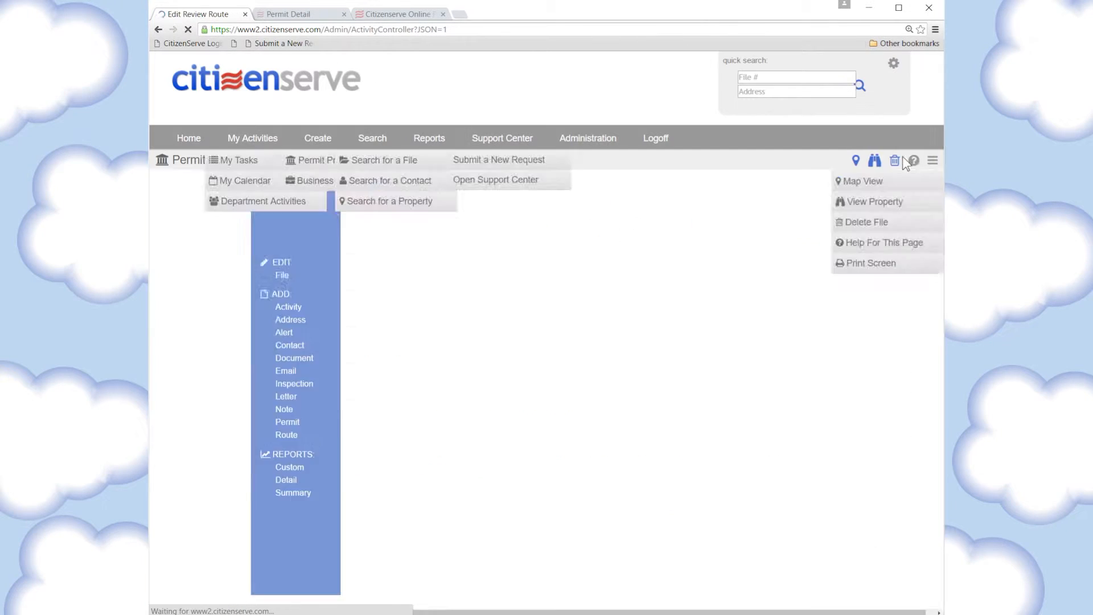
pyautogui.scroll(-5, 821, 322)
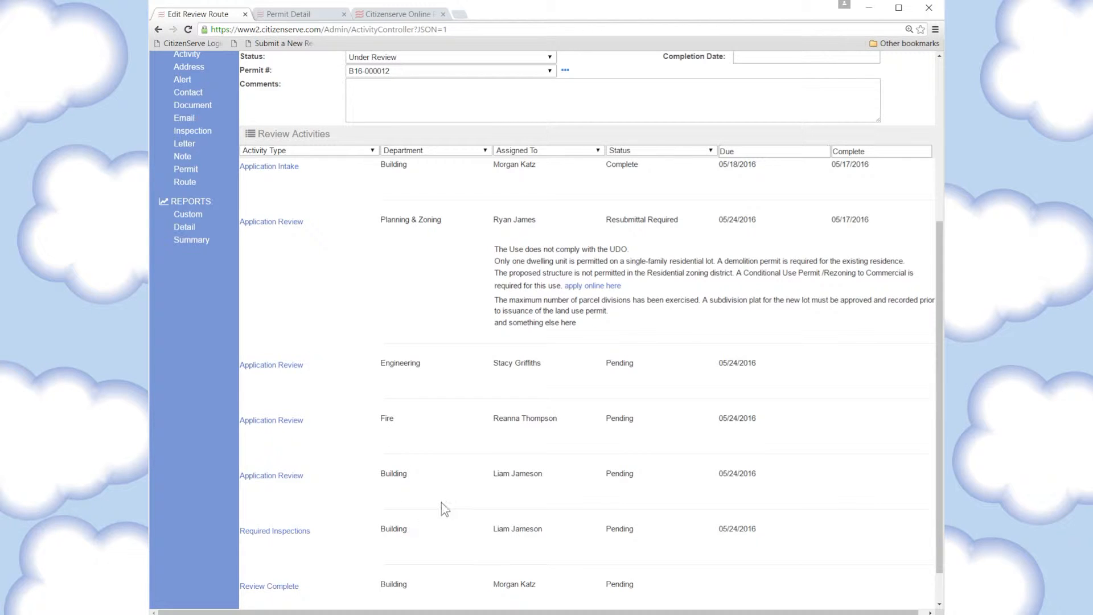
# Save the Engineering application review as Approved with completion date 05/17/2016
pyautogui.scroll(-1, 445, 508)
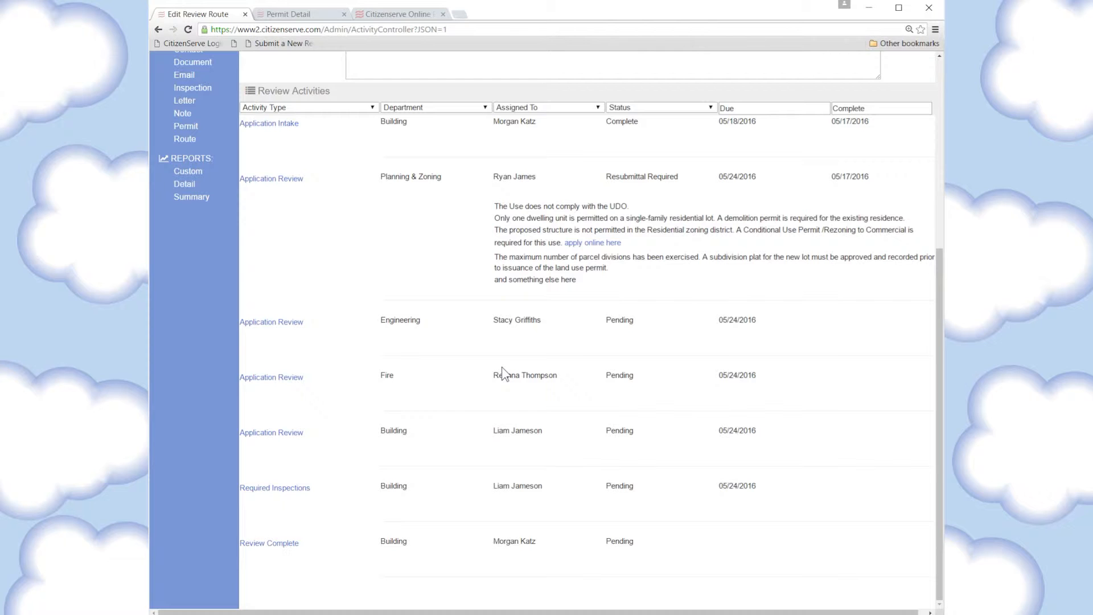
pyautogui.click(290, 324)
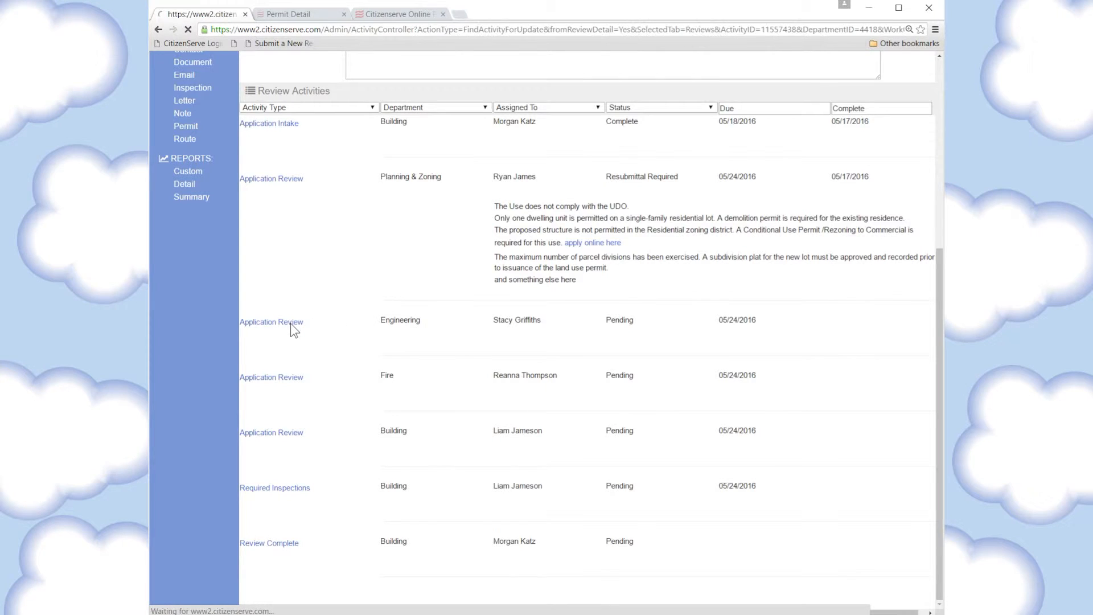
pyautogui.click(748, 358)
pyautogui.click(737, 357)
pyautogui.click(720, 341)
pyautogui.click(720, 472)
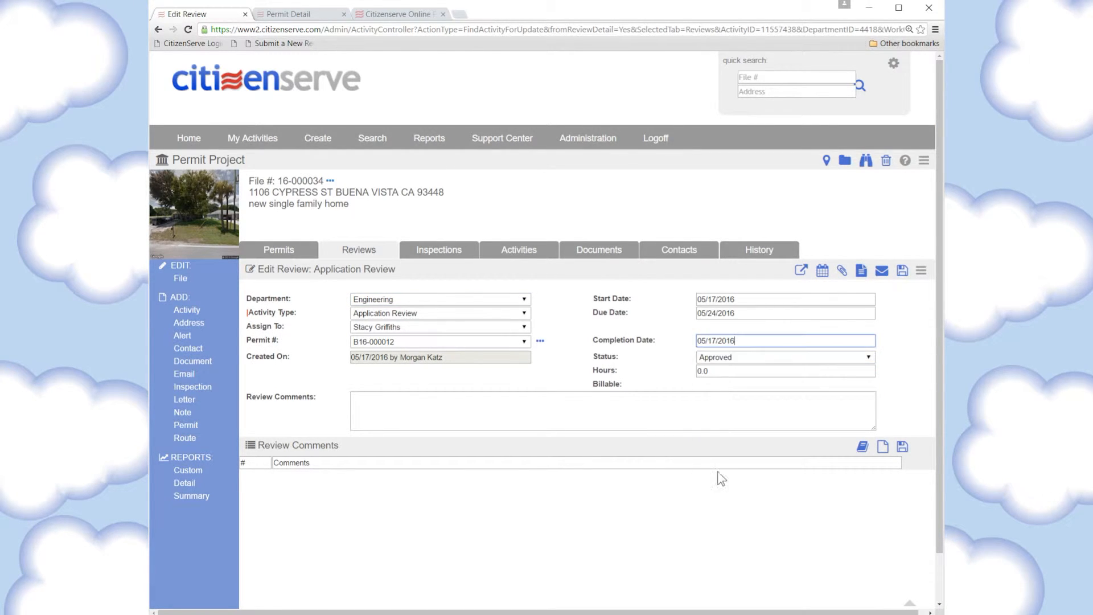
pyautogui.click(902, 271)
pyautogui.scroll(-5, 562, 347)
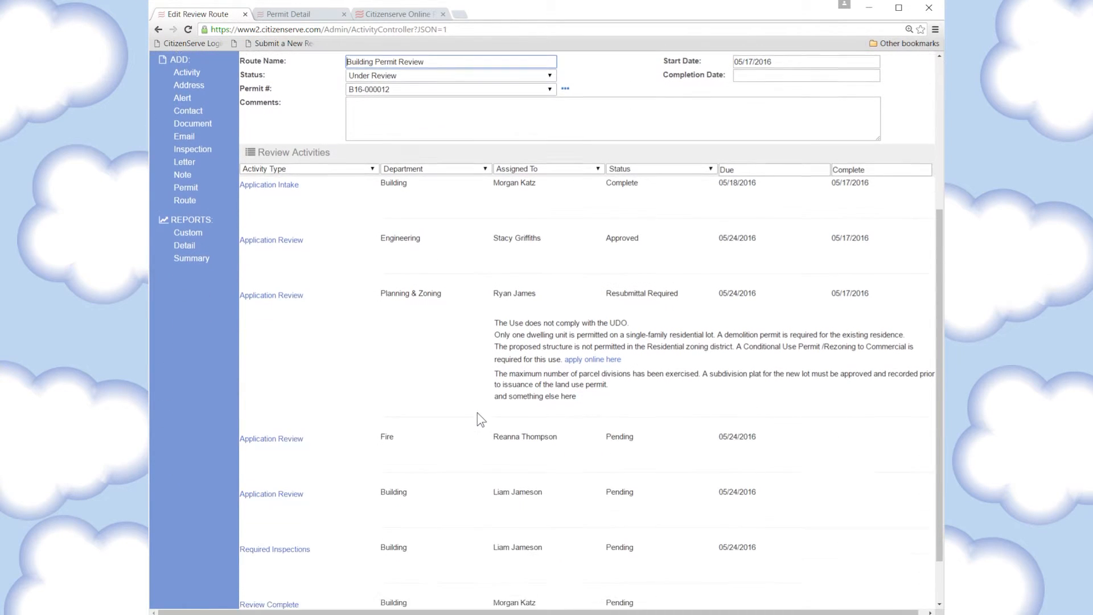
# Add the IFC 503.2 apparatus roads and fully sprinklered comments to the Fire review
pyautogui.click(271, 421)
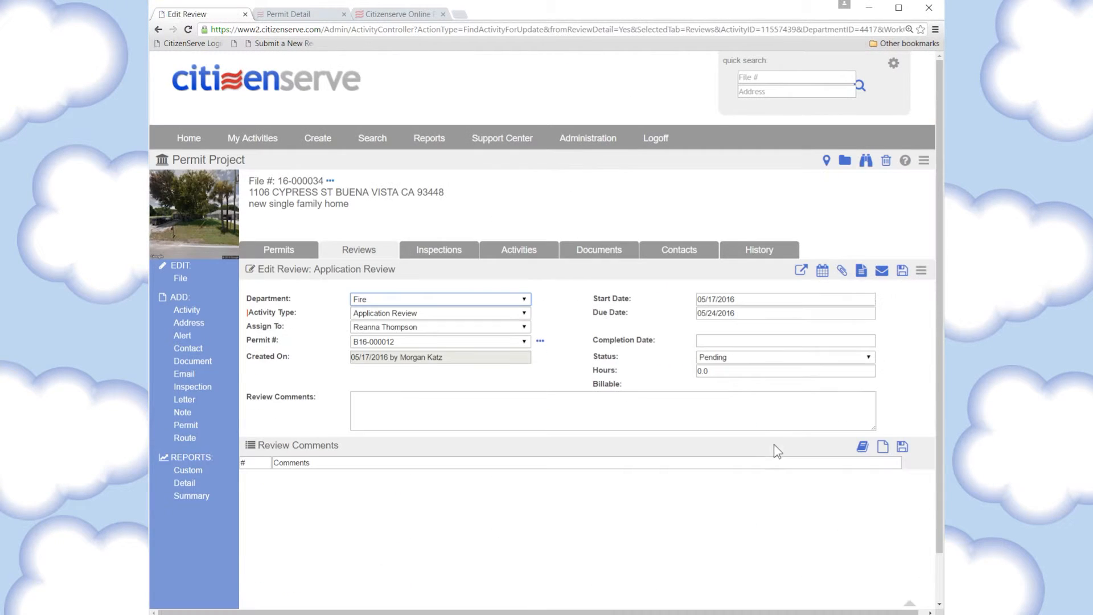
pyautogui.click(863, 446)
pyautogui.click(203, 102)
pyautogui.click(202, 135)
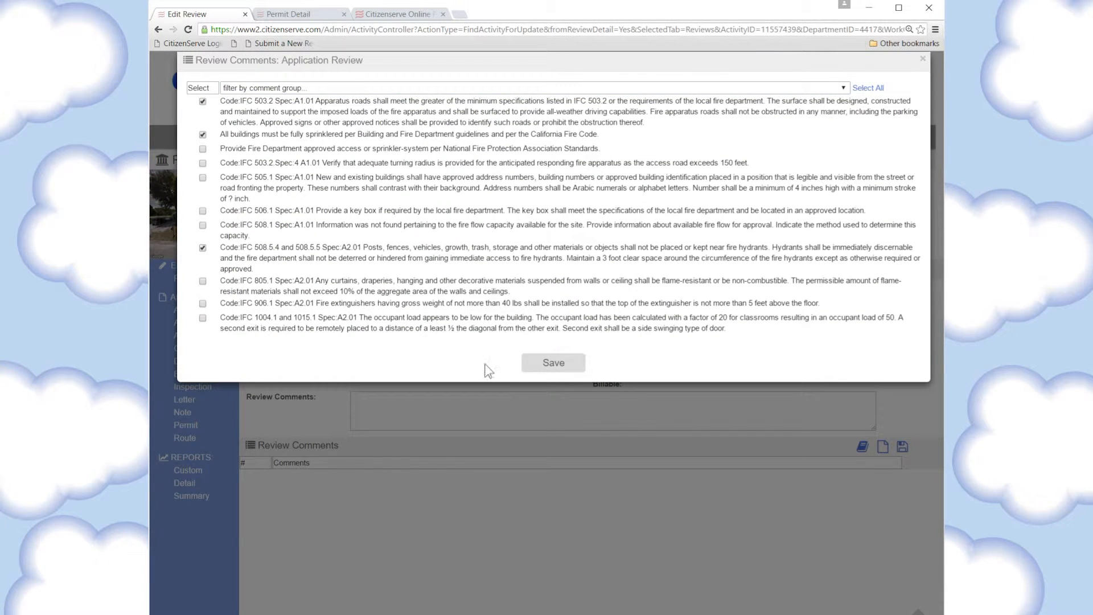
pyautogui.click(553, 362)
# Save the Fire review as Approved with Conditions, completed 05/17/2016
pyautogui.click(769, 362)
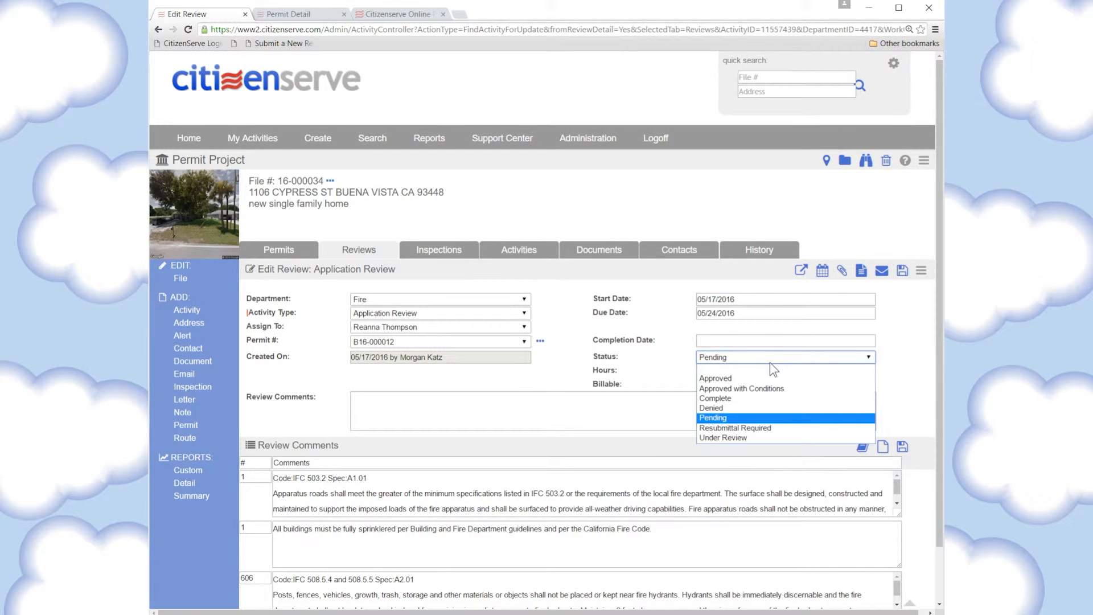
pyautogui.click(742, 387)
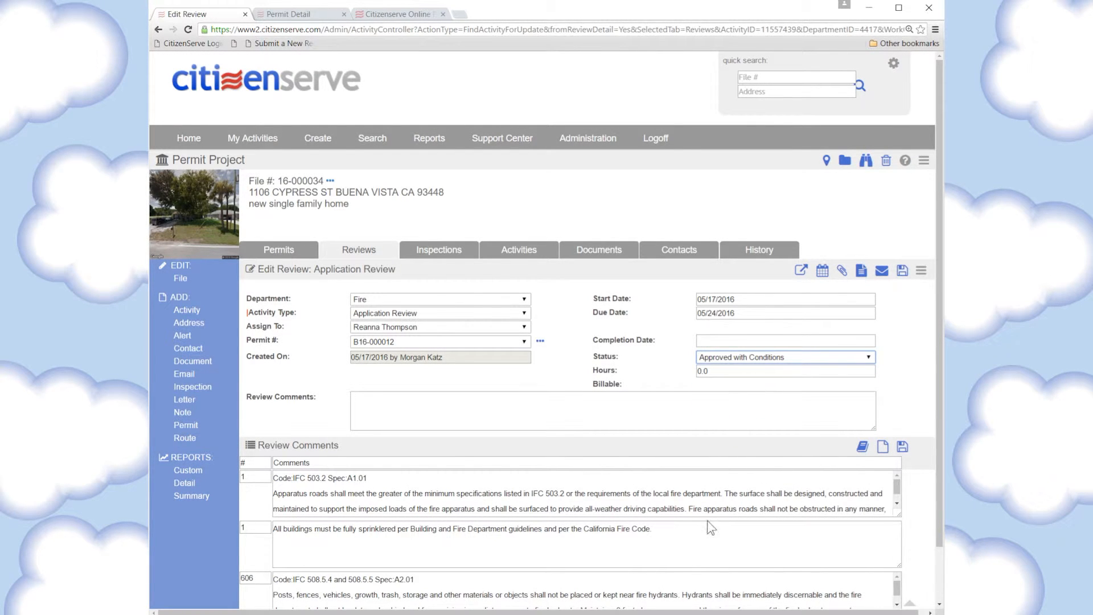
pyautogui.click(750, 340)
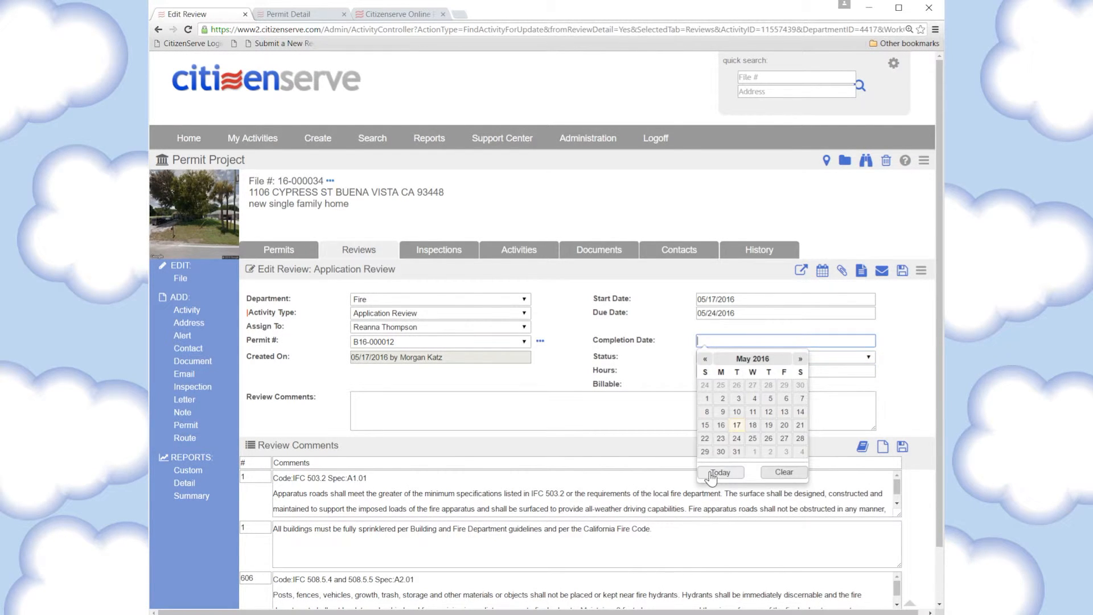
pyautogui.click(712, 474)
pyautogui.click(902, 271)
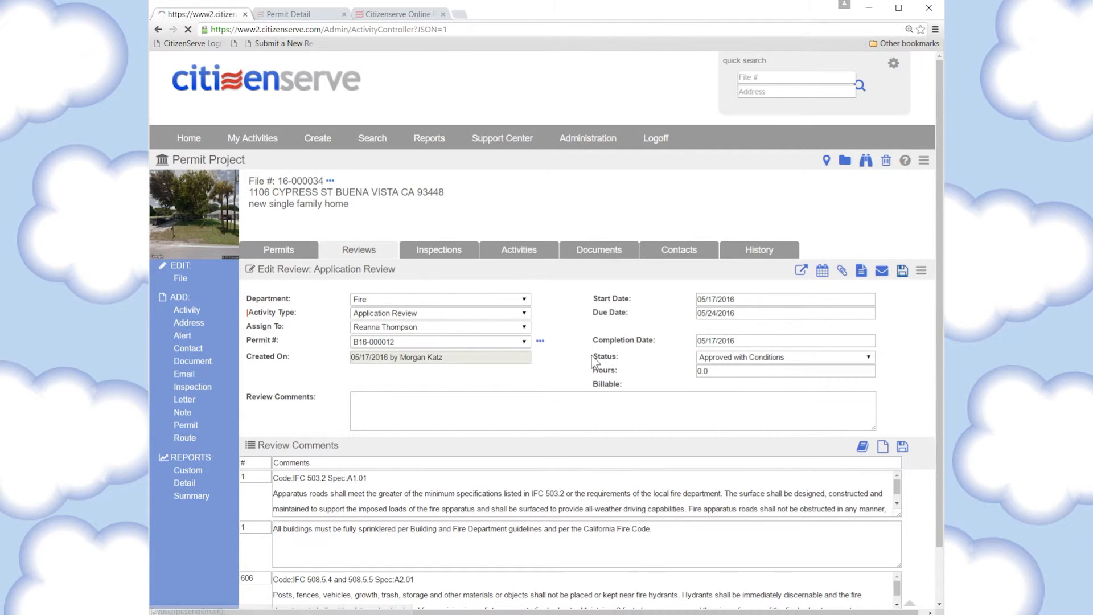
pyautogui.scroll(-5, 597, 356)
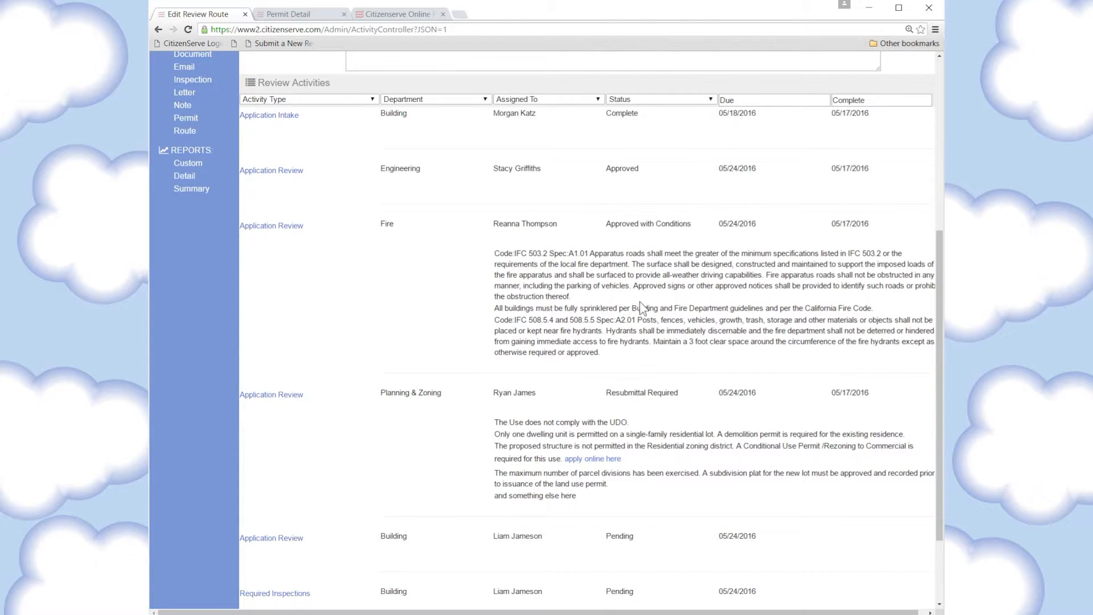
# Add every standard inspection except Demolition as Required Inspections review comments
pyautogui.scroll(-2, 676, 424)
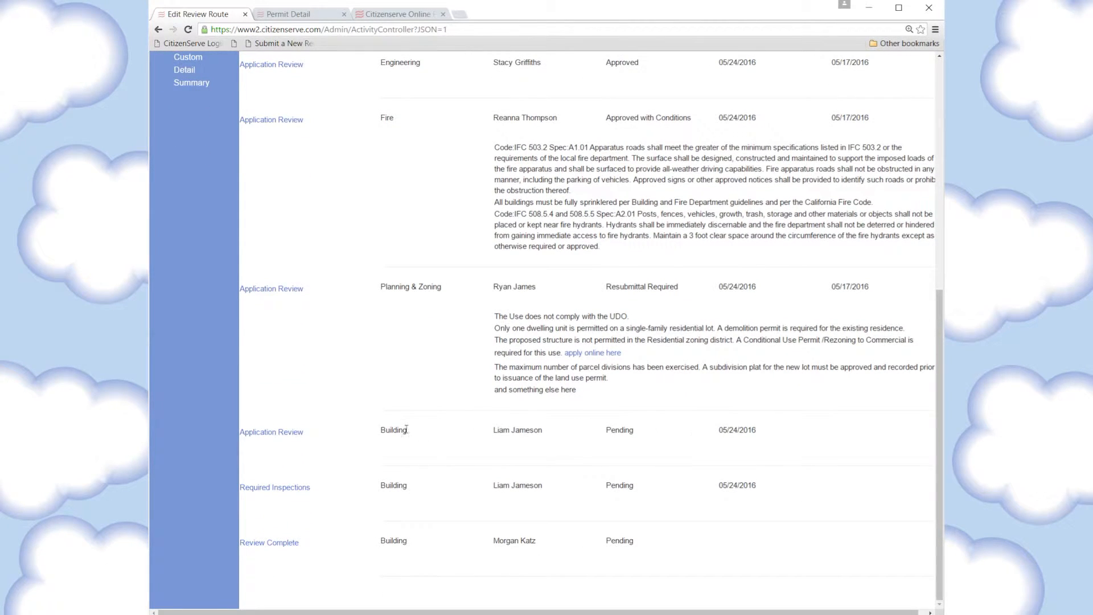
pyautogui.click(282, 497)
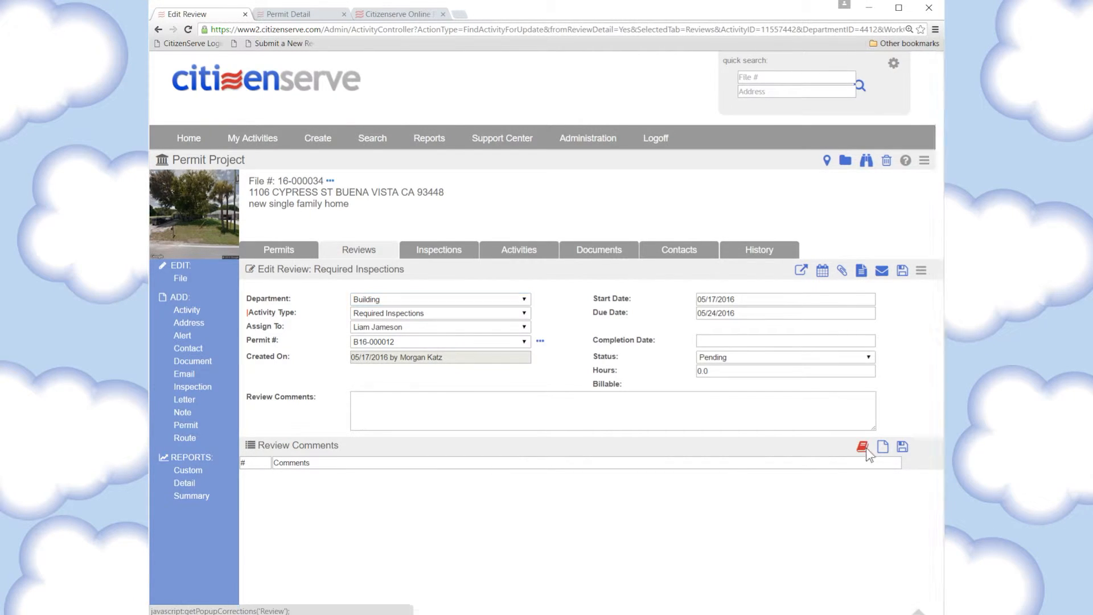
pyautogui.click(863, 447)
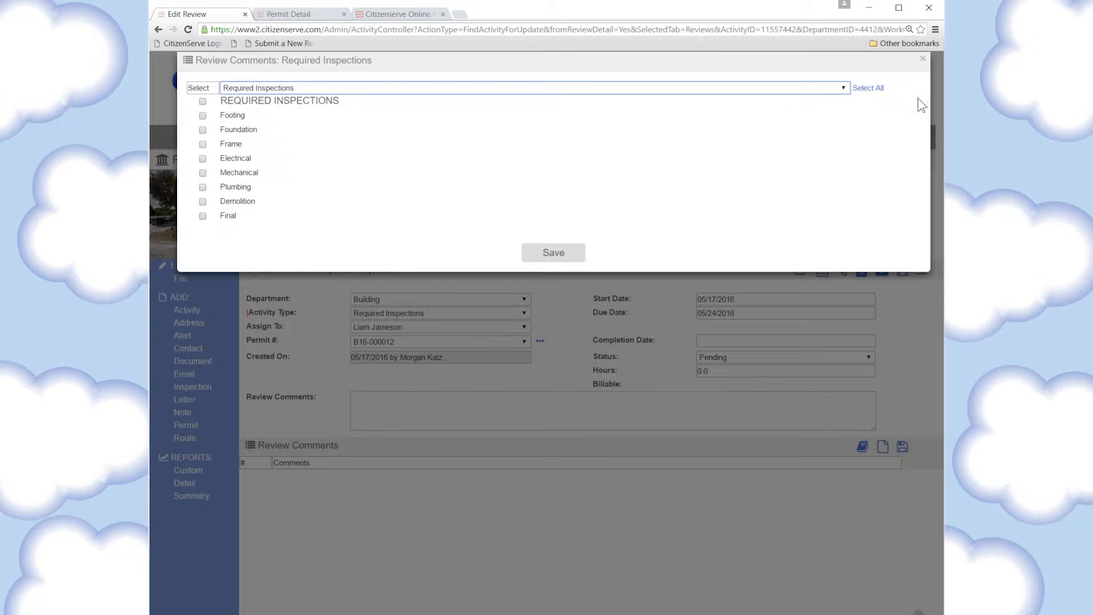
pyautogui.click(868, 88)
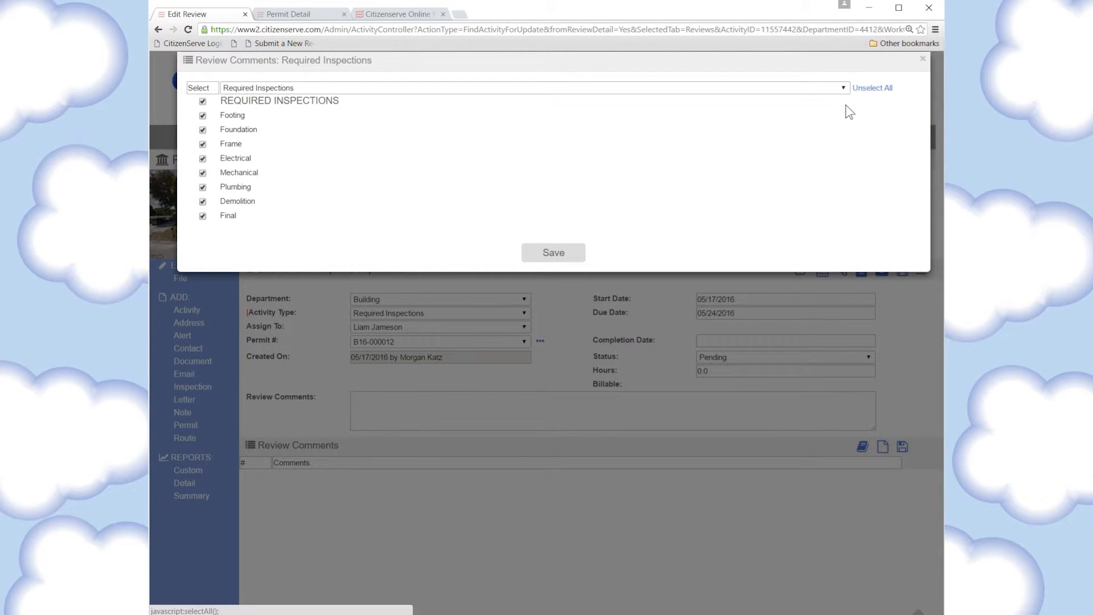
pyautogui.click(202, 202)
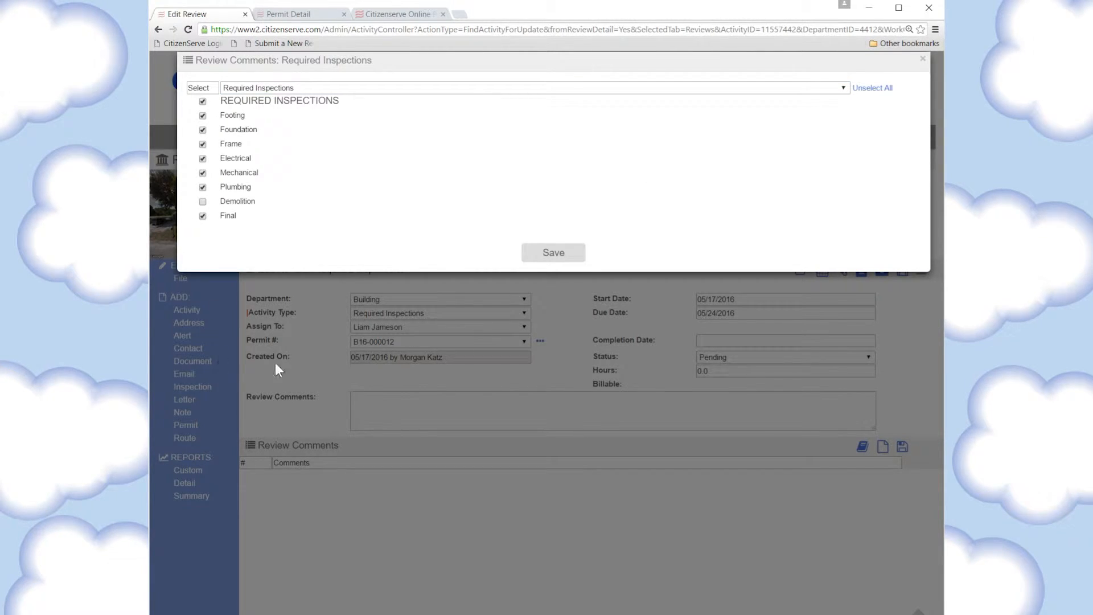
pyautogui.click(572, 261)
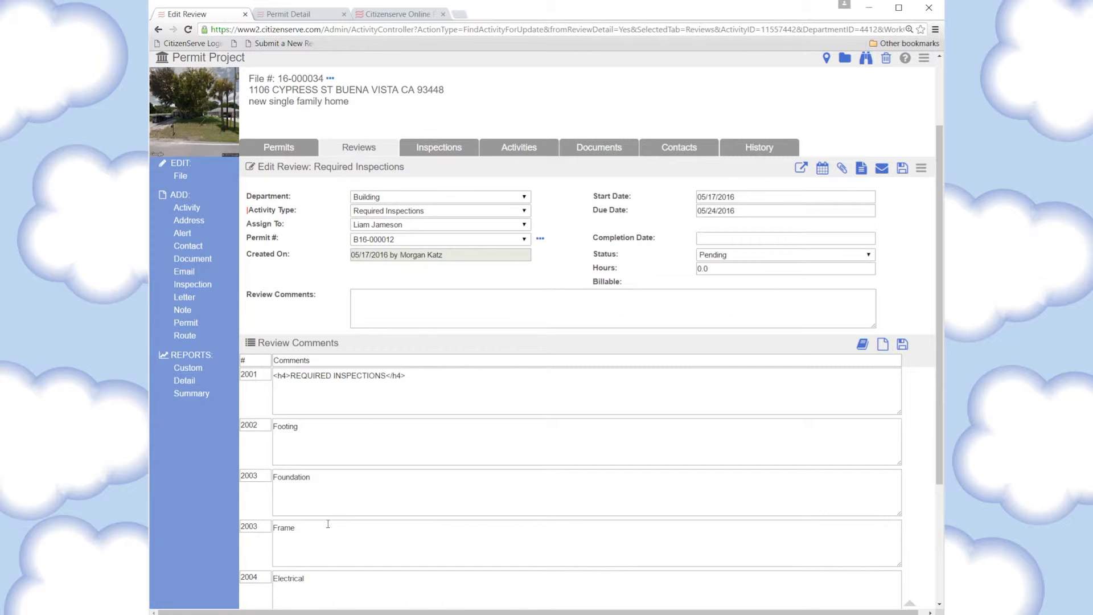
# Save the Required Inspections review as Approved, completed 05/17/2016
pyautogui.click(731, 255)
pyautogui.click(719, 275)
pyautogui.click(716, 370)
pyautogui.click(902, 169)
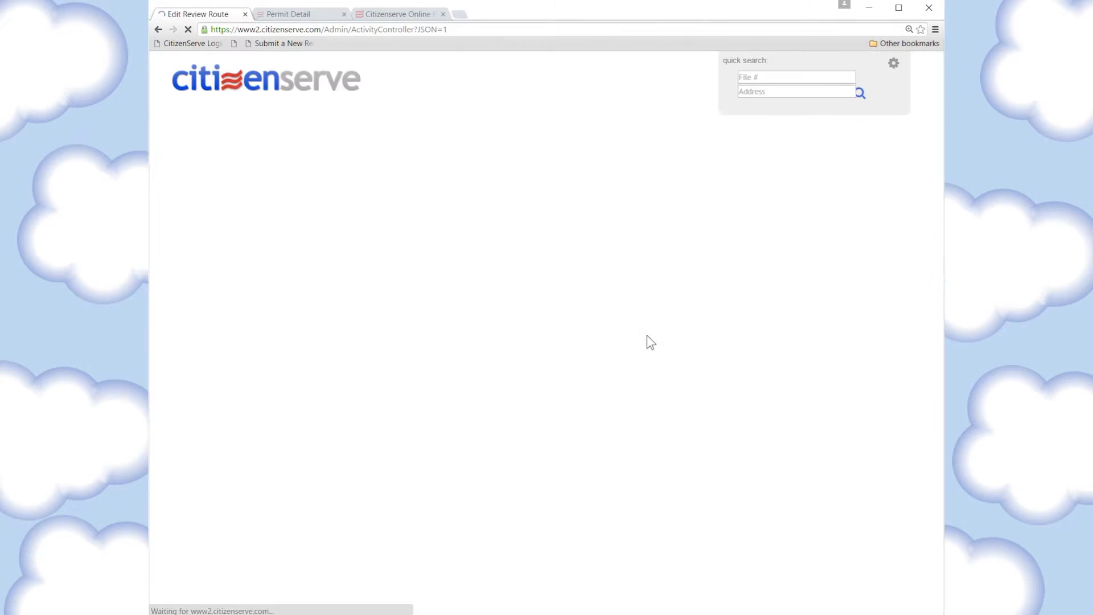
pyautogui.scroll(-5, 699, 344)
pyautogui.scroll(-1, 860, 515)
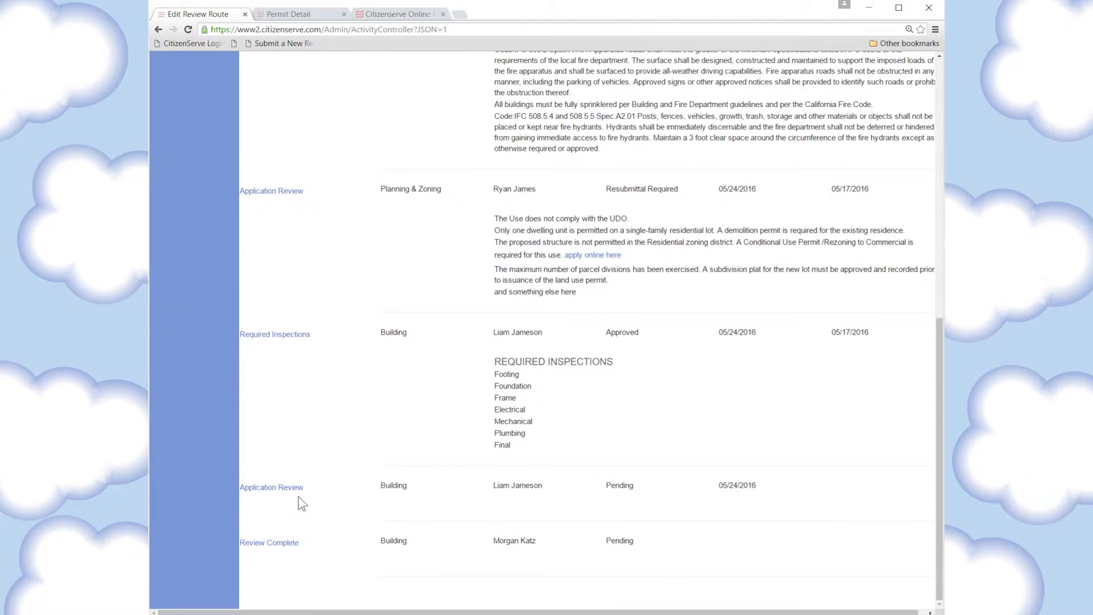
# Check the Footing Dimensions, steel beams grouting and hose bibbs New Construction comments
pyautogui.click(270, 487)
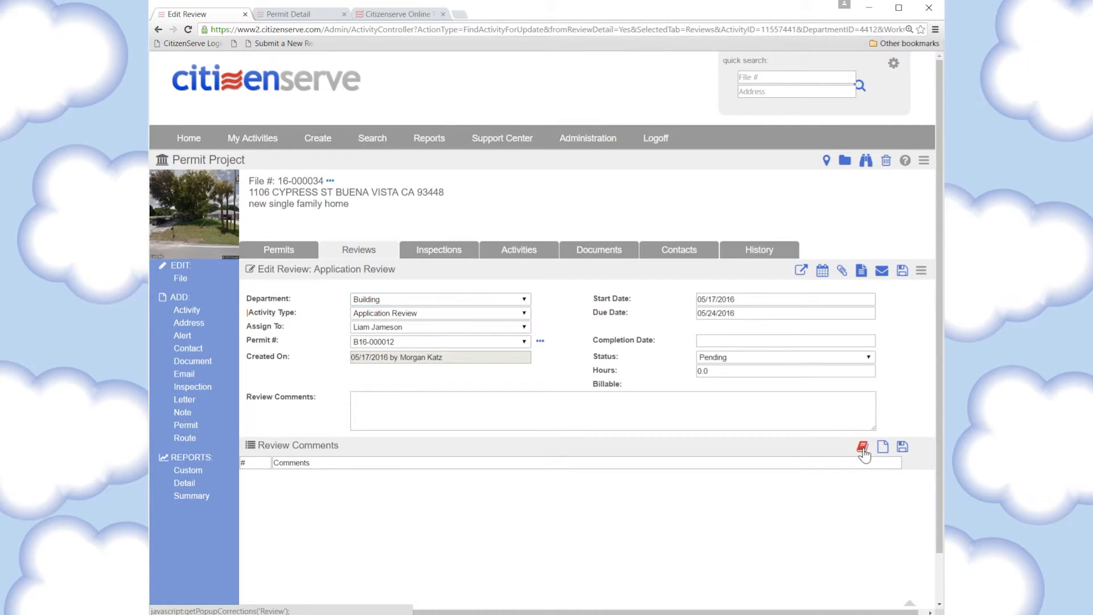
pyautogui.click(862, 446)
pyautogui.click(306, 89)
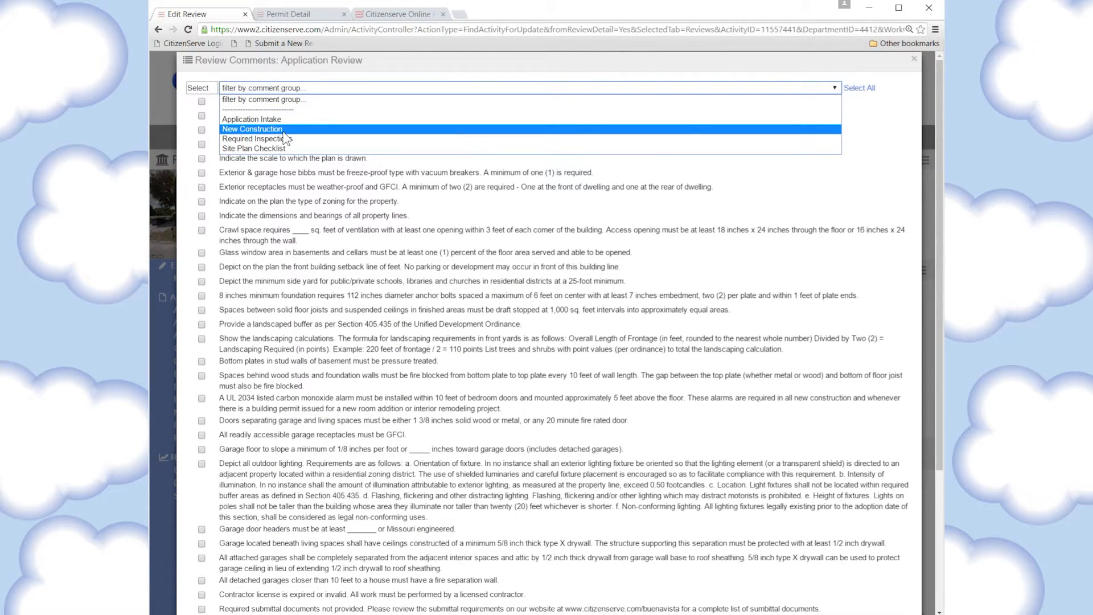
pyautogui.click(248, 130)
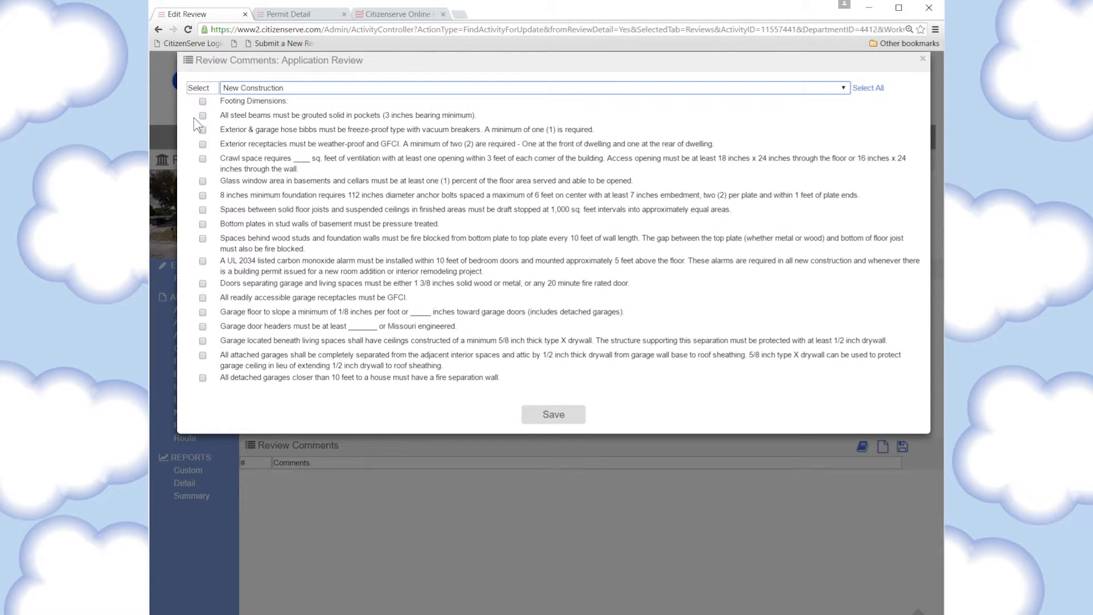
pyautogui.click(203, 101)
pyautogui.click(203, 116)
pyautogui.click(203, 130)
# Add the professional seal, site acreage and plan scale Site Plan Checklist comments to the review
pyautogui.click(317, 86)
pyautogui.click(251, 144)
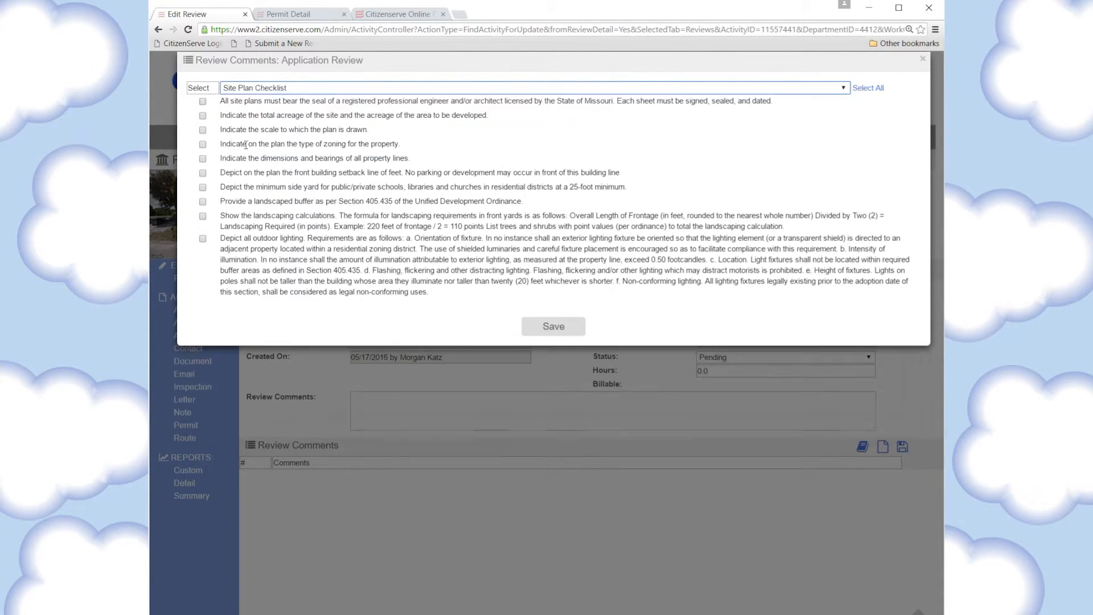
pyautogui.click(203, 101)
pyautogui.click(203, 116)
pyautogui.click(202, 130)
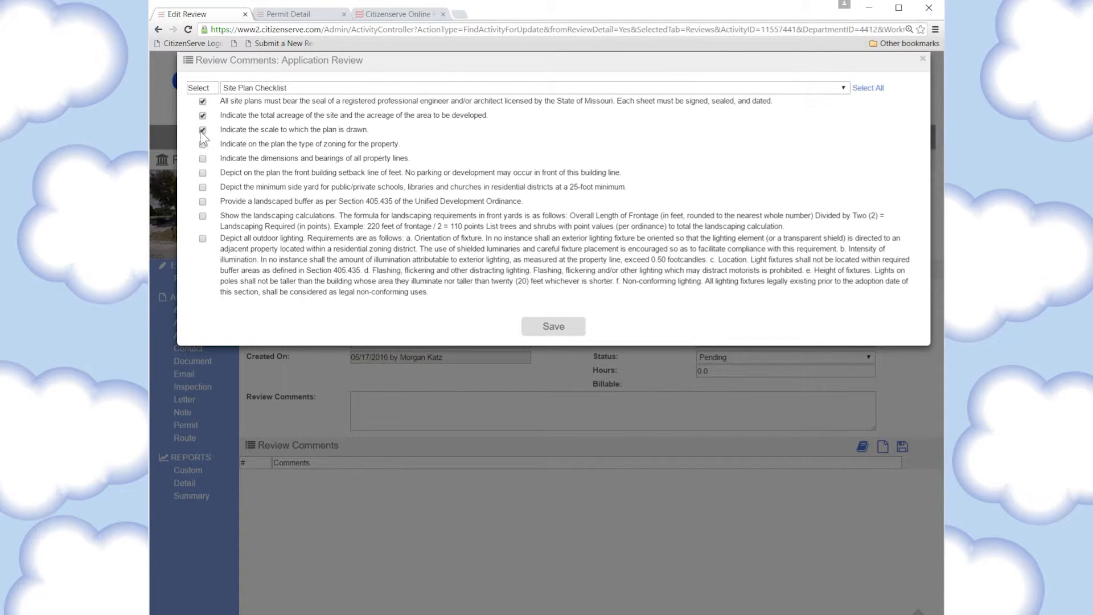
pyautogui.click(312, 91)
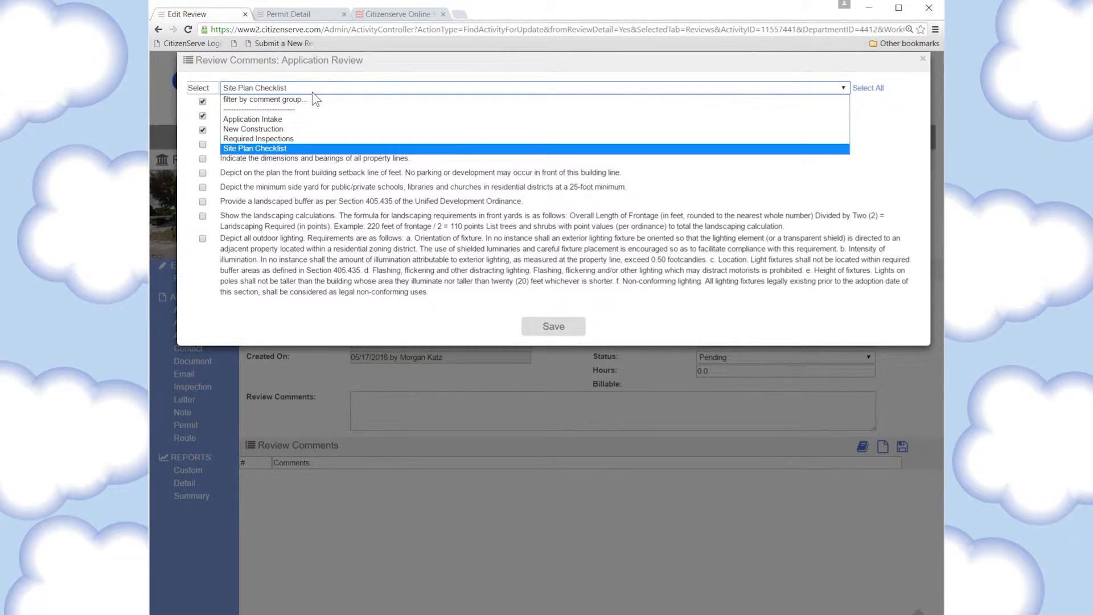
pyautogui.click(312, 148)
pyautogui.click(565, 330)
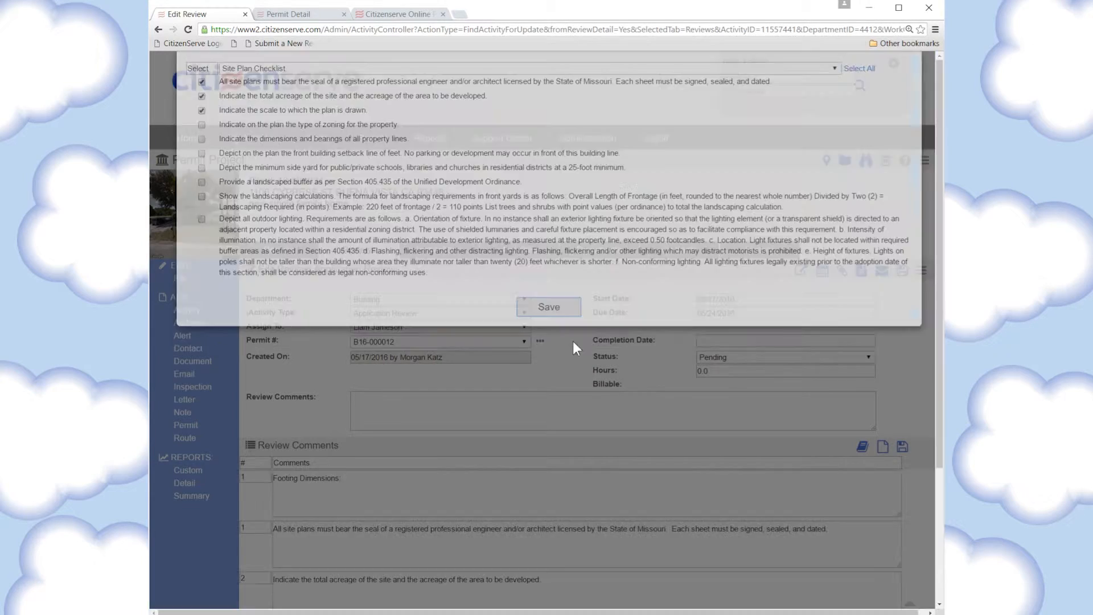
# Save the Building review as Resubmittal Required, completed 05/17/2016
pyautogui.scroll(-3, 768, 206)
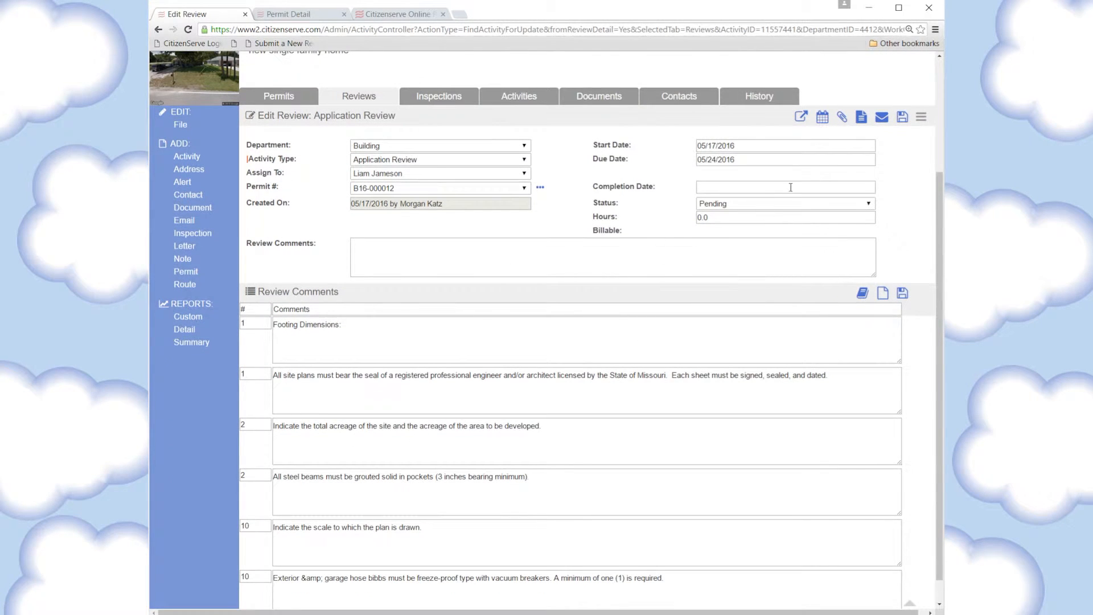
pyautogui.click(767, 205)
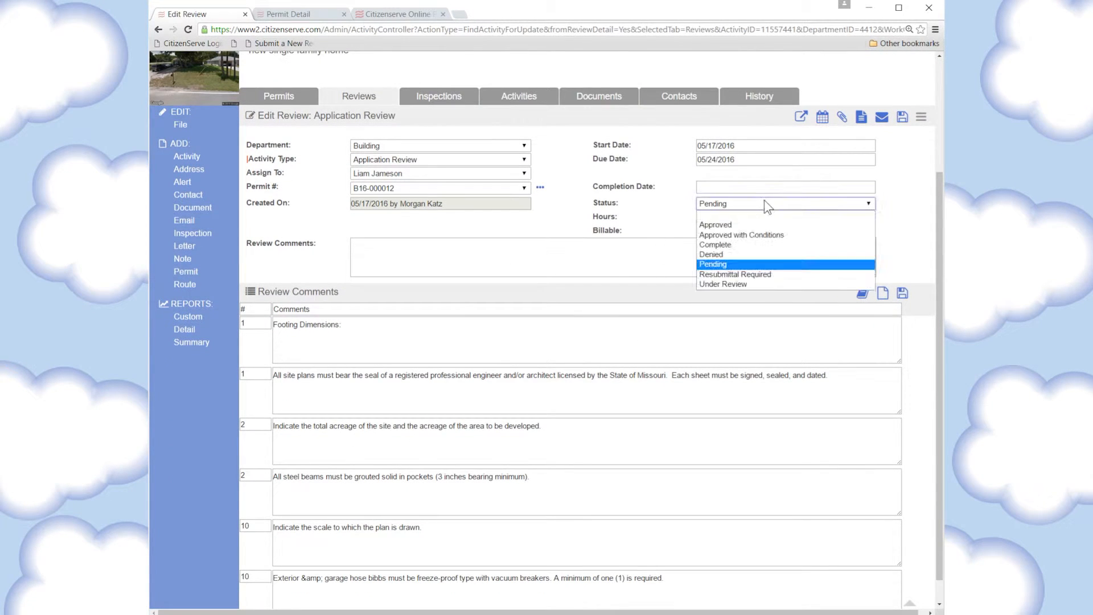
pyautogui.click(731, 275)
pyautogui.click(739, 186)
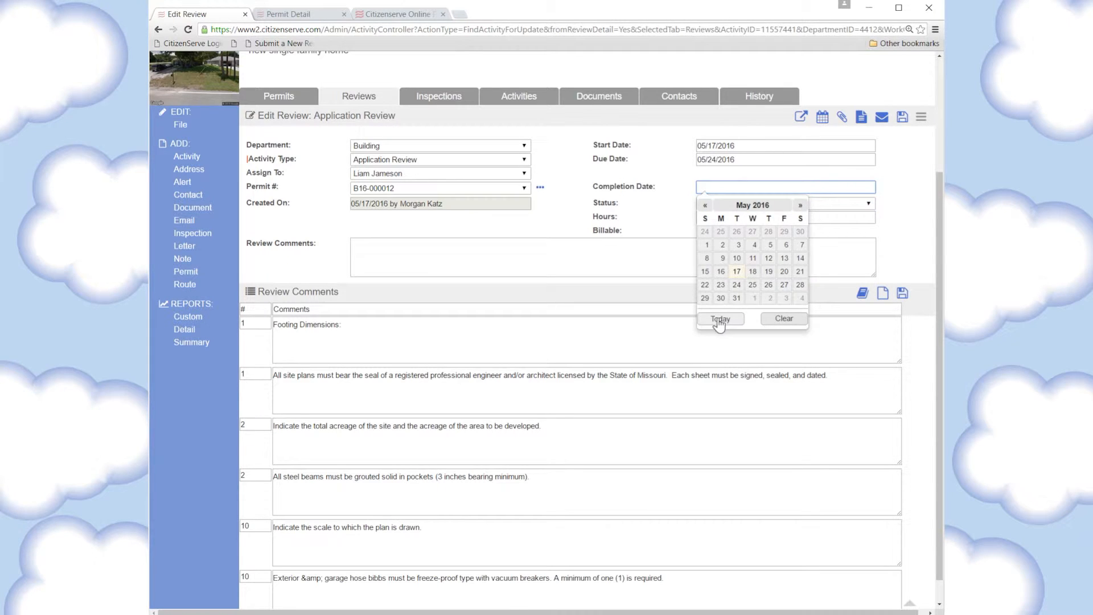
pyautogui.click(722, 317)
pyautogui.click(902, 117)
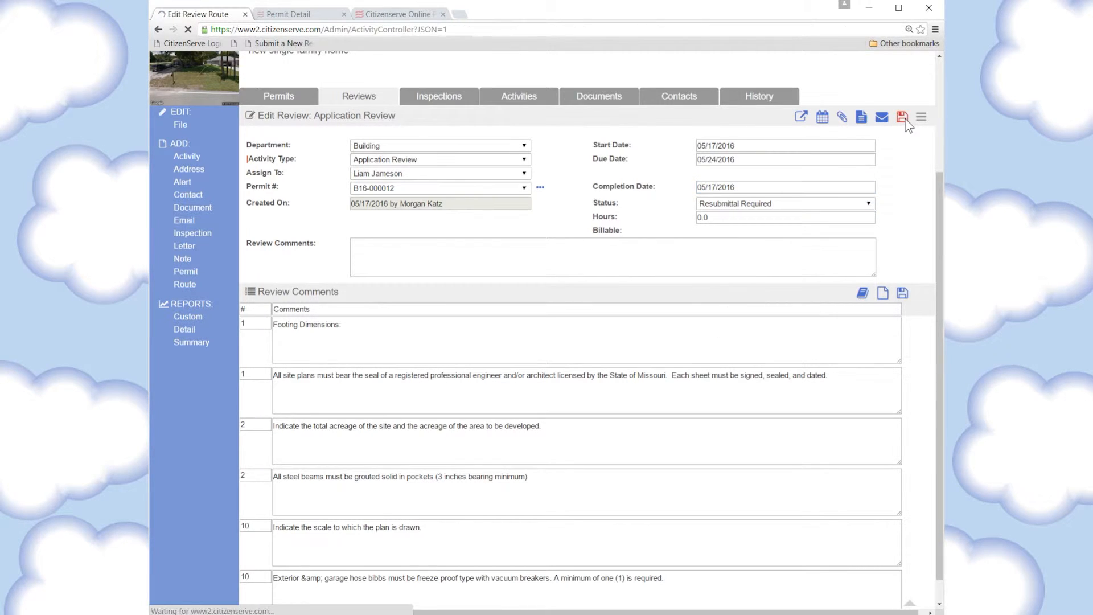
pyautogui.scroll(-8, 729, 339)
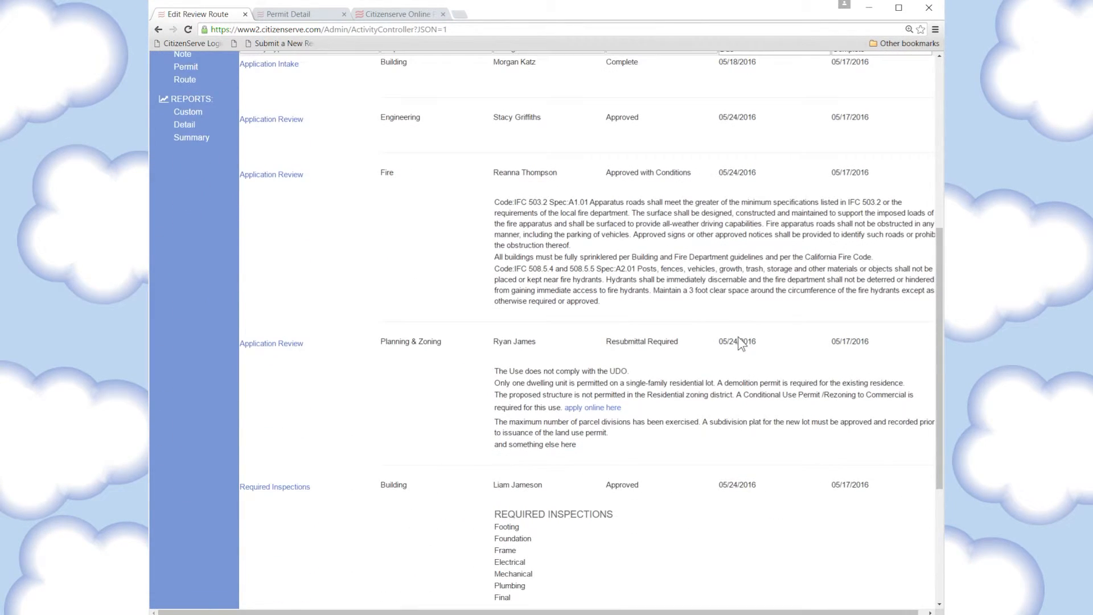
# Check the Review Complete row in the Review Activities list, then log off the staff portal
pyautogui.scroll(-3, 738, 338)
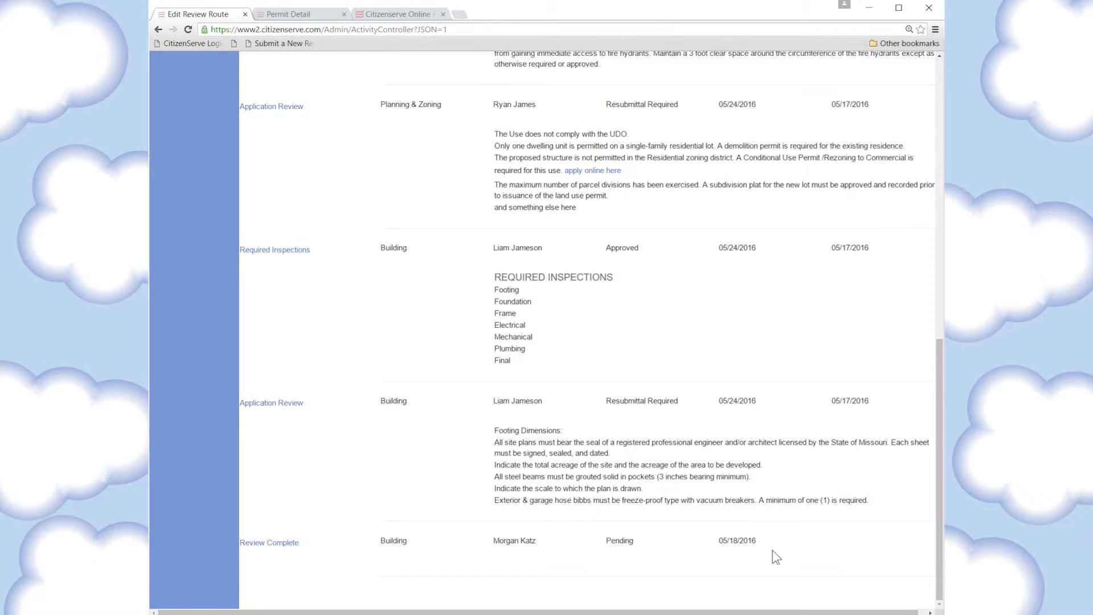
pyautogui.moveTo(773, 550); pyautogui.dragTo(247, 556)
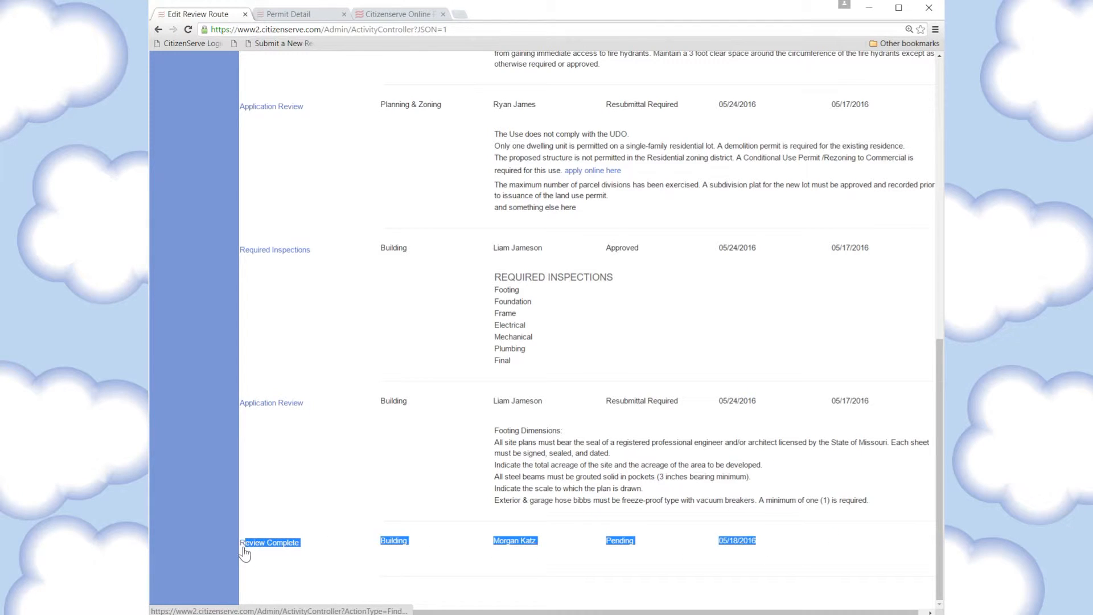
pyautogui.click(310, 548)
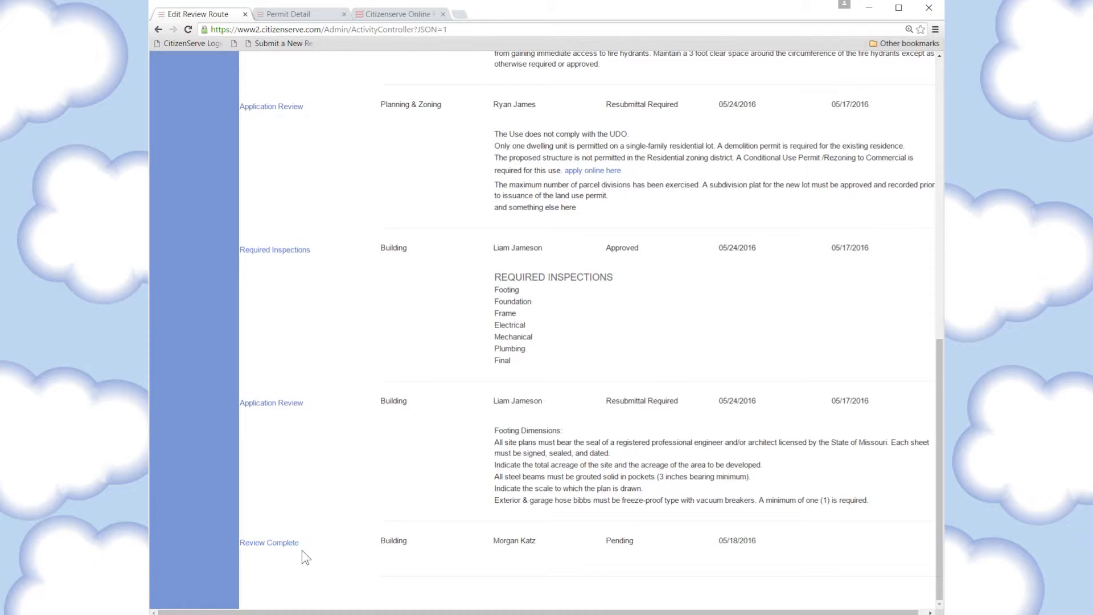
pyautogui.scroll(3, 674, 497)
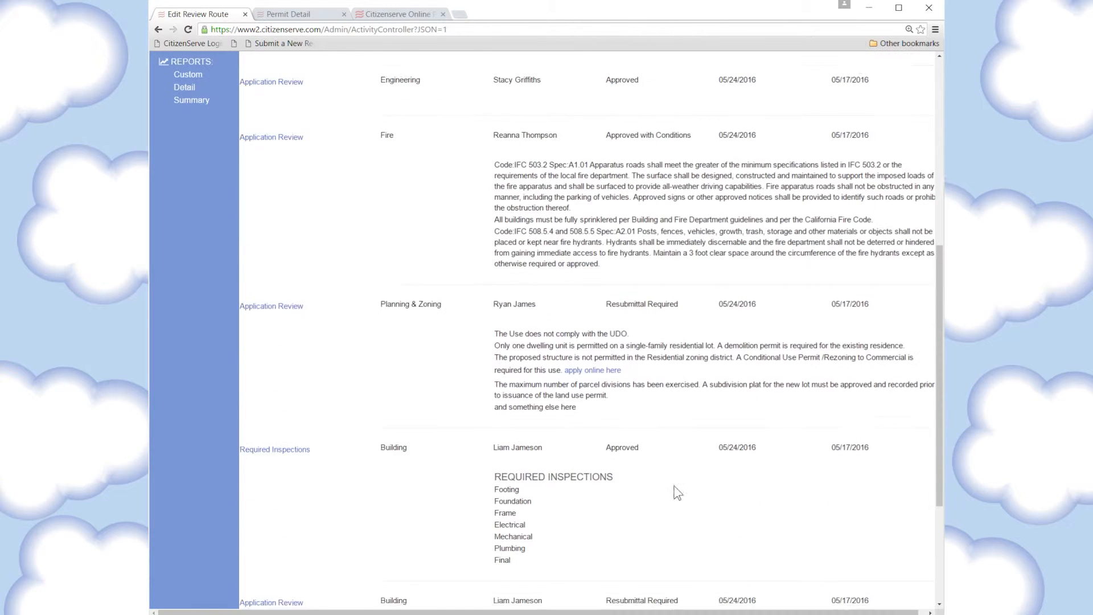
pyautogui.scroll(10, 671, 493)
pyautogui.click(654, 142)
pyautogui.click(613, 236)
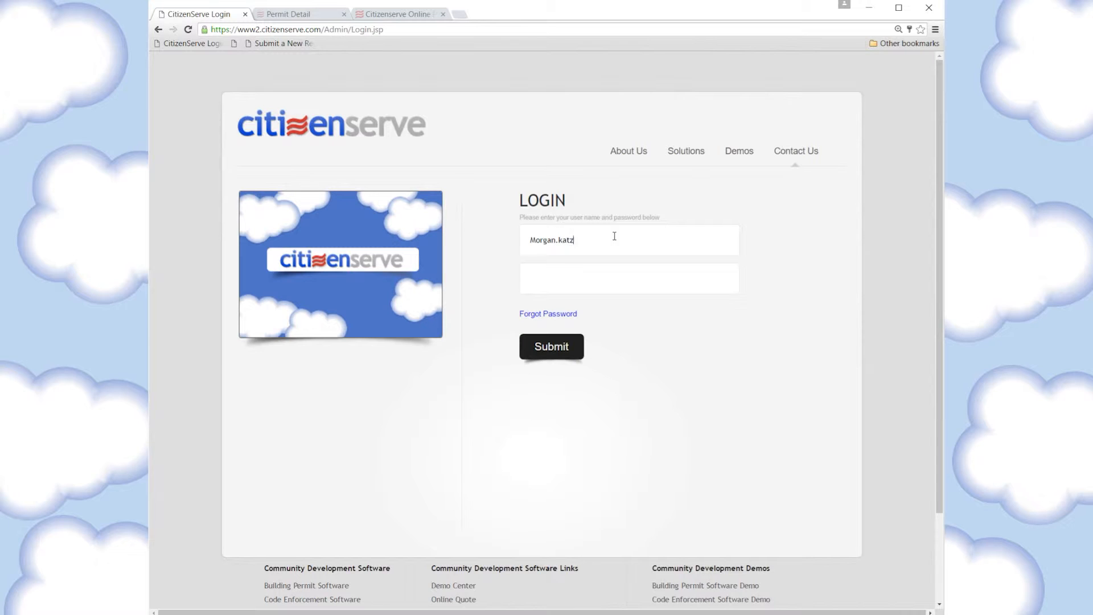
pyautogui.write('••••••••')
pyautogui.press('Return')
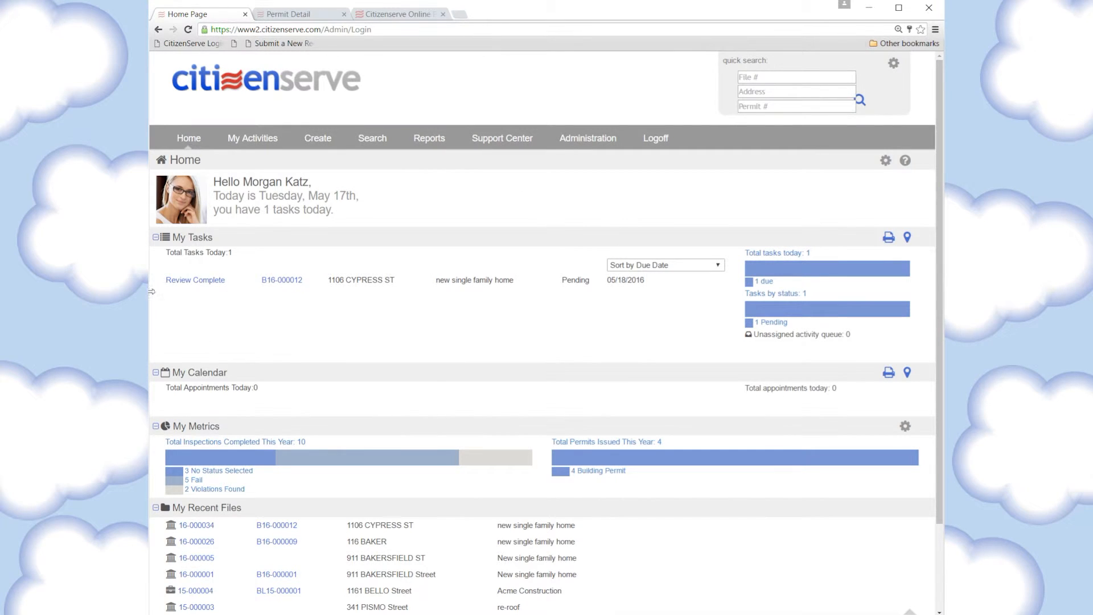
pyautogui.click(198, 281)
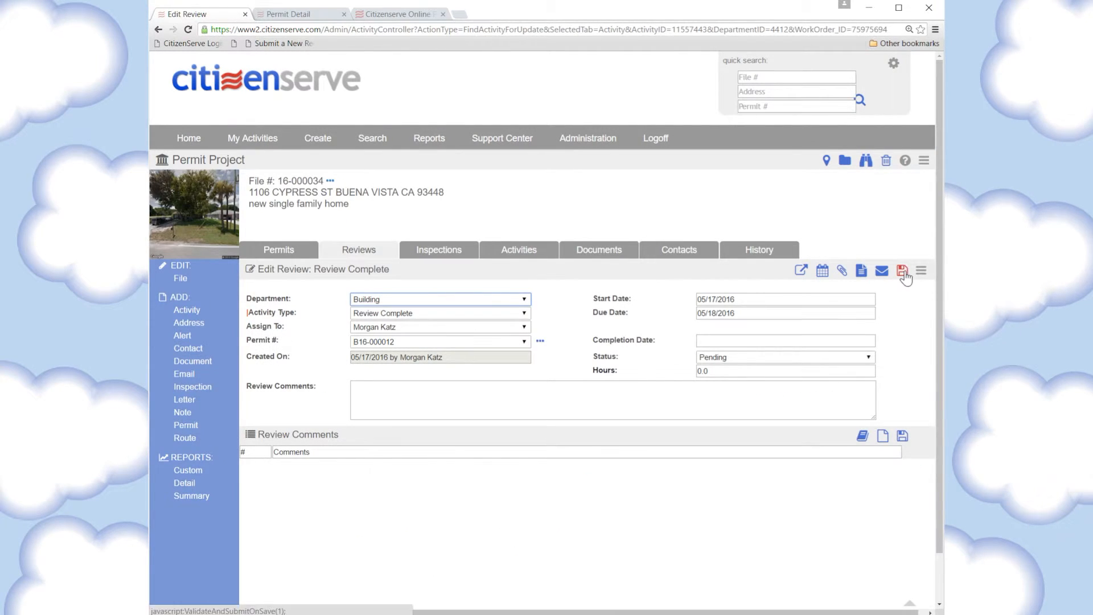
pyautogui.click(903, 272)
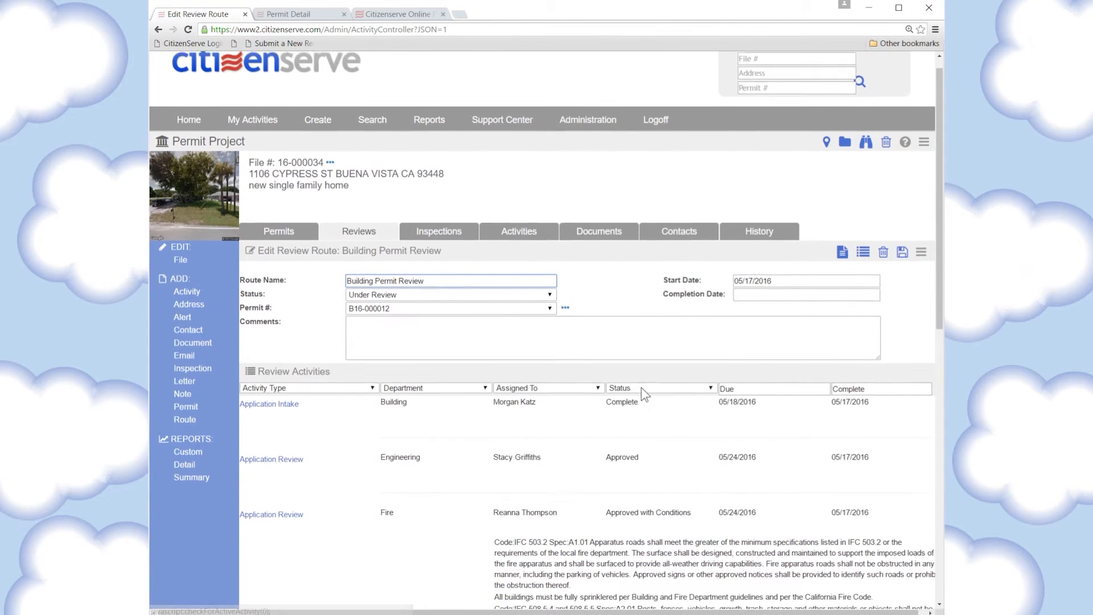
pyautogui.scroll(-3, 638, 389)
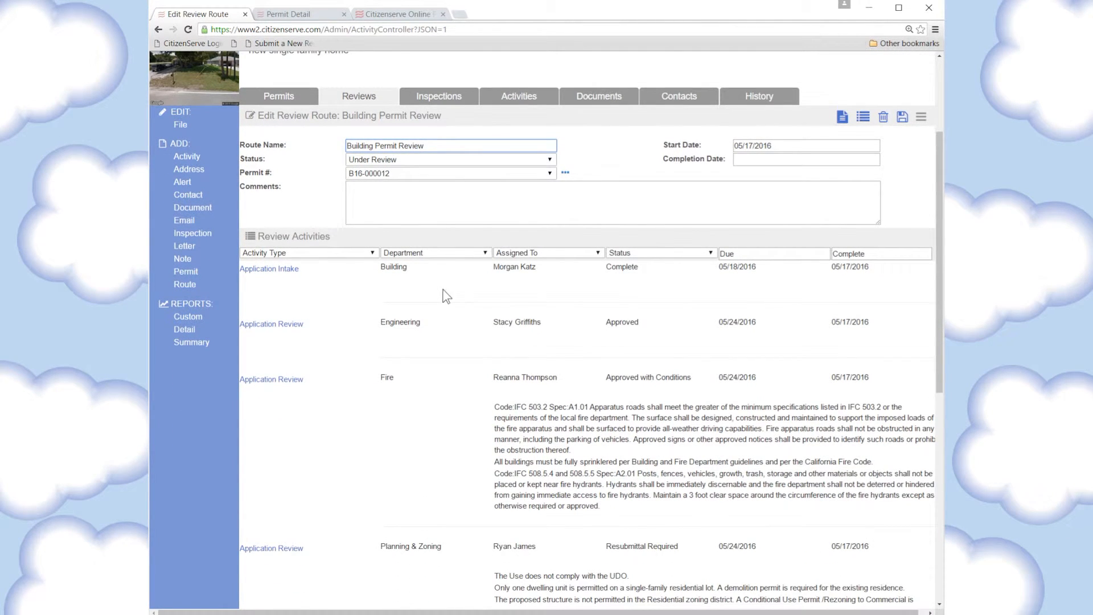
pyautogui.click(684, 253)
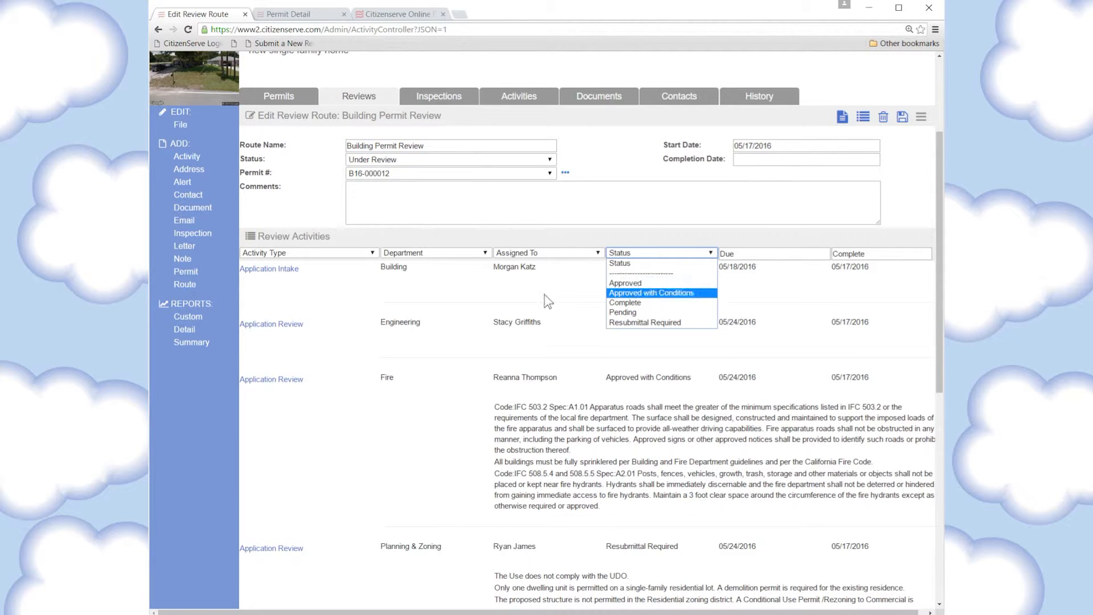
pyautogui.click(654, 322)
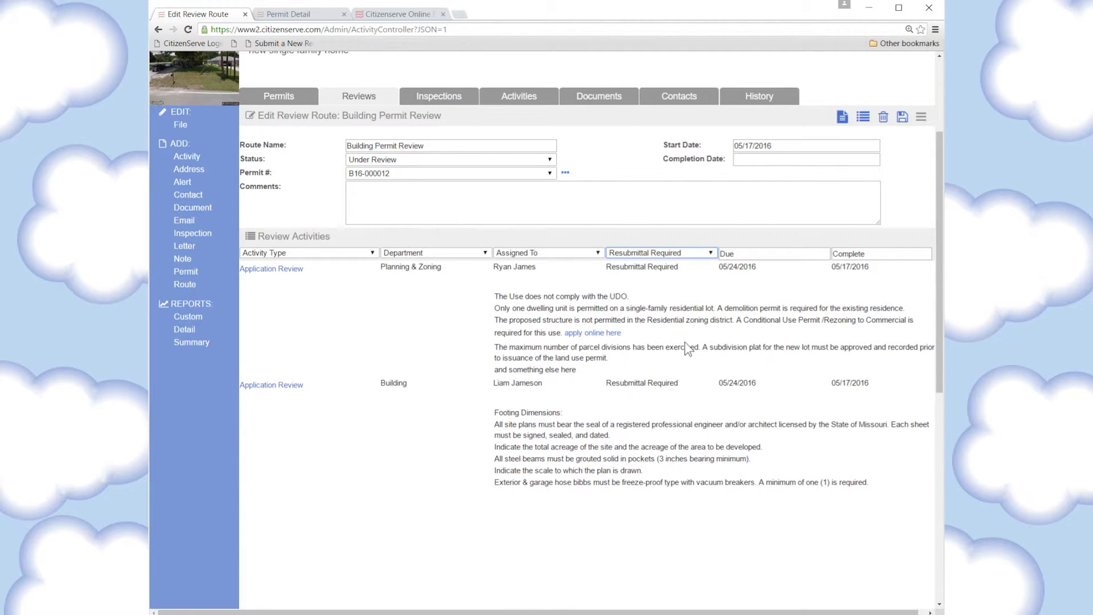
pyautogui.click(617, 253)
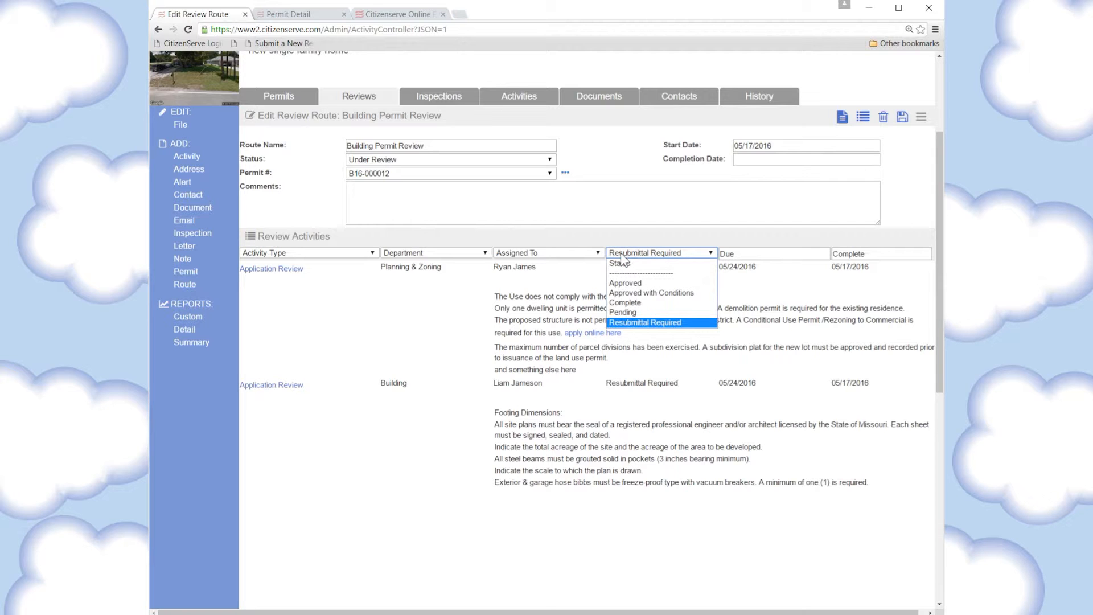
pyautogui.click(621, 261)
pyautogui.scroll(-7, 490, 482)
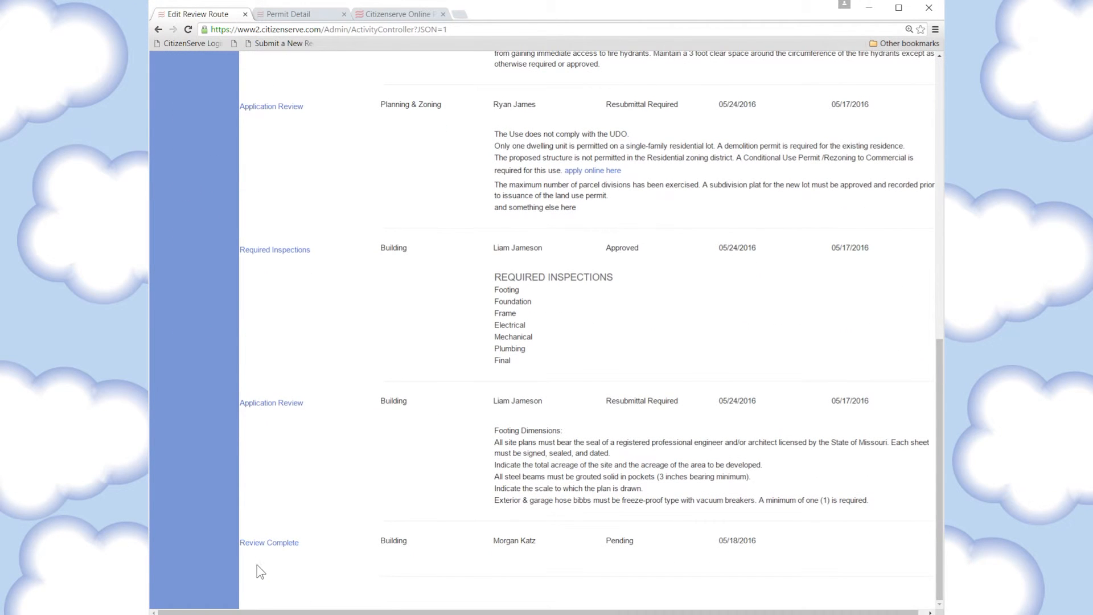
pyautogui.click(263, 541)
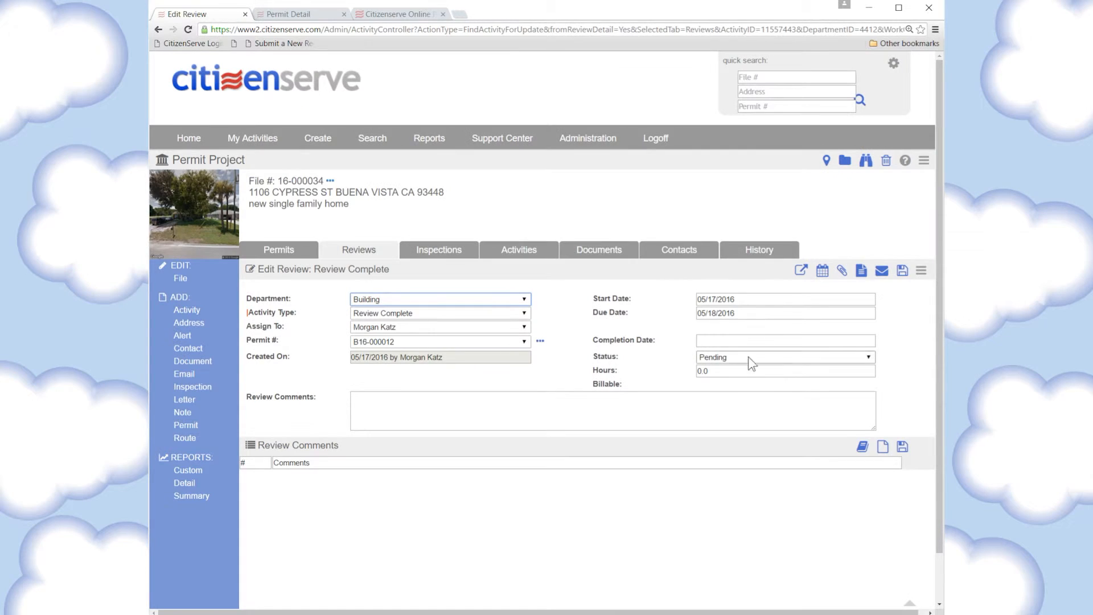
# Mark the Review Complete activity Complete with completion date 05/17/2016 and start a new email for it
pyautogui.click(733, 358)
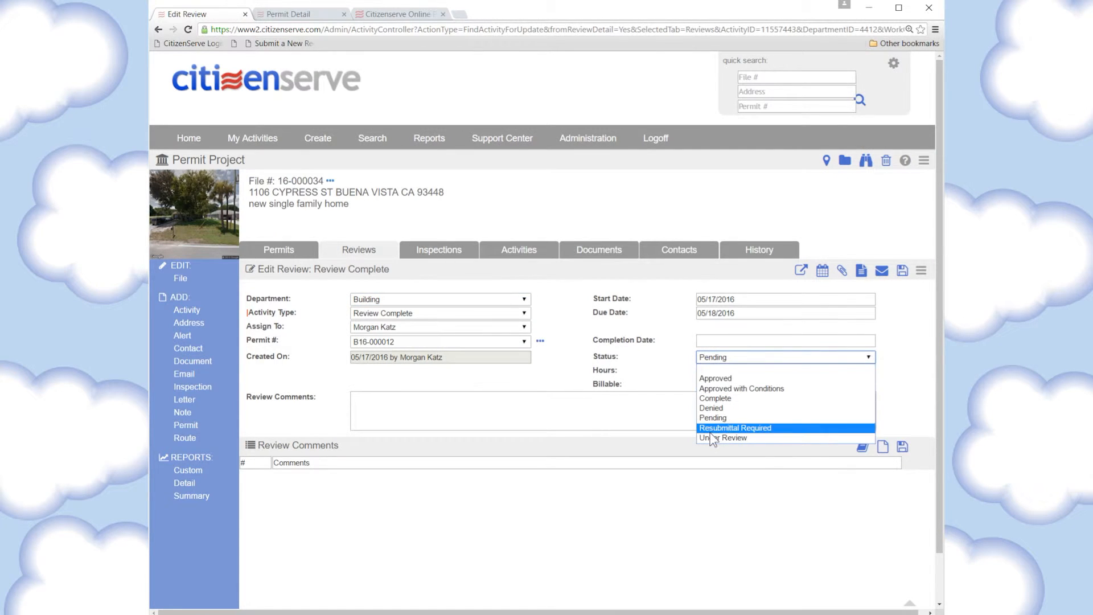
pyautogui.click(732, 398)
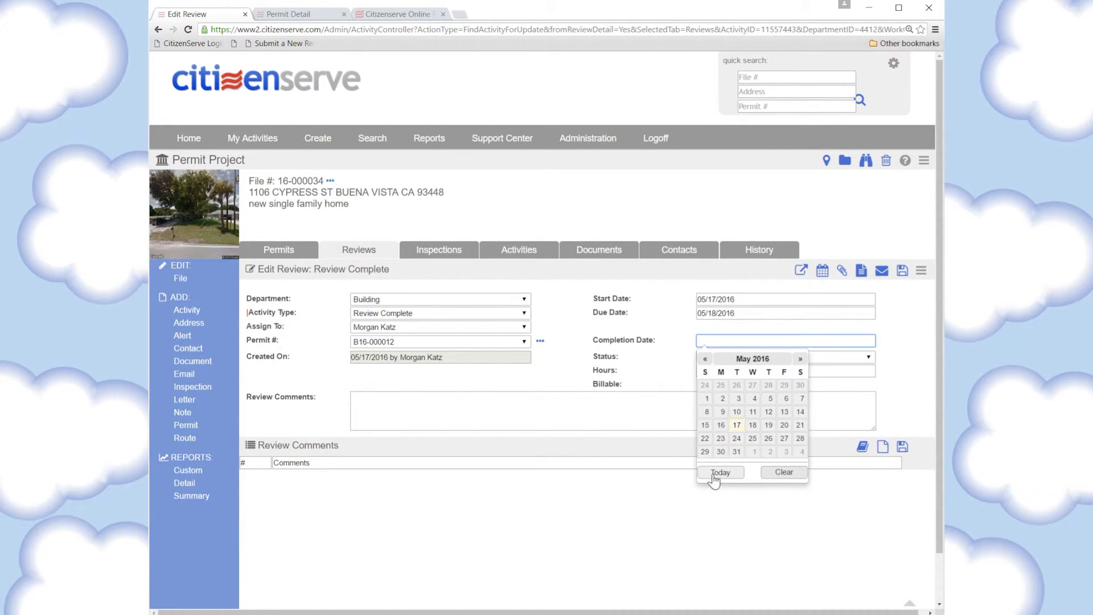
pyautogui.click(720, 471)
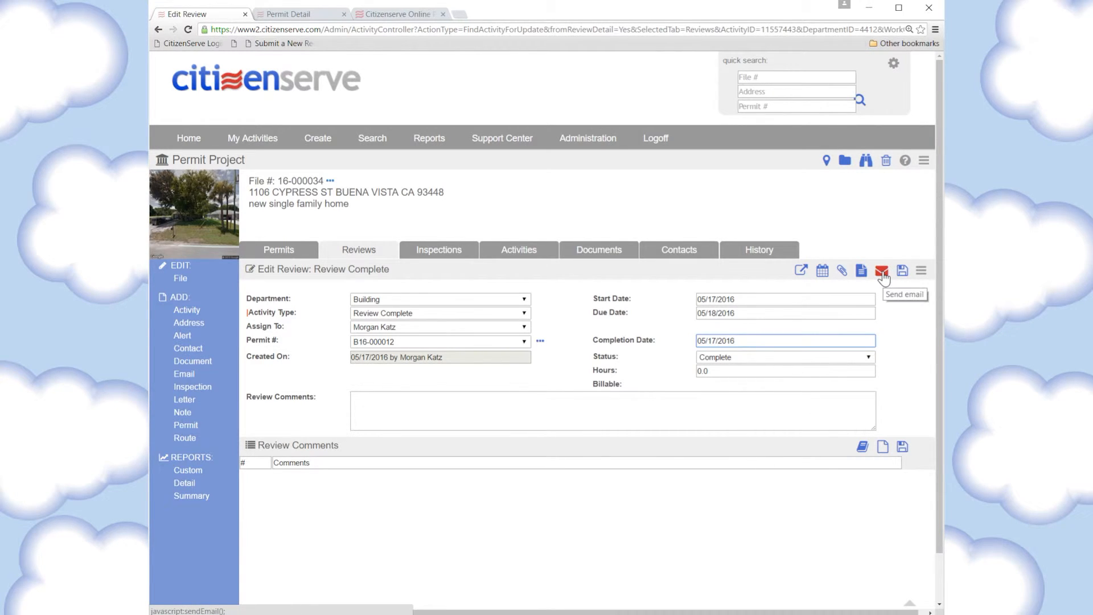
pyautogui.click(902, 271)
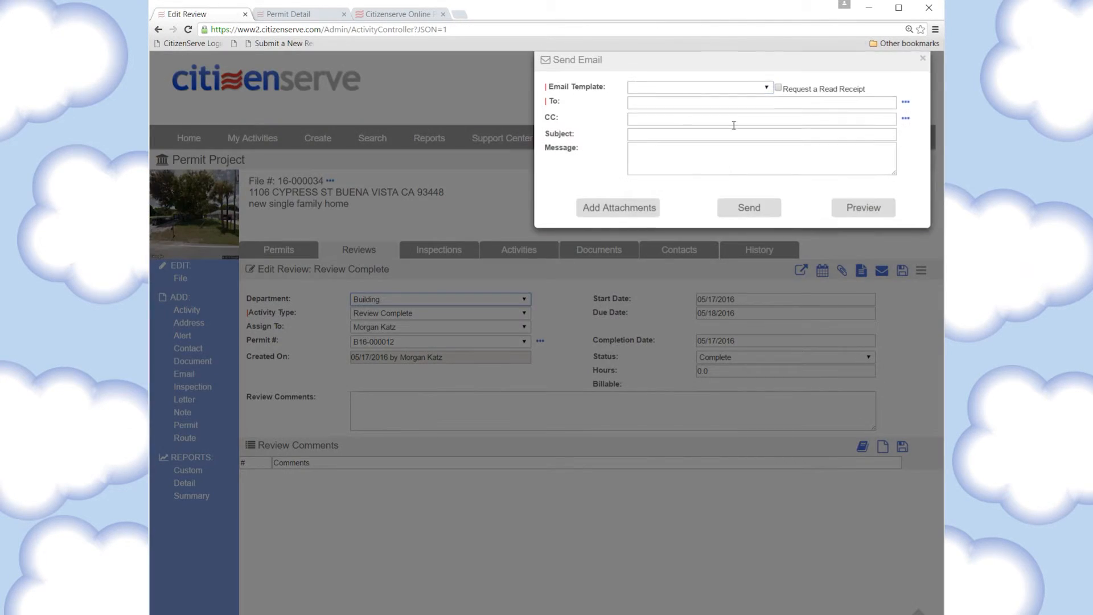
# Apply the Permit application plan review report template and add the applicant as recipient
pyautogui.click(696, 85)
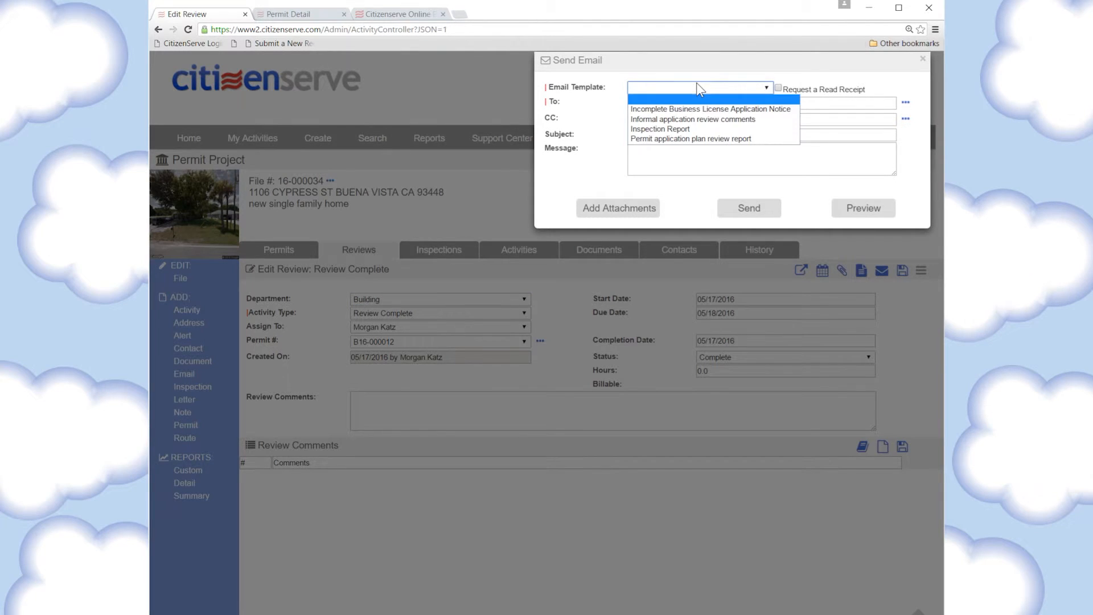
pyautogui.click(677, 139)
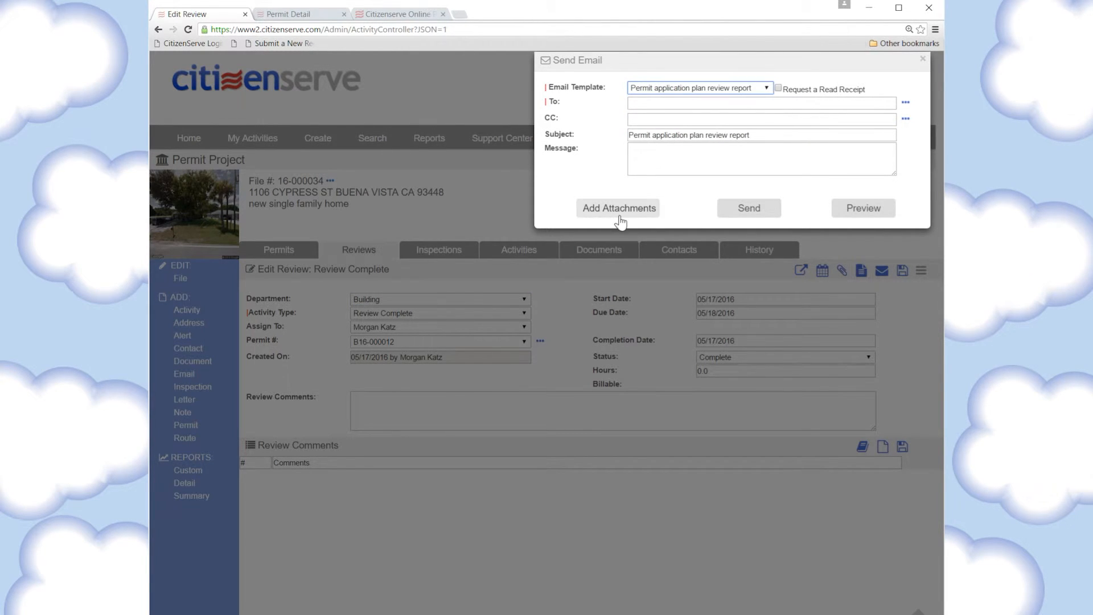
pyautogui.click(904, 105)
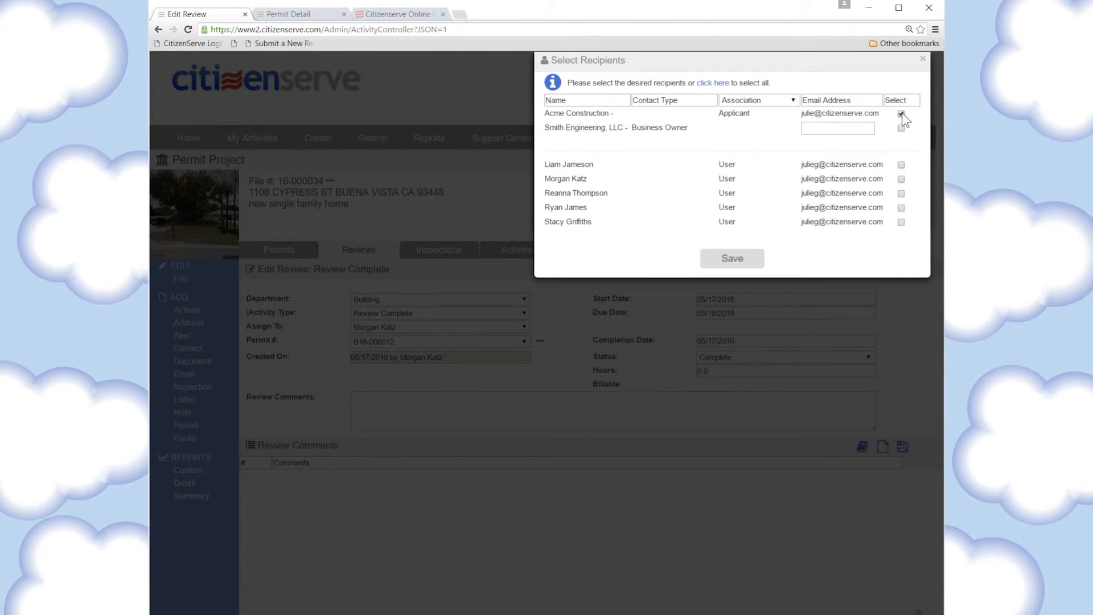
pyautogui.click(724, 256)
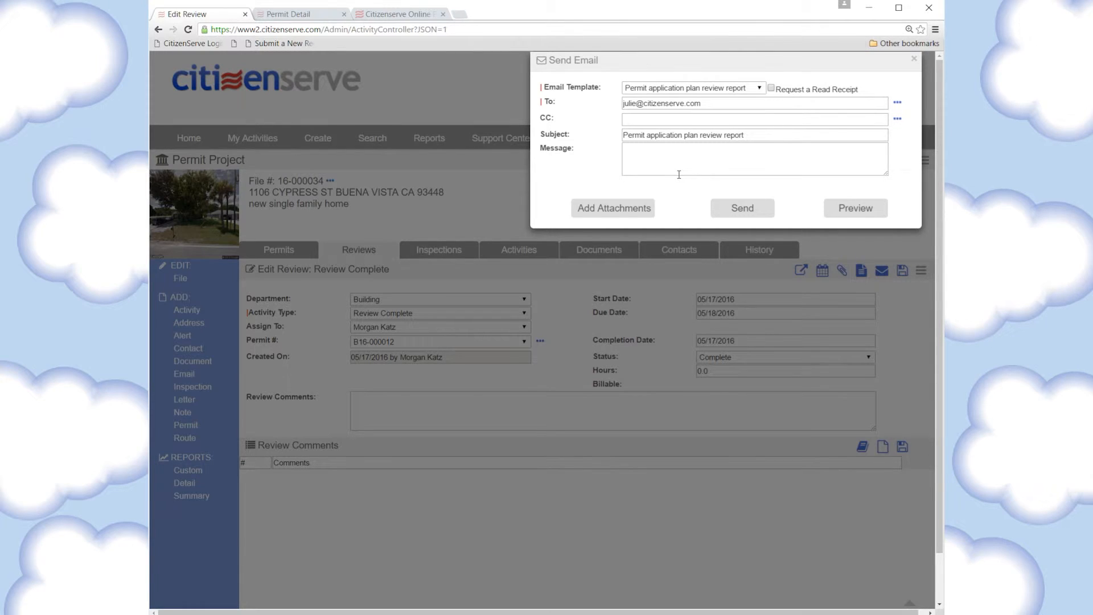
# Attach the traffic study, the System Email Notification document and the layout plan with all markups
pyautogui.click(618, 208)
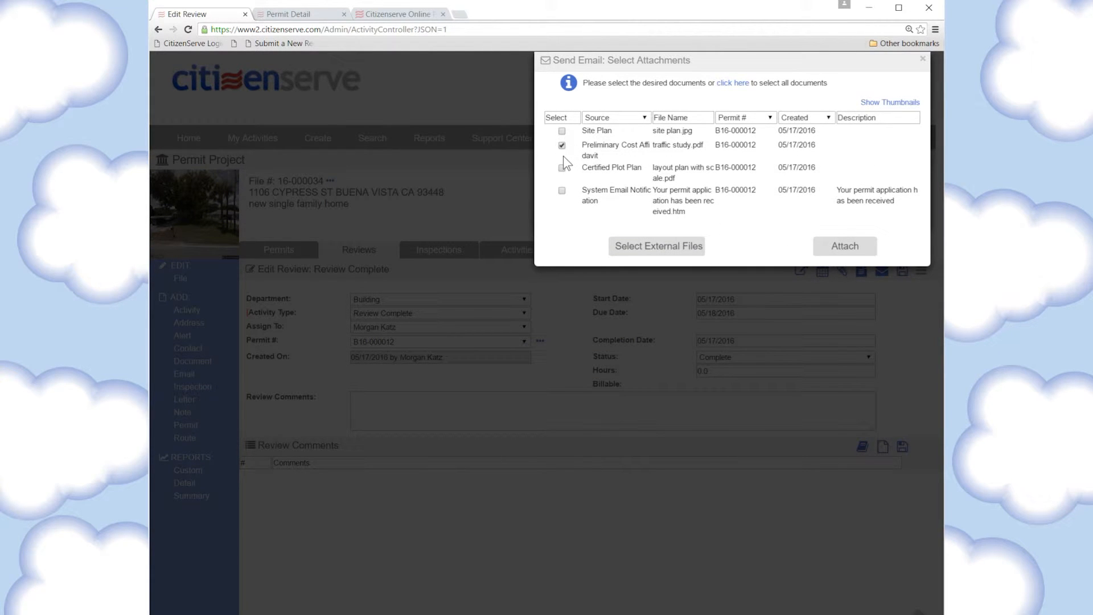
pyautogui.click(562, 192)
pyautogui.click(843, 251)
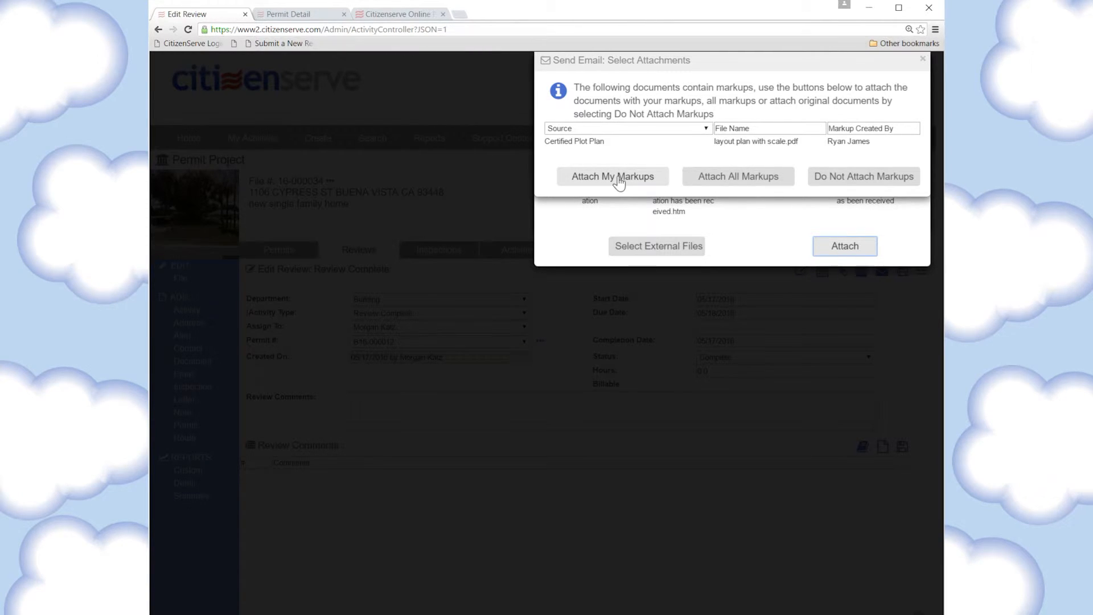
pyautogui.click(743, 181)
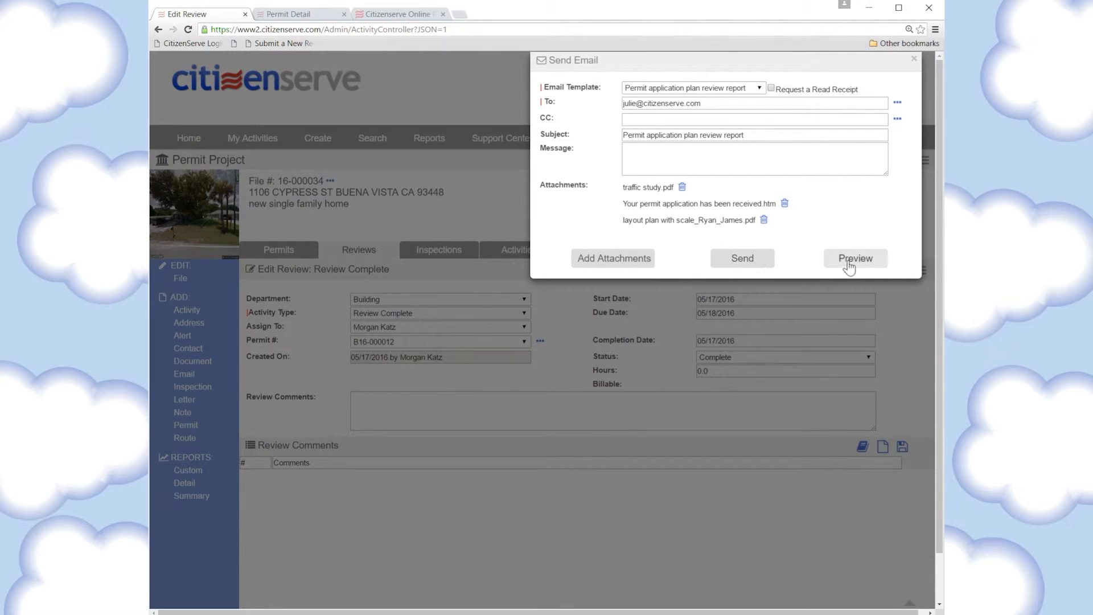
# Preview the Town of Buena Vista plan review report email, then send it to the applicant
pyautogui.click(867, 266)
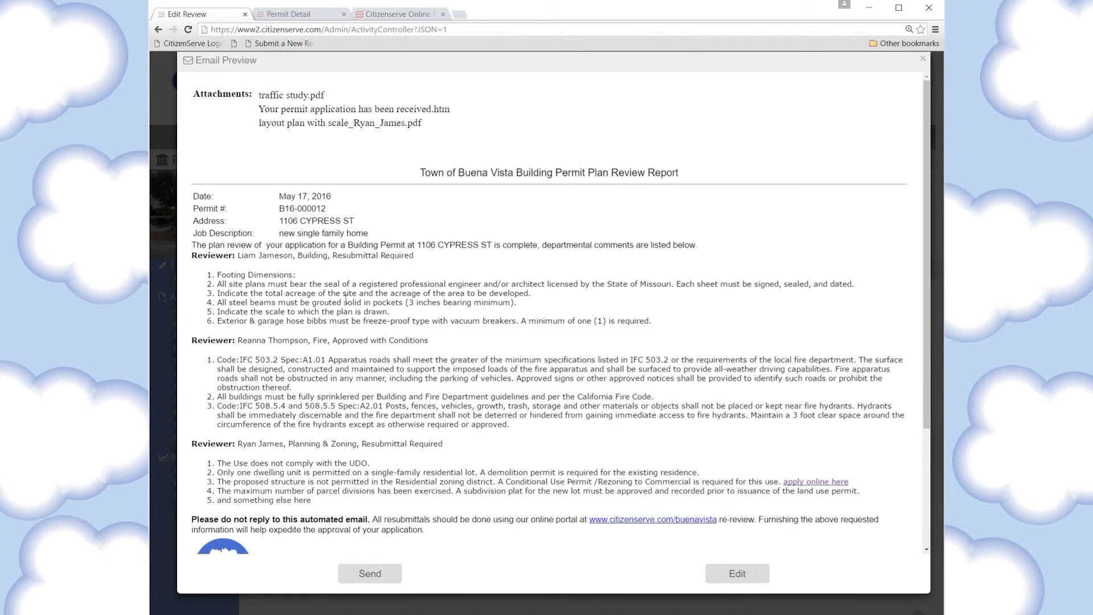
pyautogui.scroll(-2, 346, 298)
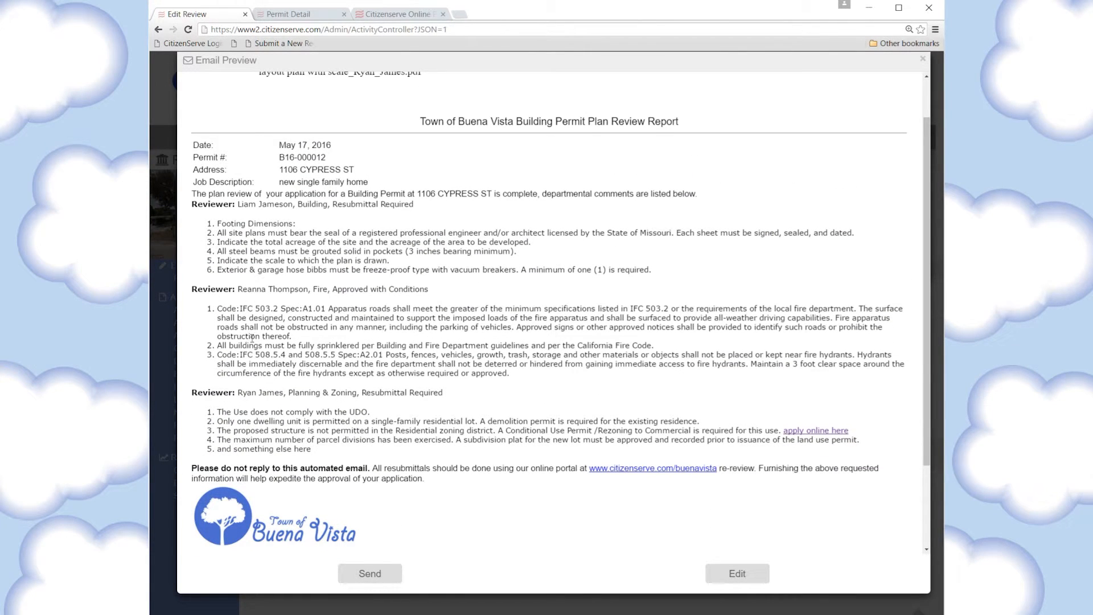
pyautogui.scroll(-2, 275, 387)
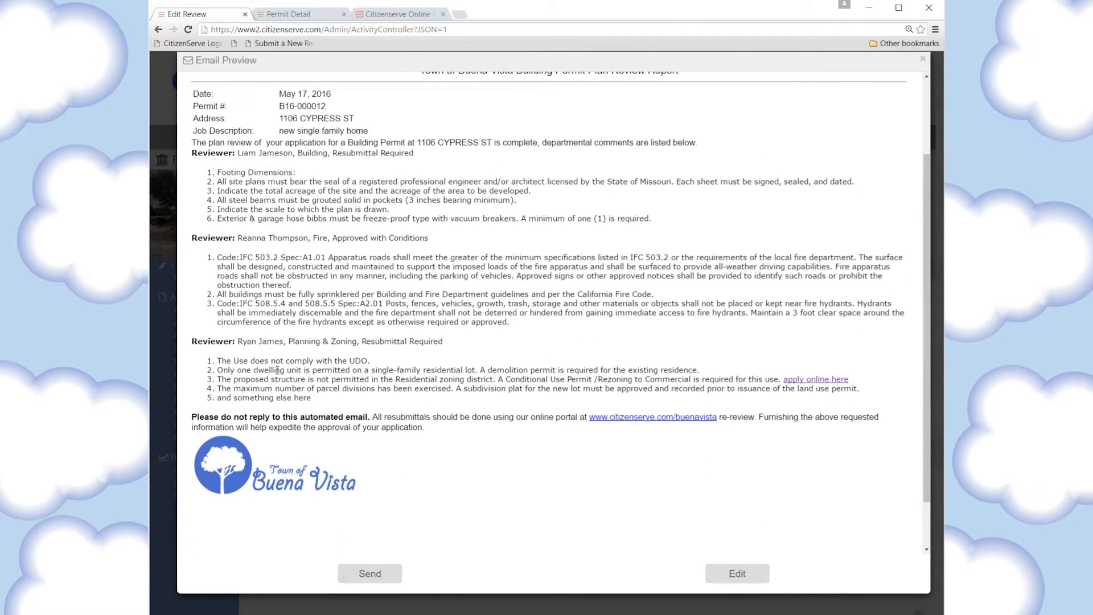
pyautogui.click(375, 575)
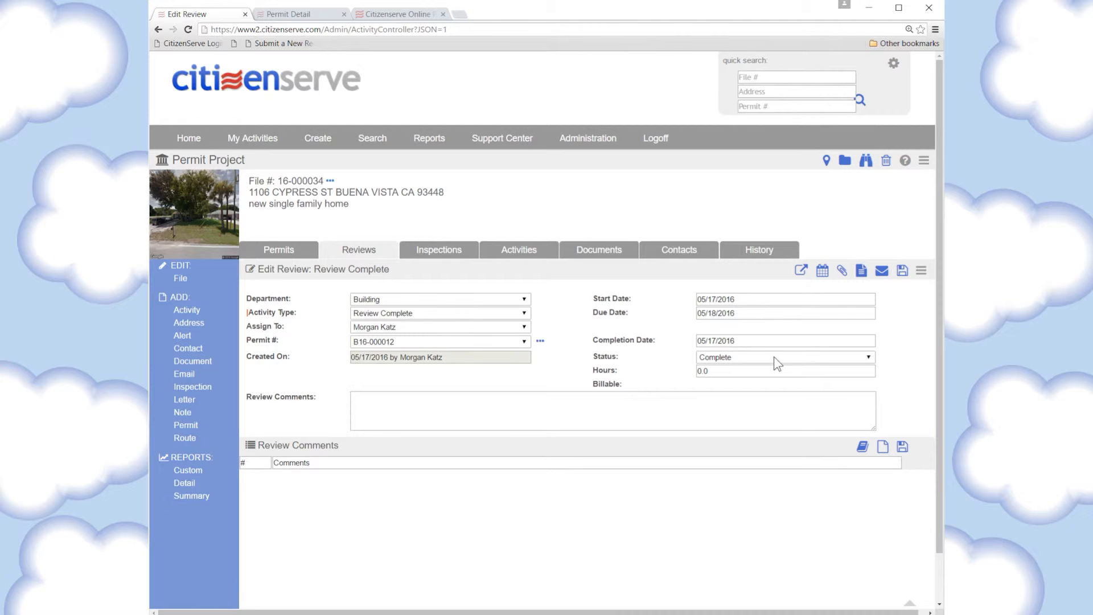
# View the sent Permit application plan review report.htm from the project's Documents list
pyautogui.click(874, 274)
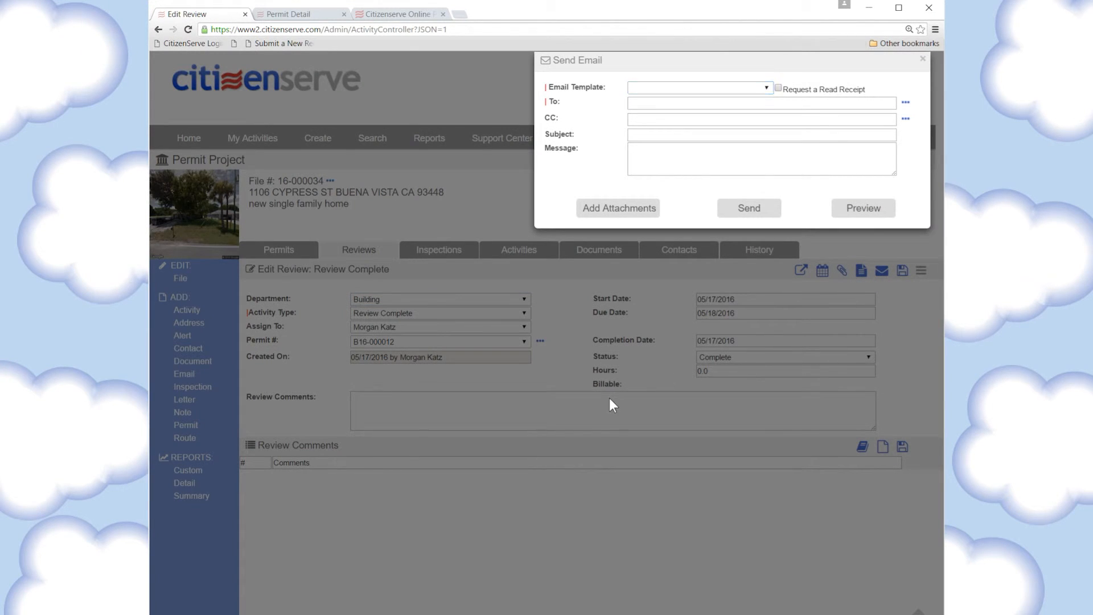
pyautogui.click(609, 397)
pyautogui.click(596, 251)
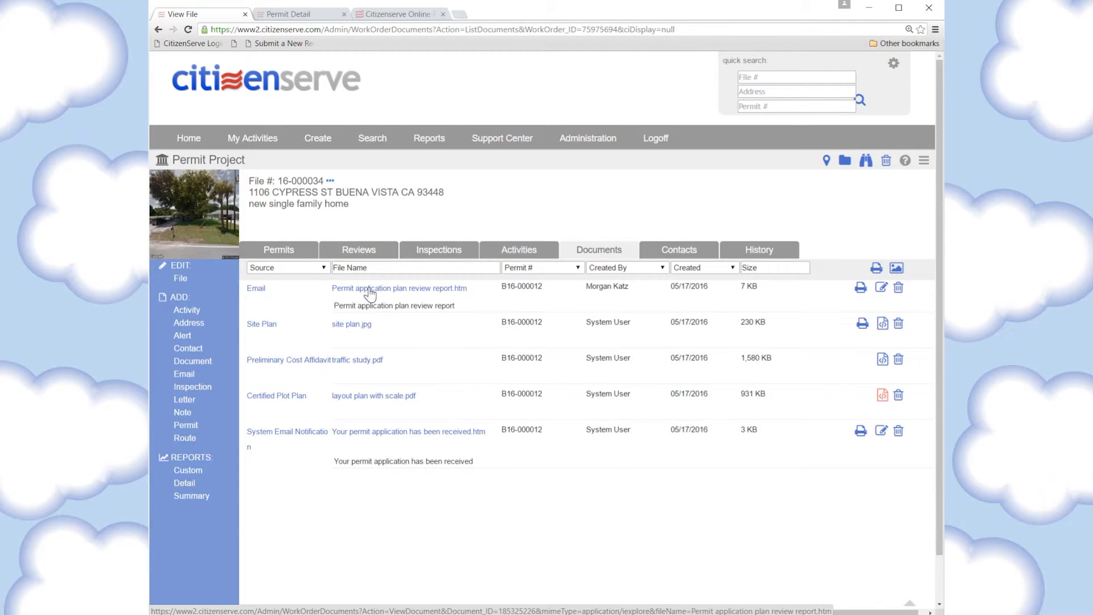
pyautogui.click(369, 289)
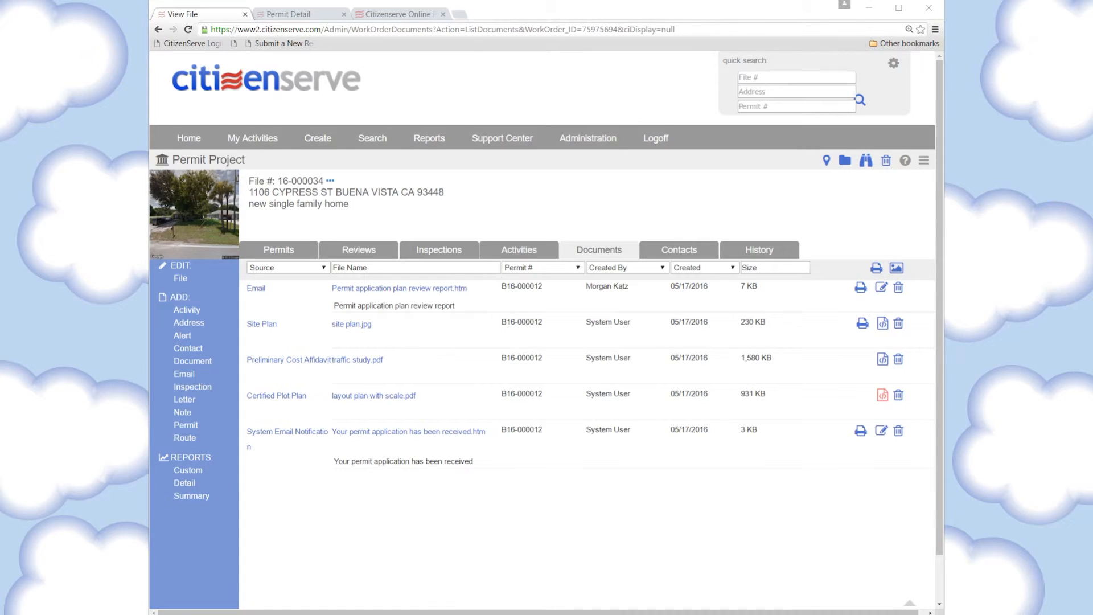
pyautogui.click(484, 539)
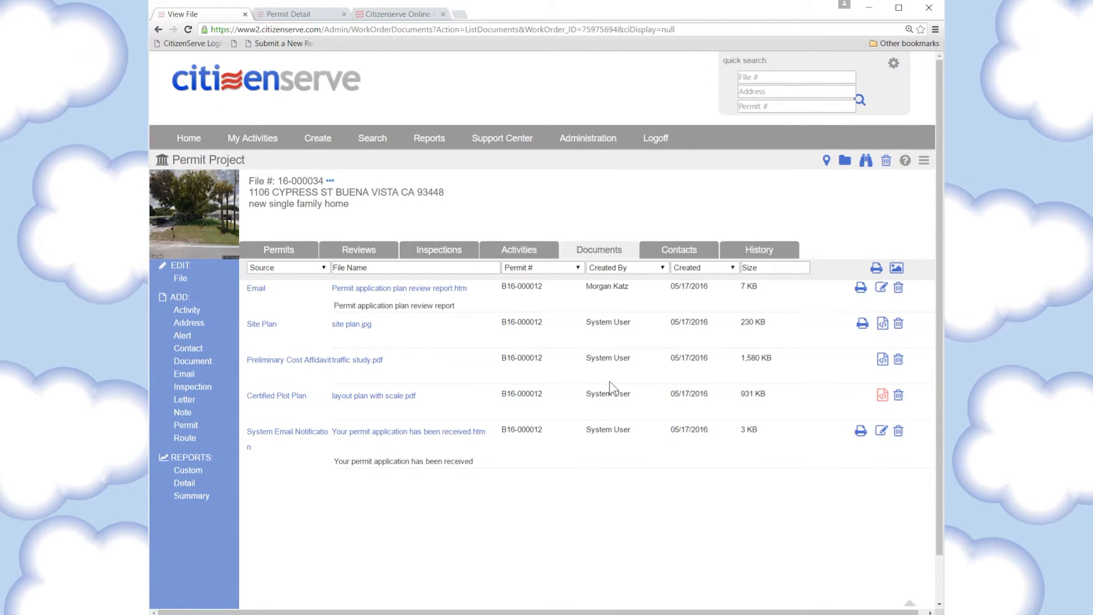
# Set permit B16-000012's status to Approved and save it
pyautogui.click(281, 253)
pyautogui.click(265, 288)
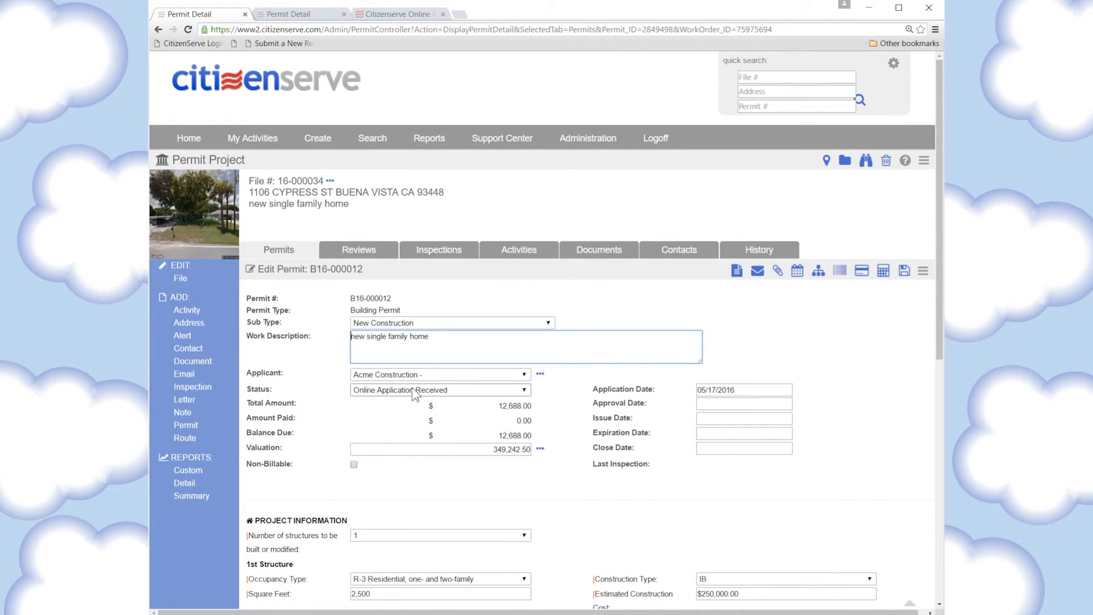
pyautogui.click(411, 389)
pyautogui.click(389, 415)
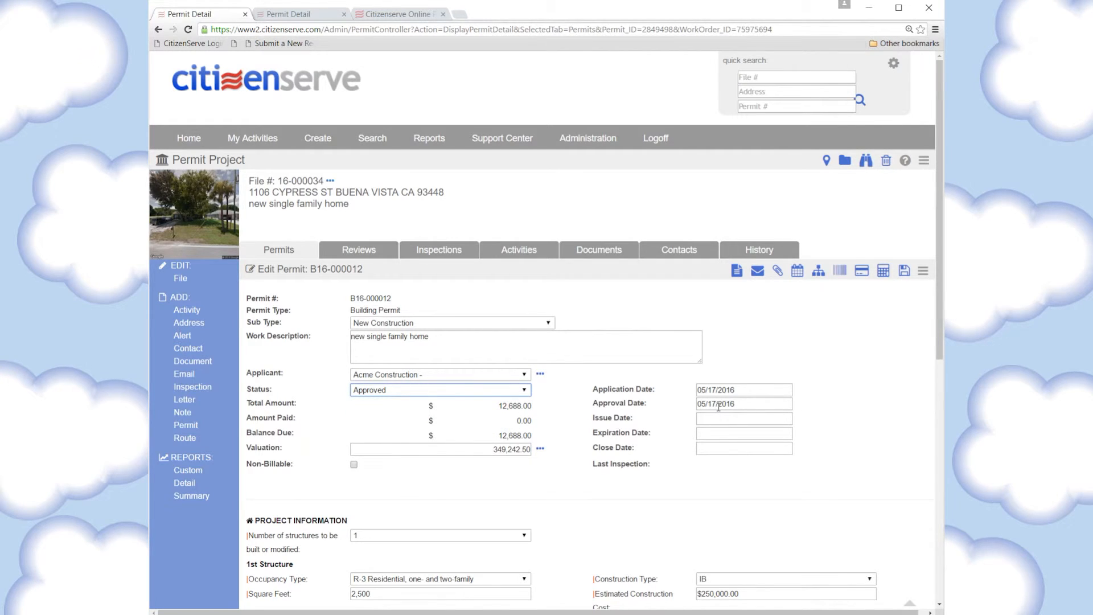
pyautogui.click(905, 271)
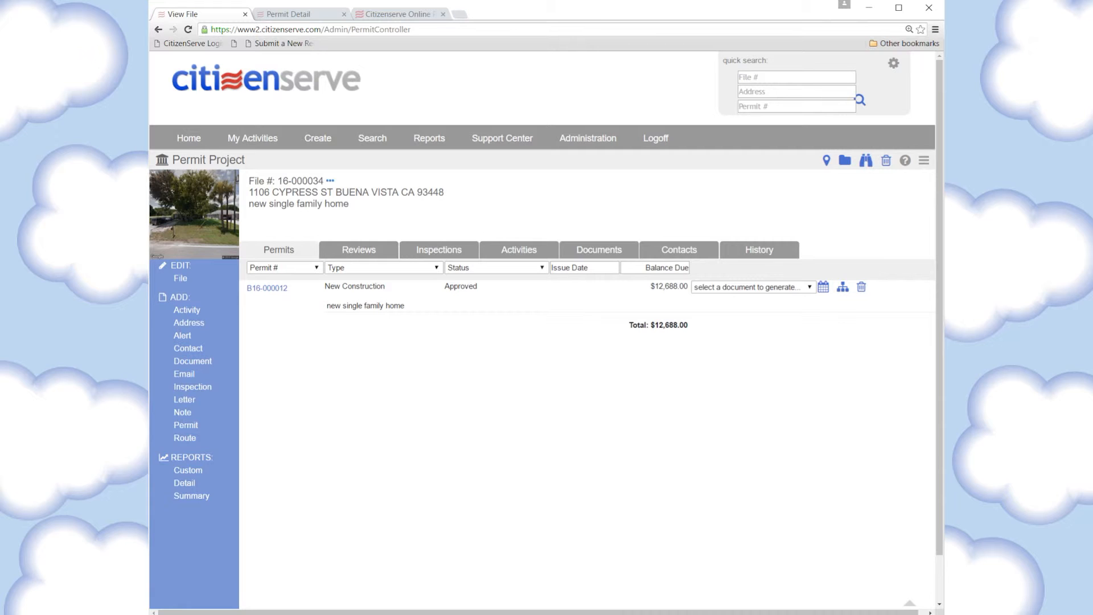
pyautogui.hotkey('alt', 'Tab')
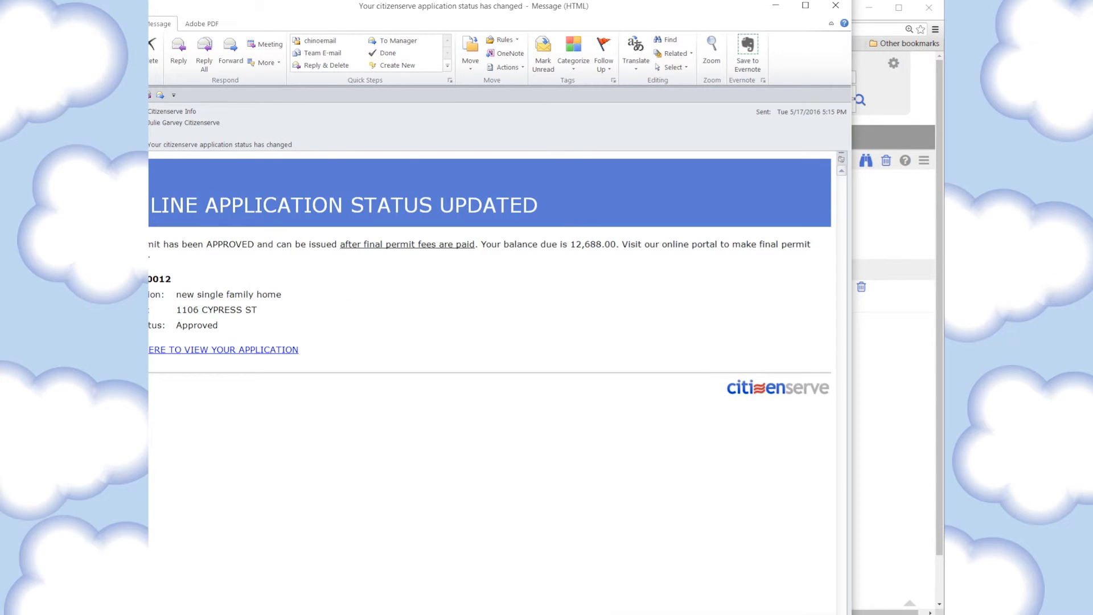
pyautogui.moveTo(322, 19); pyautogui.dragTo(377, 45)
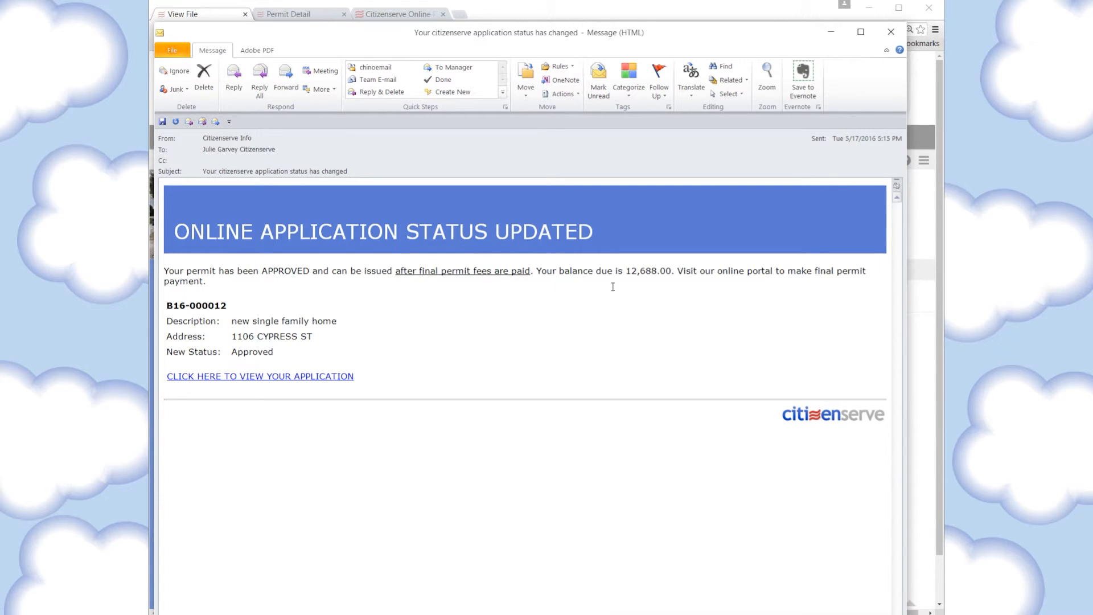
pyautogui.moveTo(627, 272); pyautogui.dragTo(671, 270)
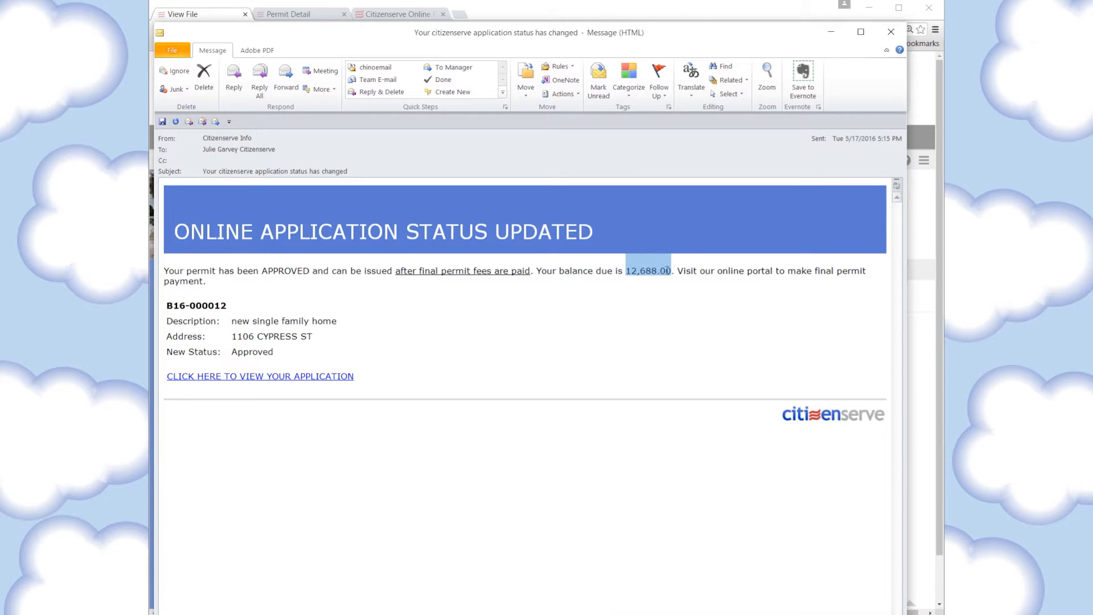
pyautogui.click(645, 316)
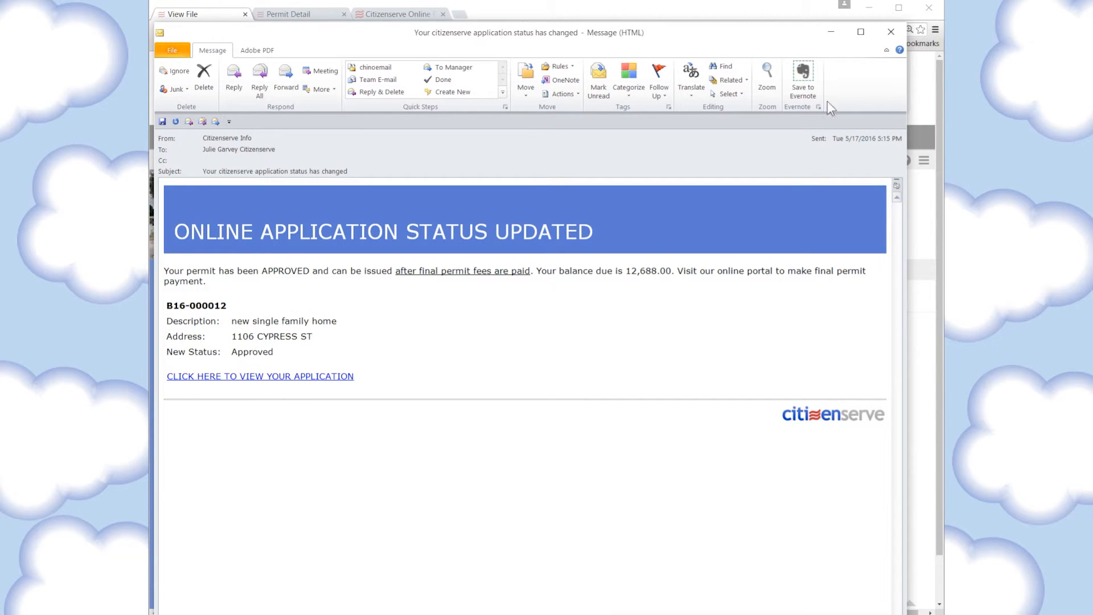
pyautogui.click(891, 32)
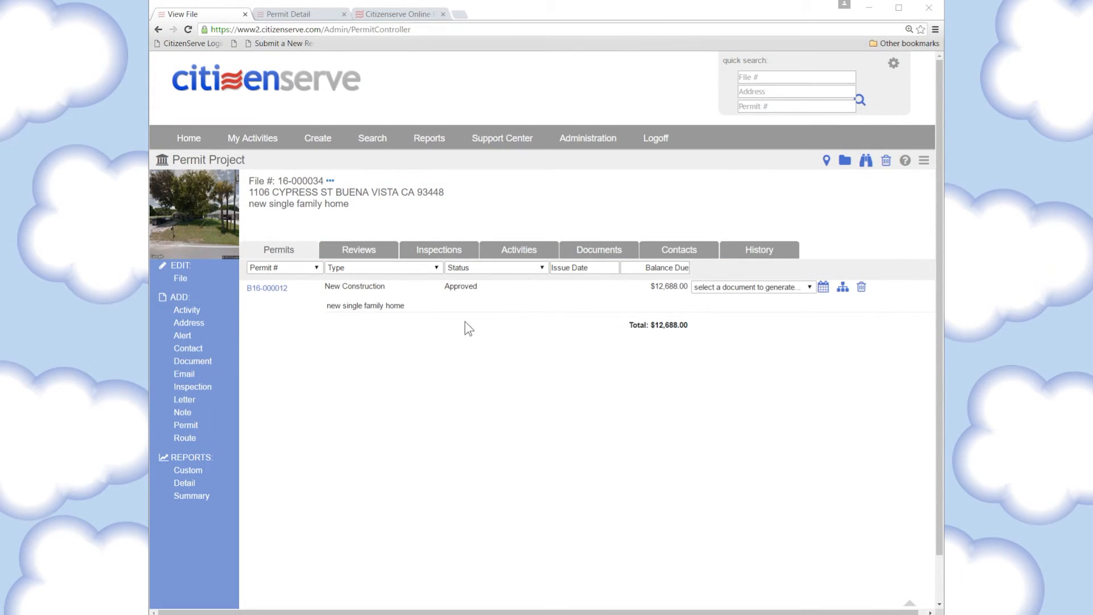
# Set permit B16-000012 to Issued, keeping issue date 05/17/2016 and expiration date 11/17/2016
pyautogui.click(280, 291)
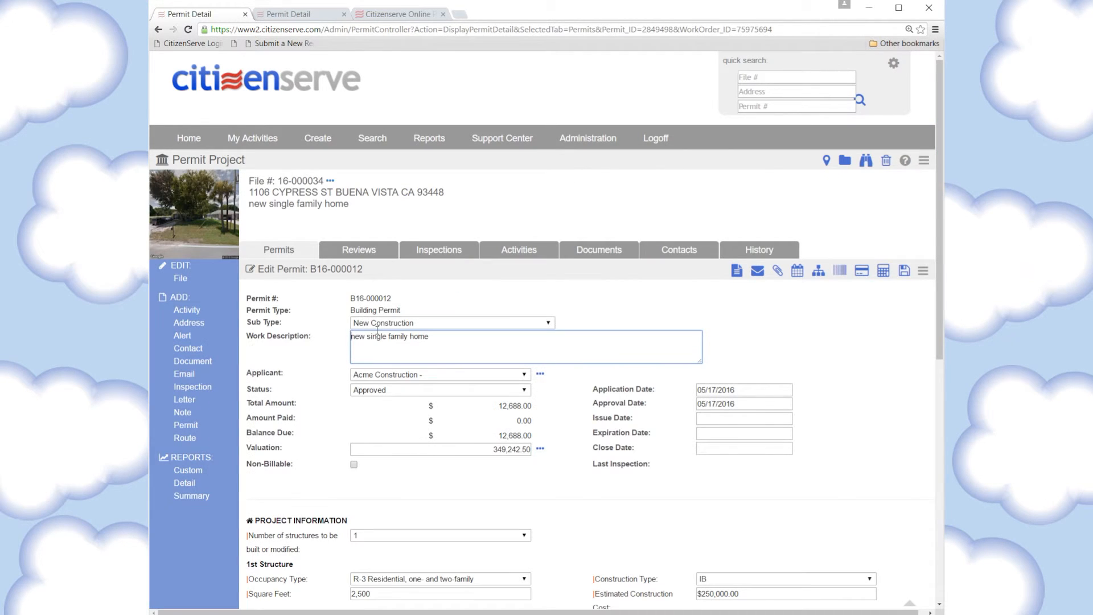
pyautogui.click(378, 391)
pyautogui.click(372, 431)
pyautogui.click(715, 412)
pyautogui.click(672, 427)
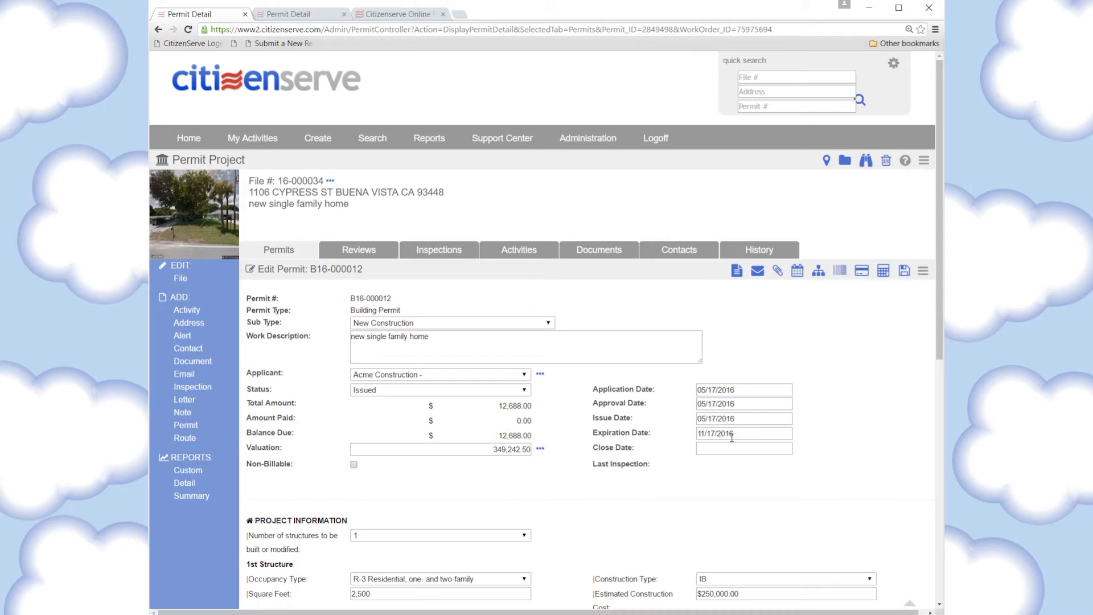
pyautogui.click(736, 273)
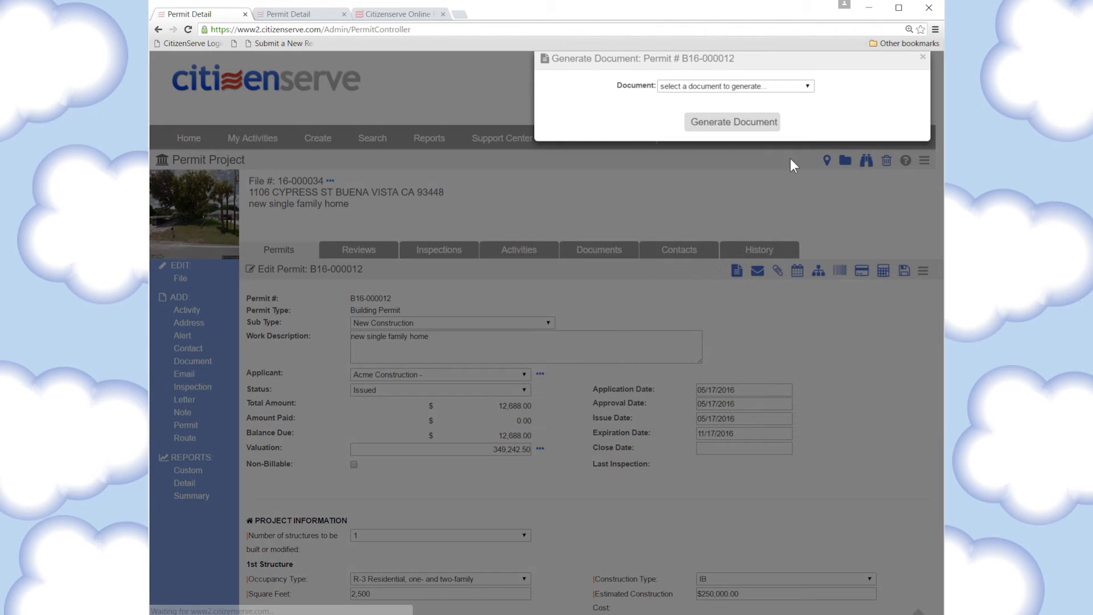
# Generate a Permit Card for B16-000012, save it to the file's documents, and switch to the citizen portal
pyautogui.click(763, 84)
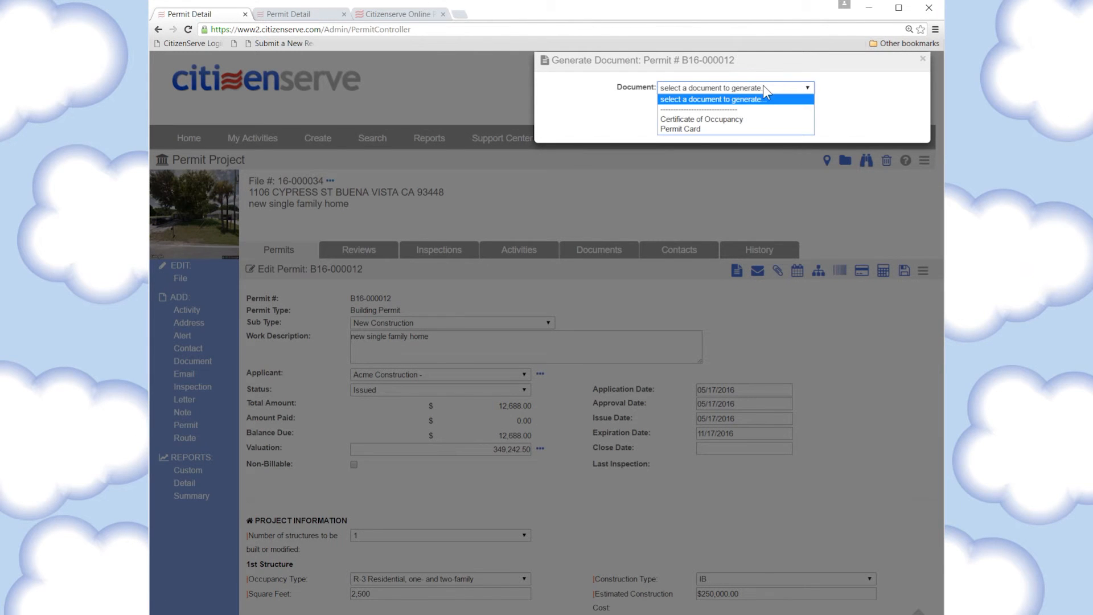
pyautogui.click(694, 131)
pyautogui.click(732, 122)
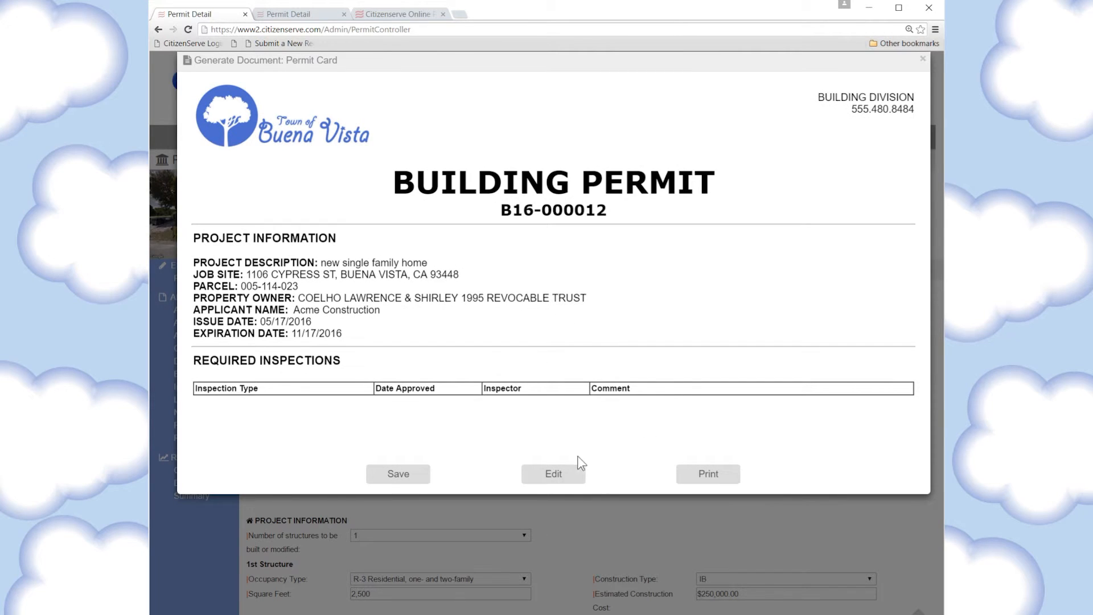
pyautogui.click(386, 478)
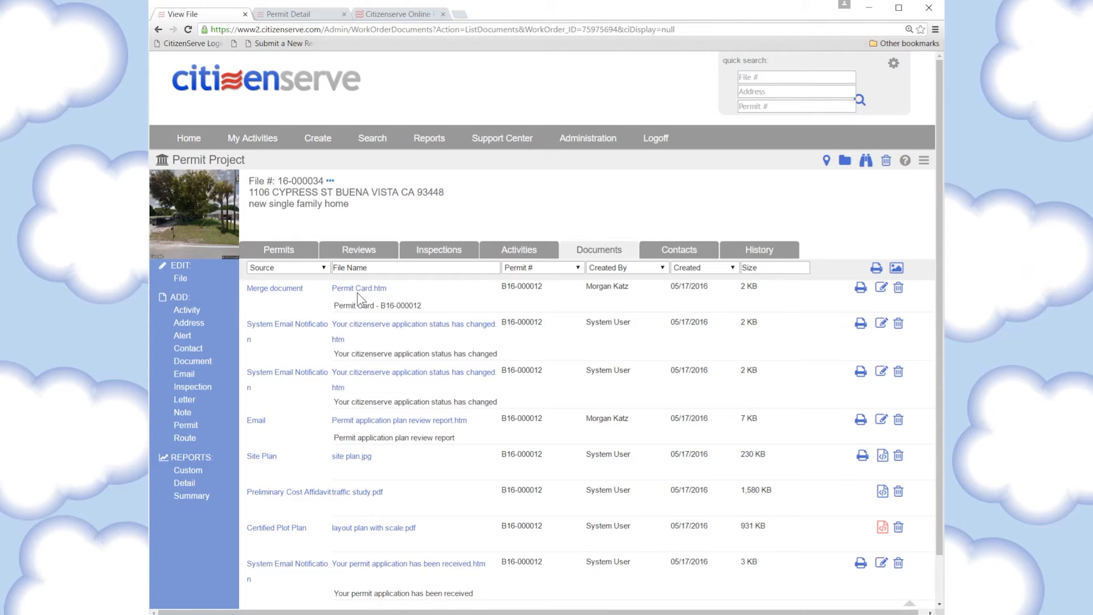
pyautogui.click(397, 16)
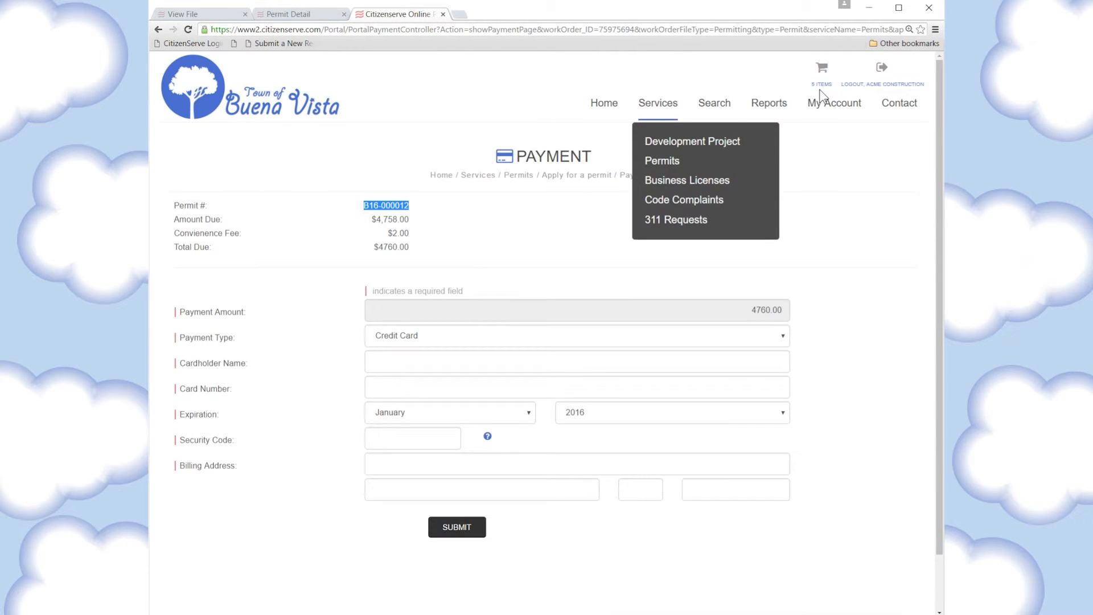
# Log in to the citizen portal and open the inspection request form for permit B16-000007
pyautogui.click(823, 109)
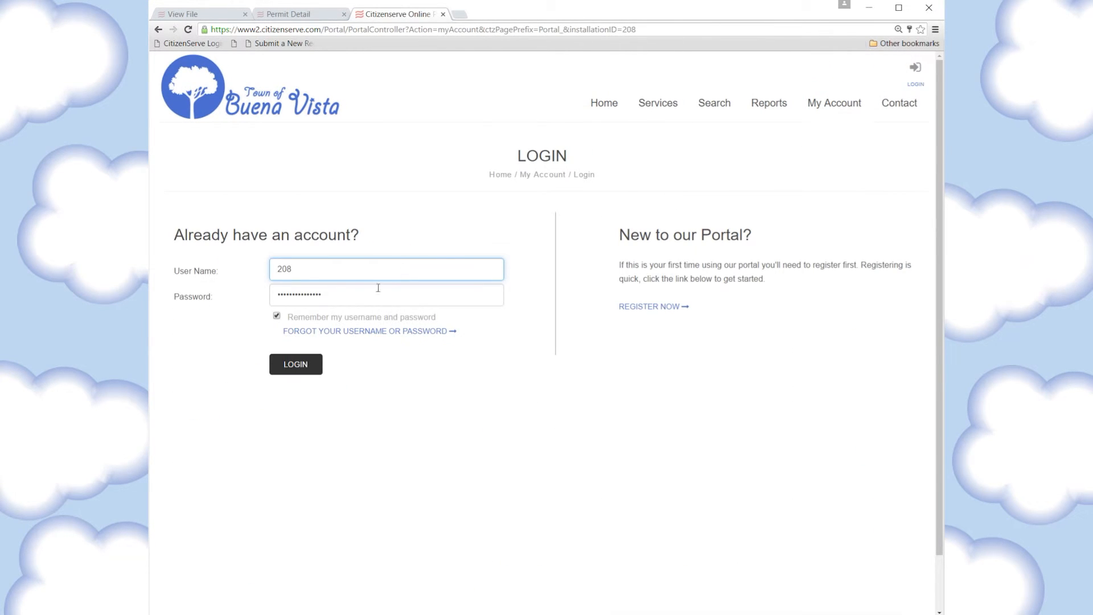
pyautogui.click(293, 364)
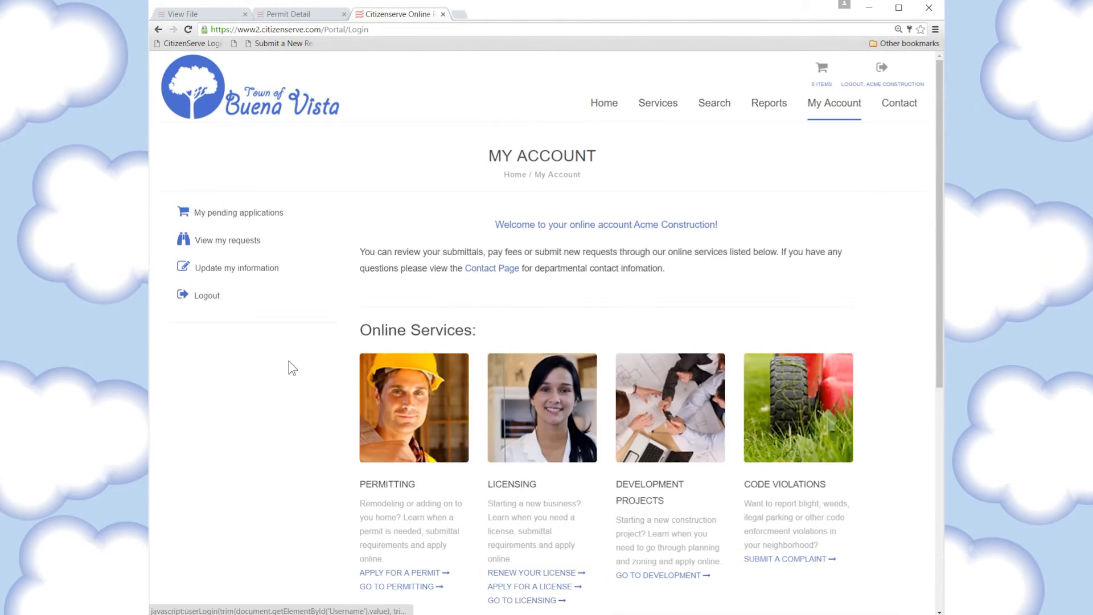
pyautogui.click(246, 249)
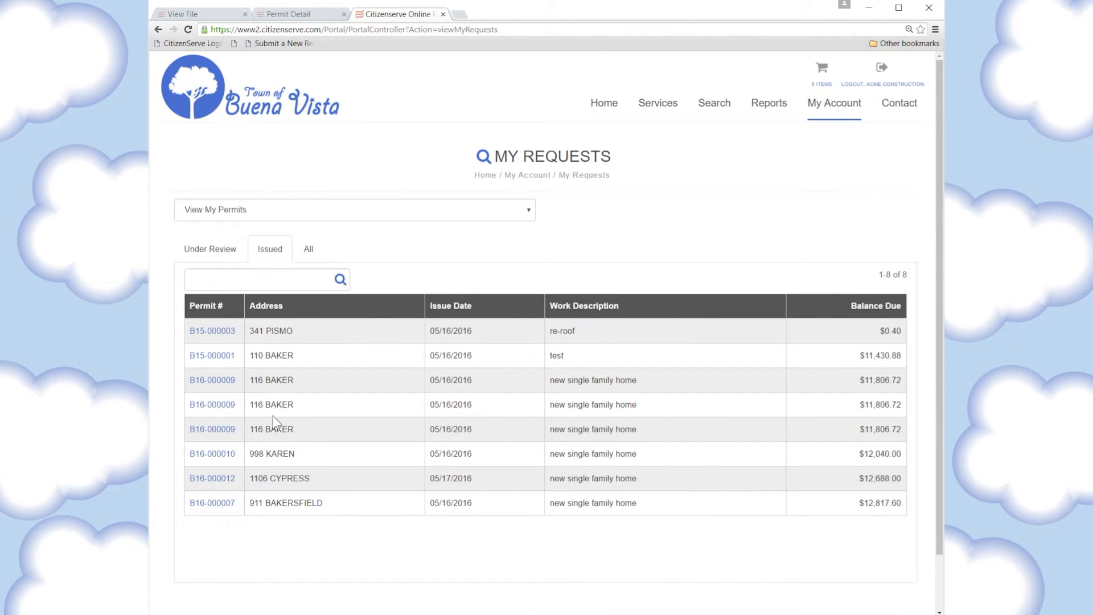
pyautogui.click(212, 504)
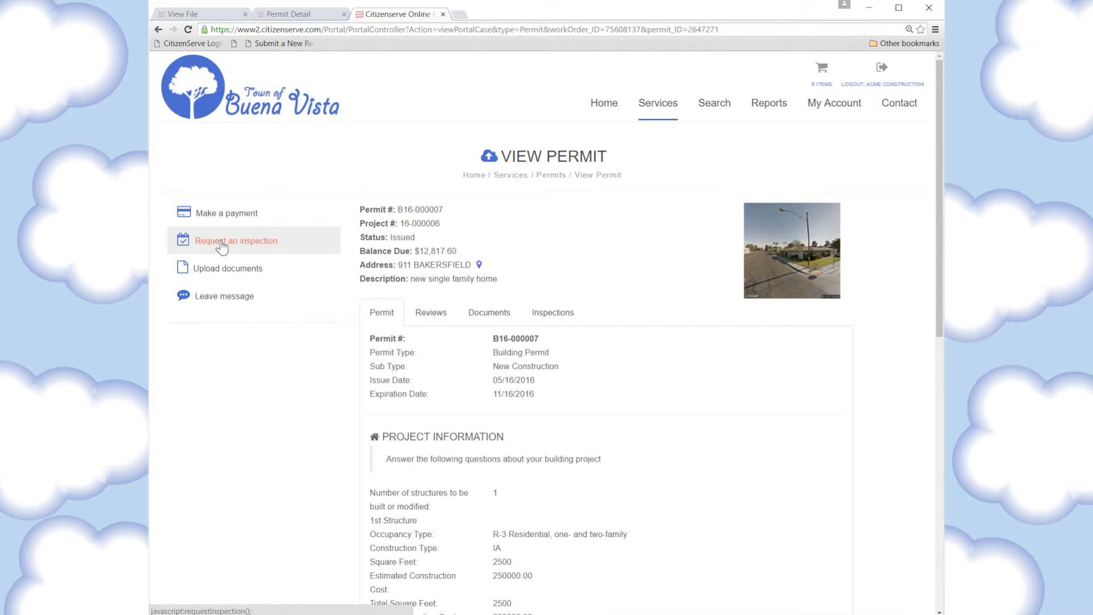
pyautogui.click(221, 246)
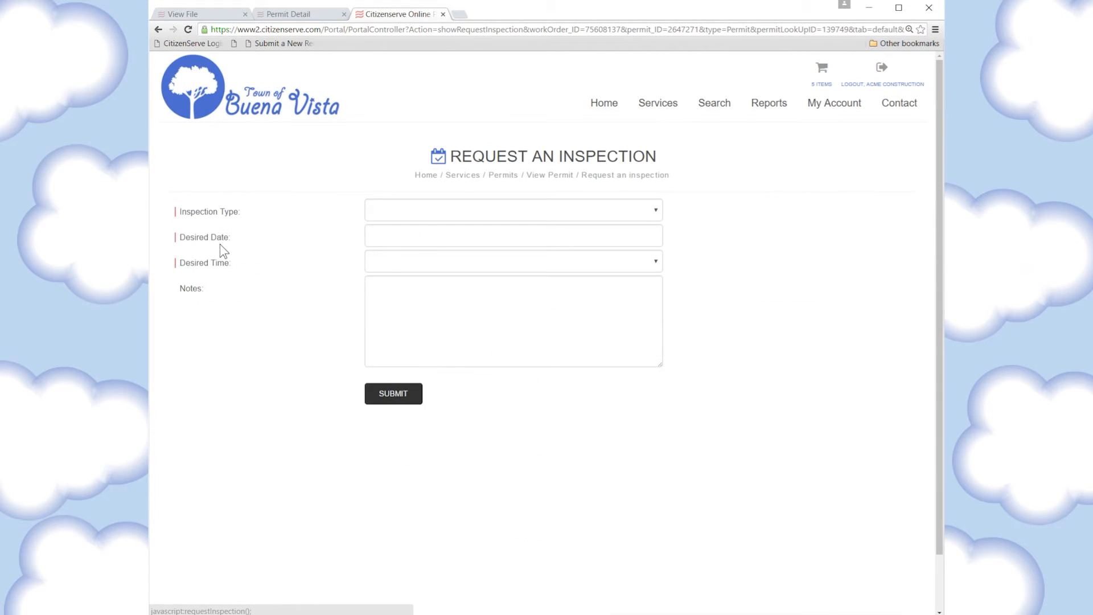
# Fill in a Footing inspection request for permit B16-000007 on 05/17/2016, PM
pyautogui.click(434, 209)
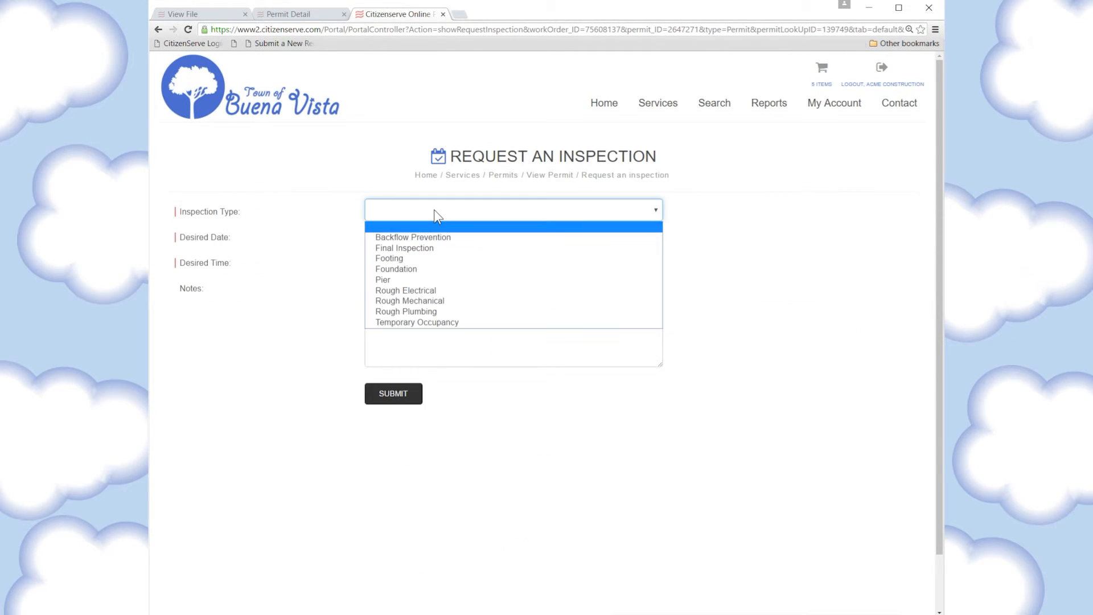
pyautogui.click(389, 260)
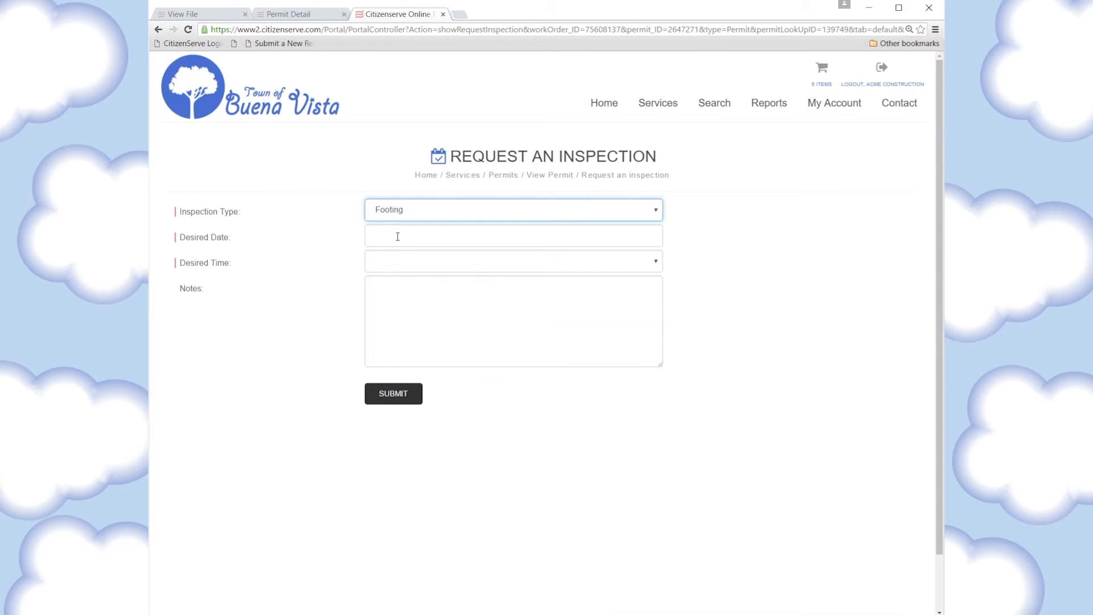
pyautogui.click(398, 236)
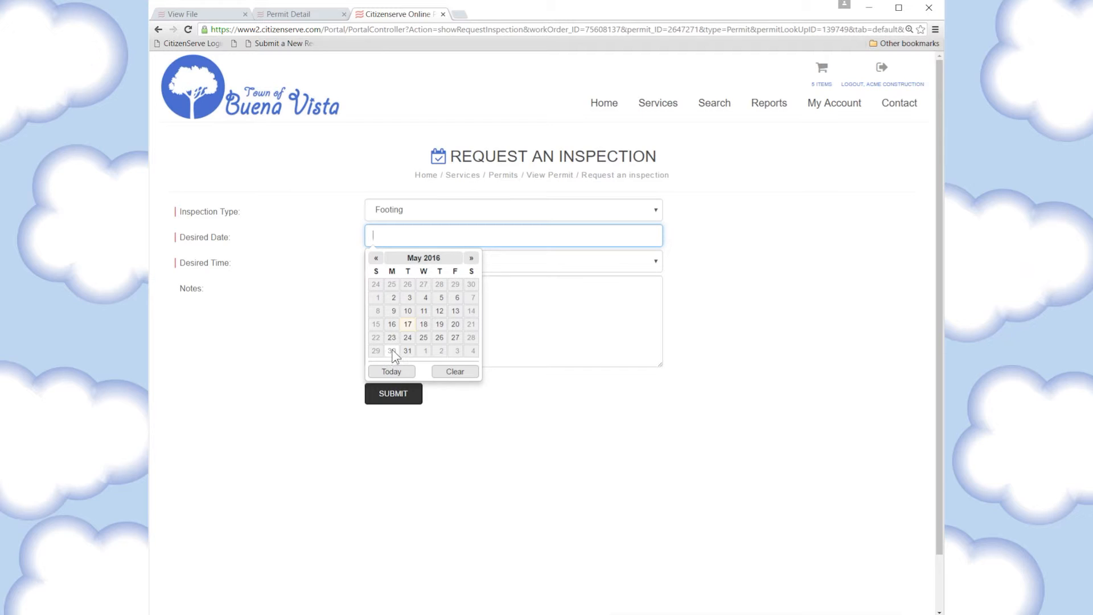
pyautogui.click(409, 326)
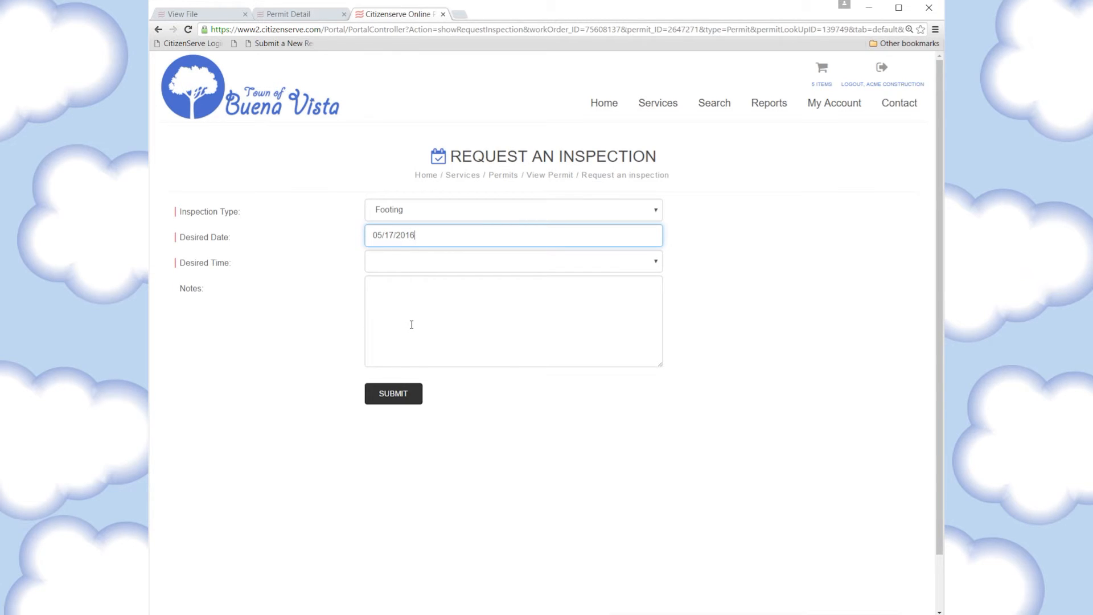
pyautogui.click(438, 262)
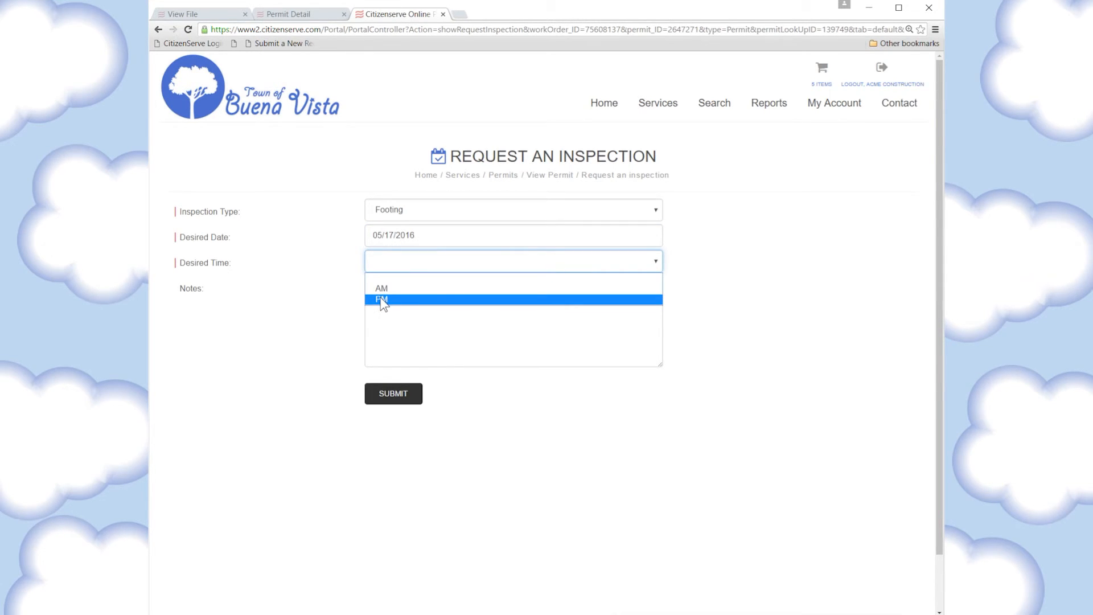
pyautogui.click(381, 300)
# Submit the request and confirm it is listed as Online Inspection Requested
pyautogui.click(393, 395)
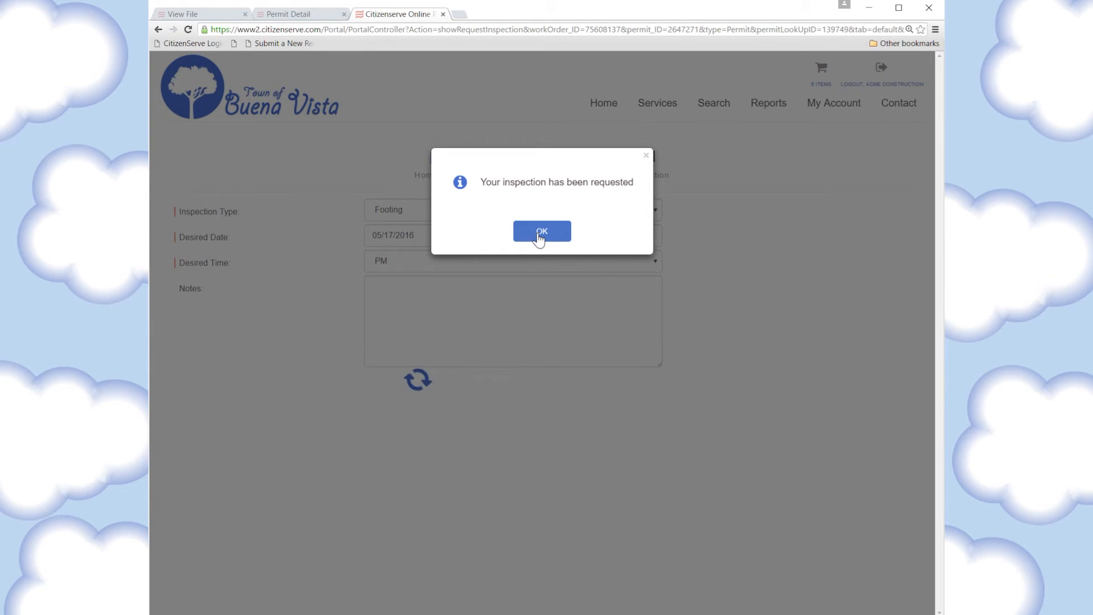
pyautogui.click(539, 232)
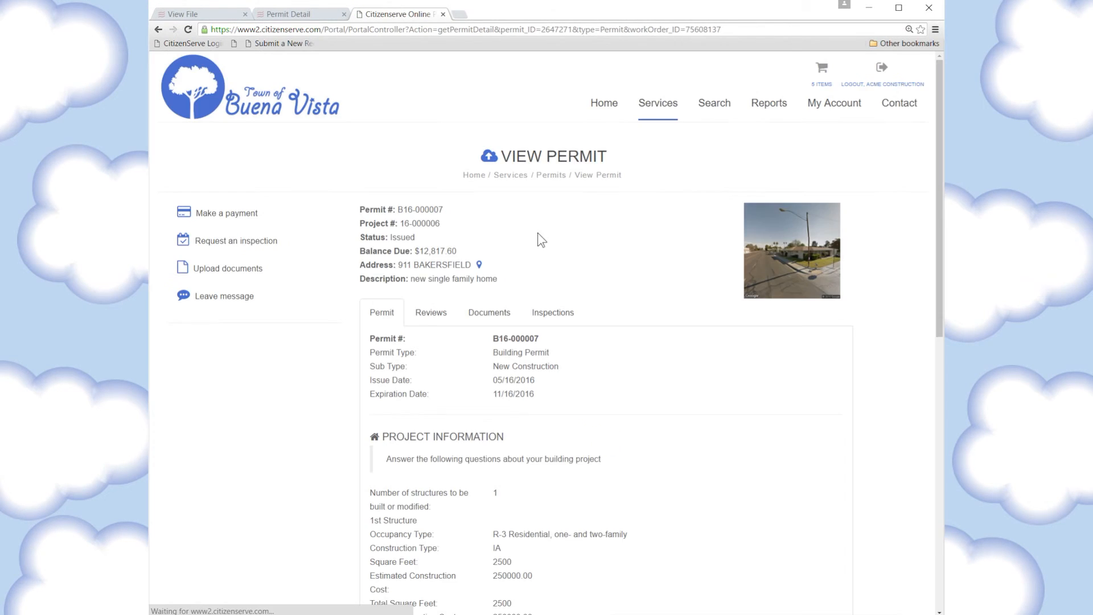
pyautogui.click(543, 313)
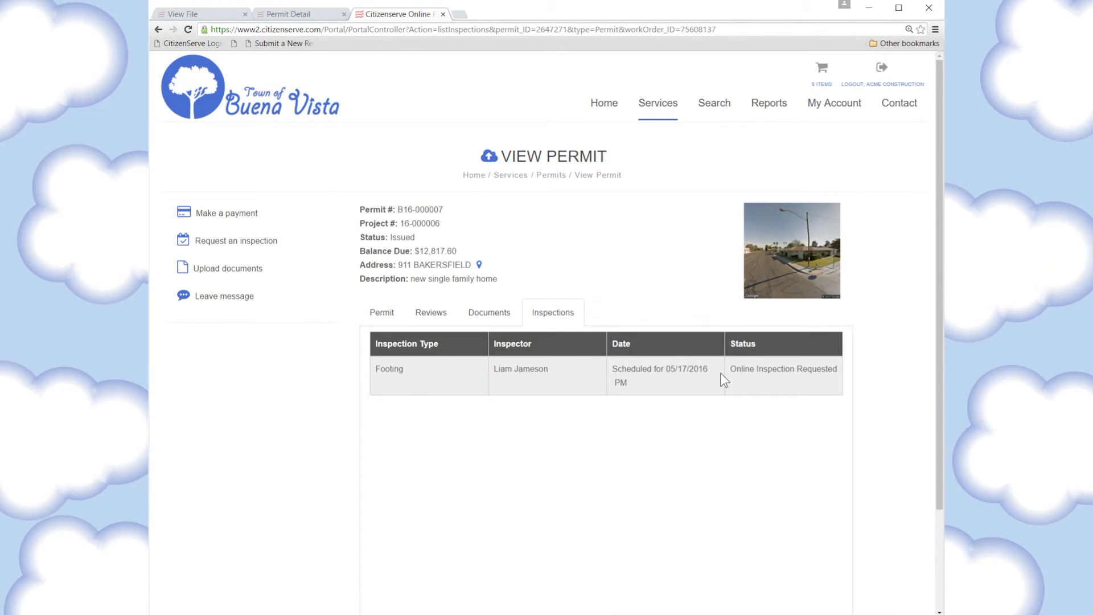
# Log off the staff account and sign back in with the staff username
pyautogui.click(200, 13)
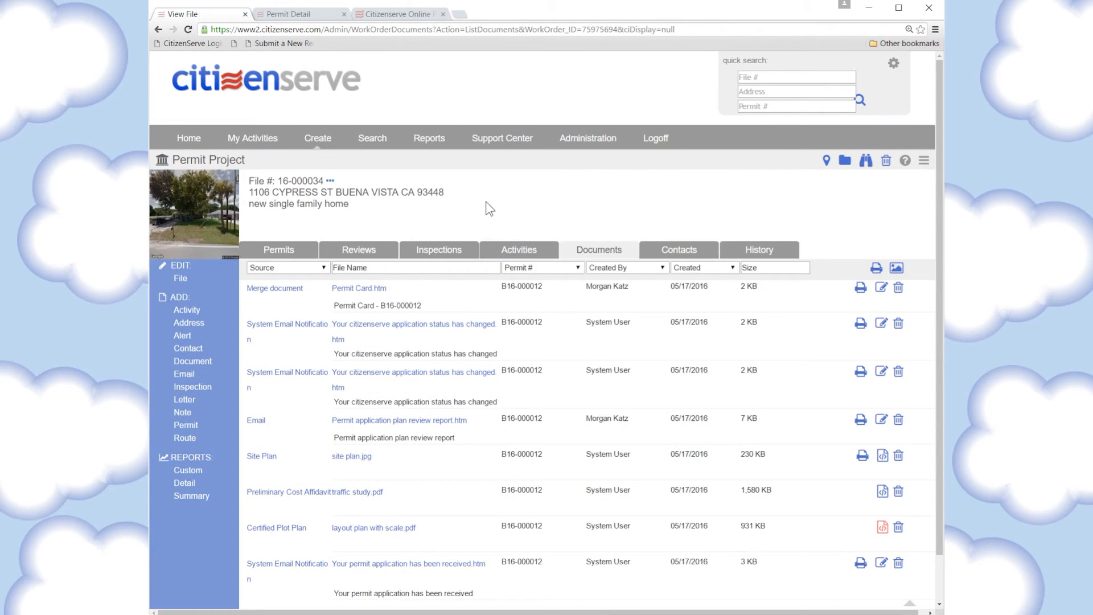
pyautogui.click(659, 146)
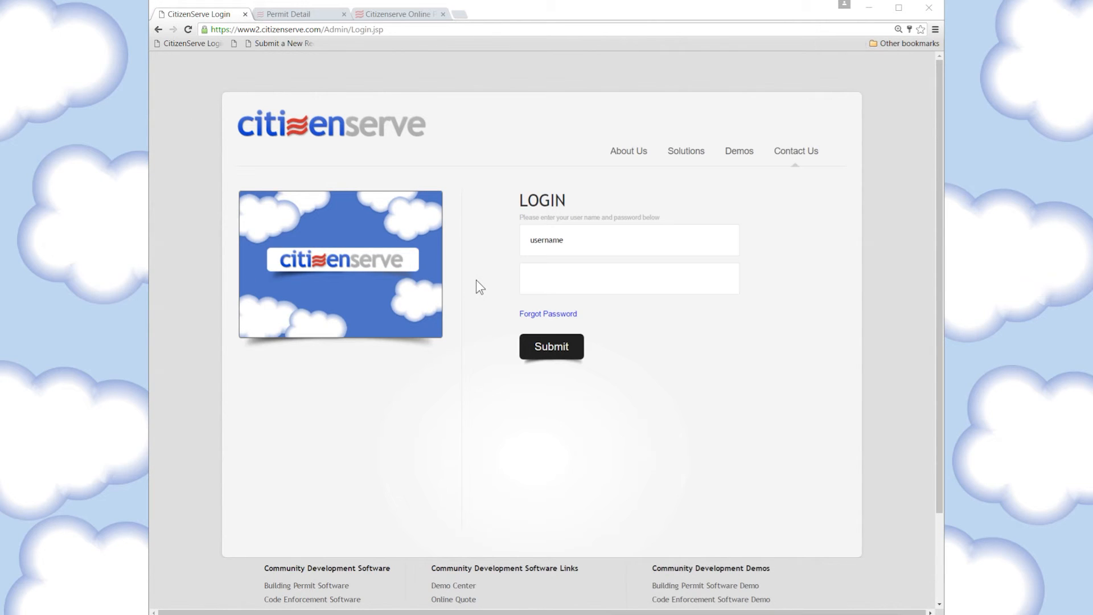
pyautogui.click(590, 235)
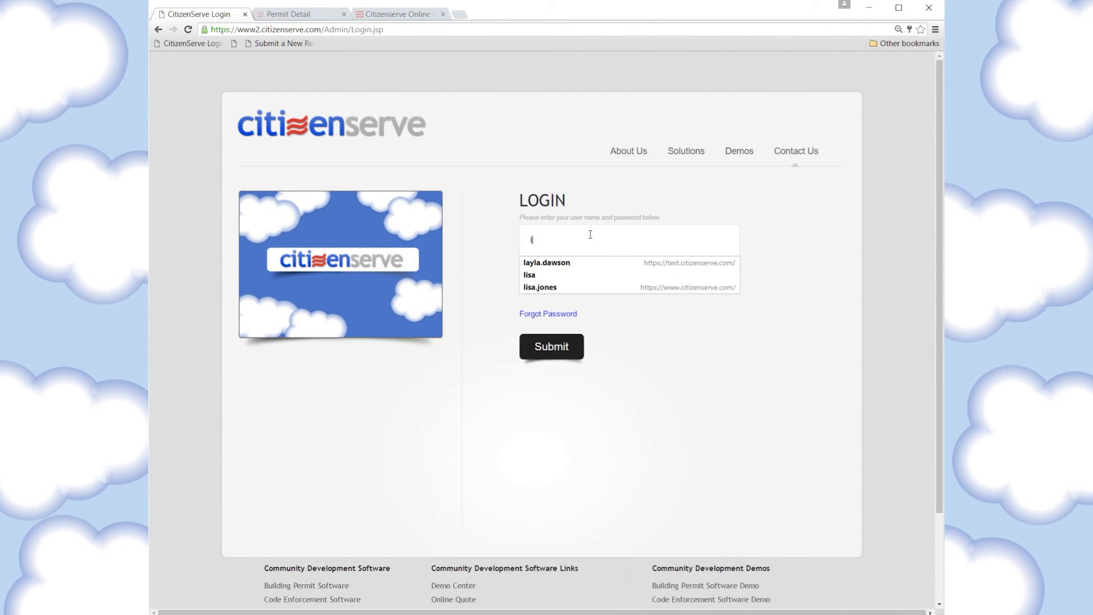
pyautogui.press('Return')
pyautogui.press('Return')
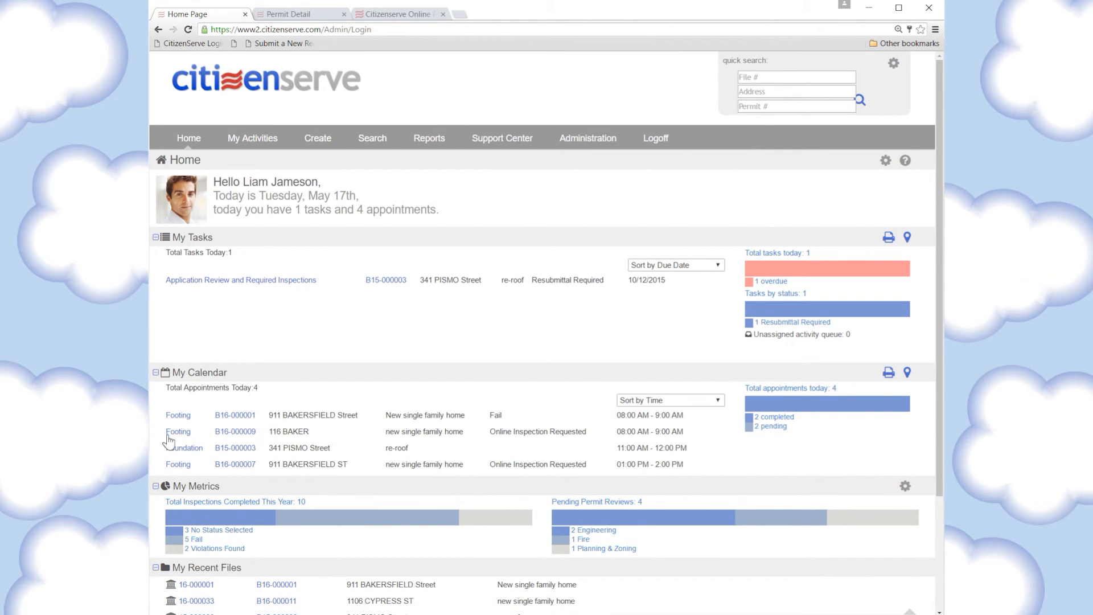
pyautogui.click(907, 373)
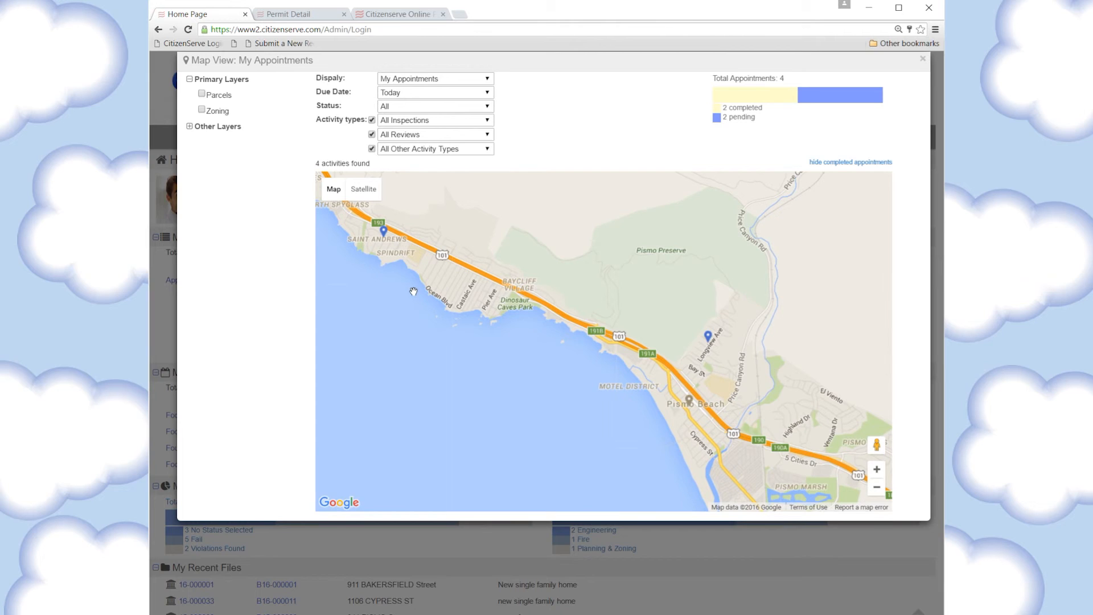
pyautogui.click(384, 238)
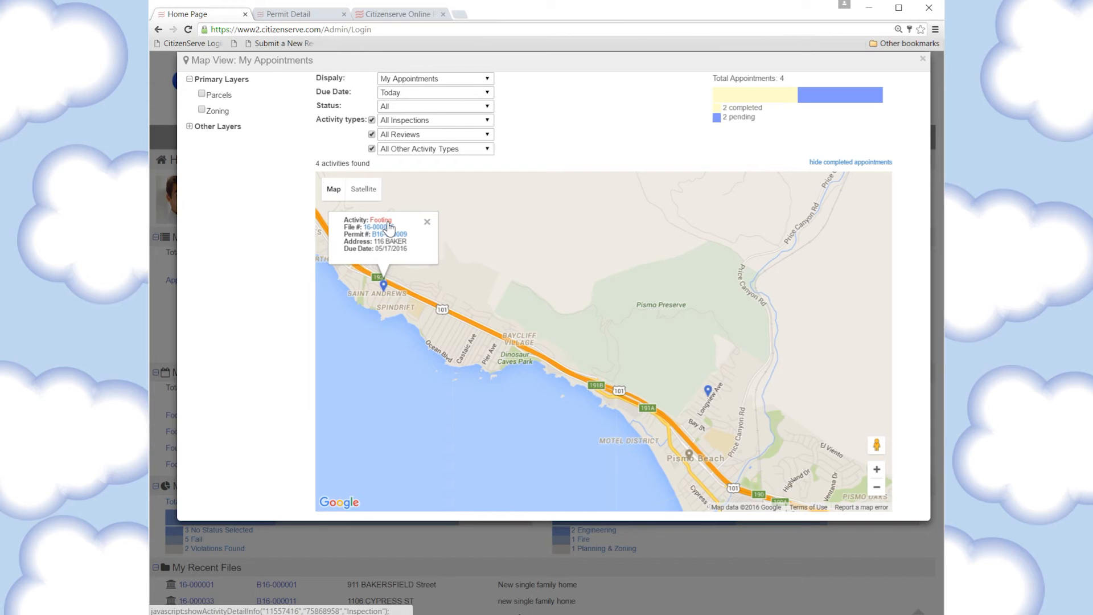
pyautogui.click(389, 223)
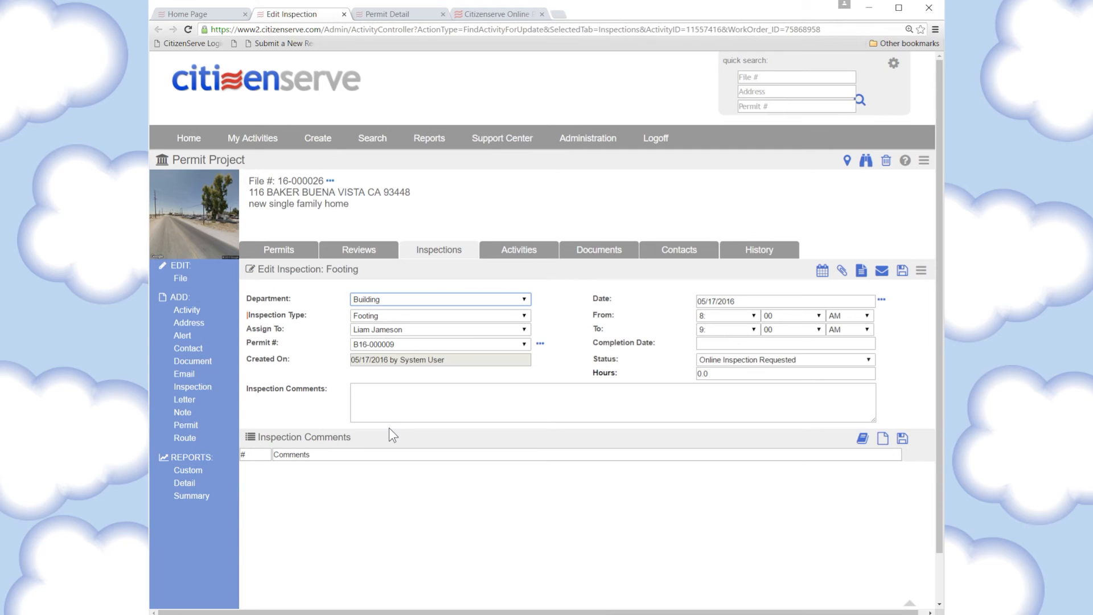
# Add the Footing comments Check permit, Excavations and Footings shall be so designed, then save
pyautogui.click(862, 440)
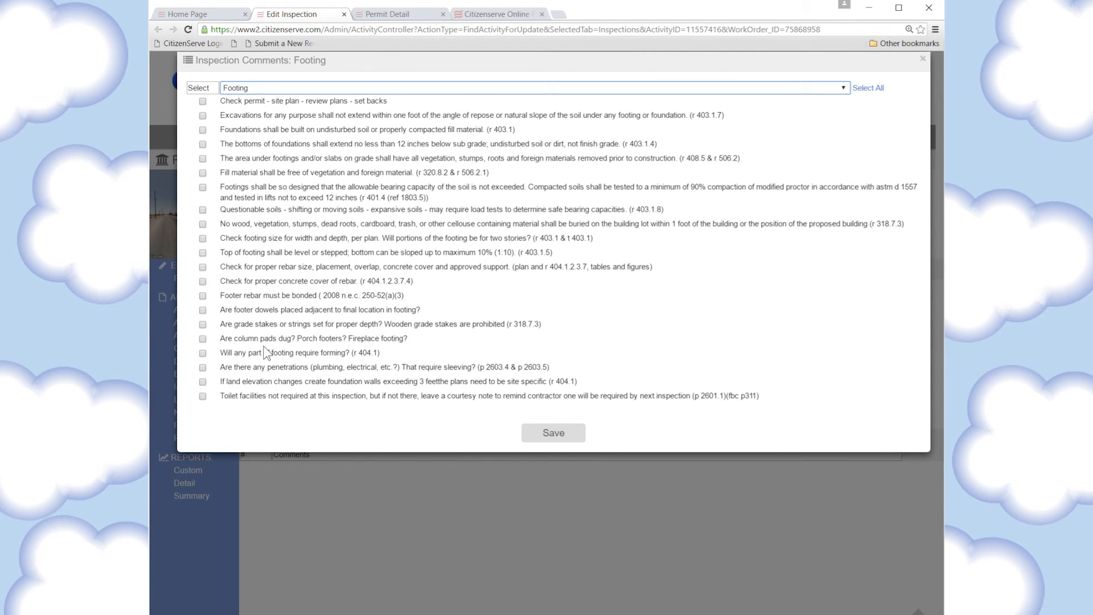
pyautogui.click(279, 90)
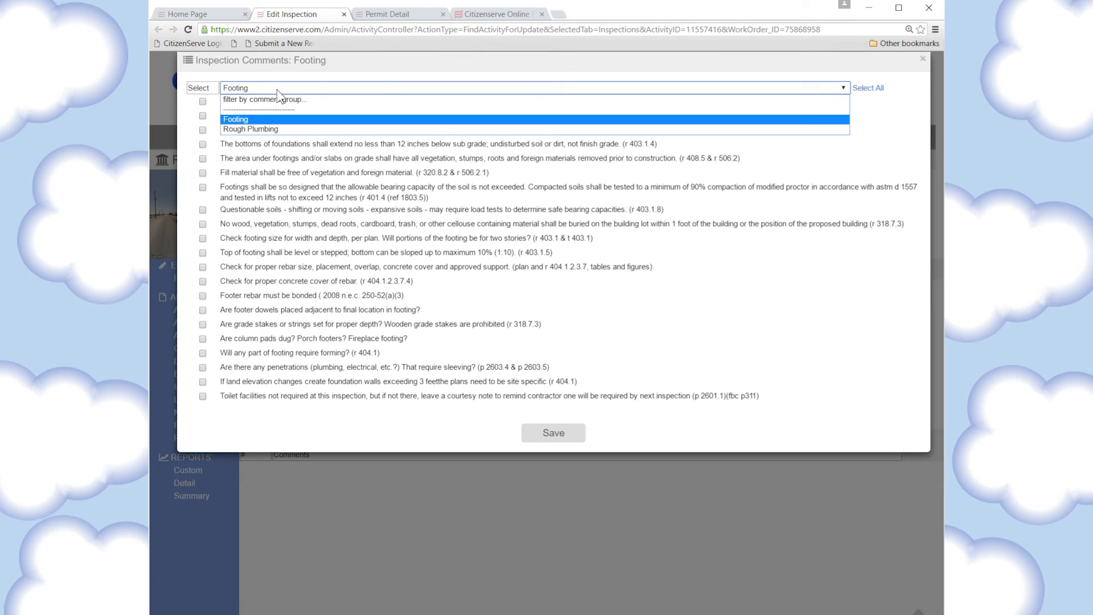
pyautogui.click(259, 128)
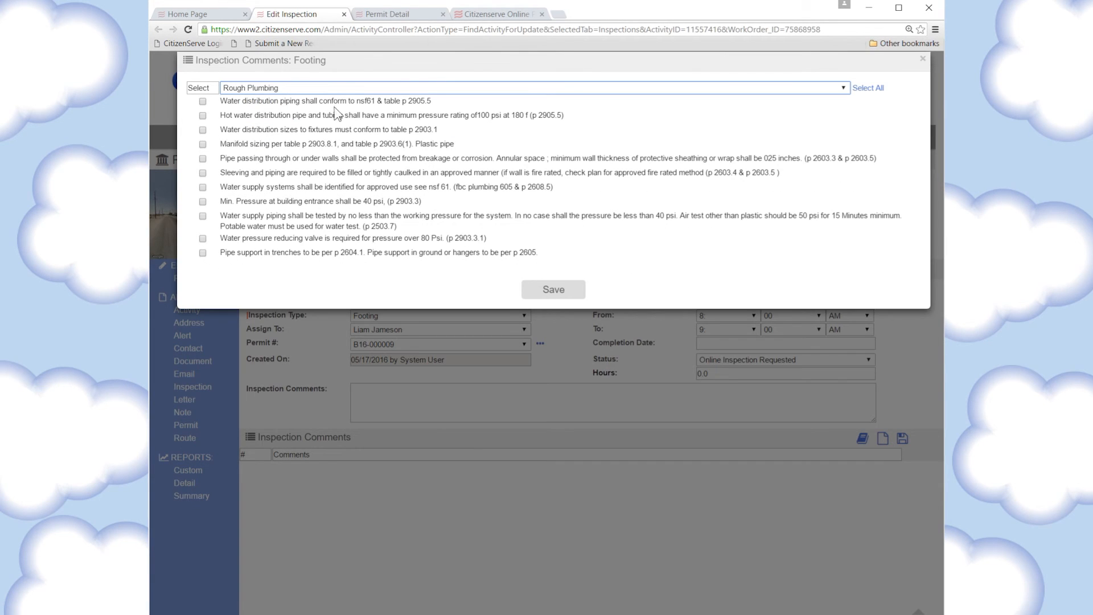
pyautogui.click(333, 88)
pyautogui.click(240, 117)
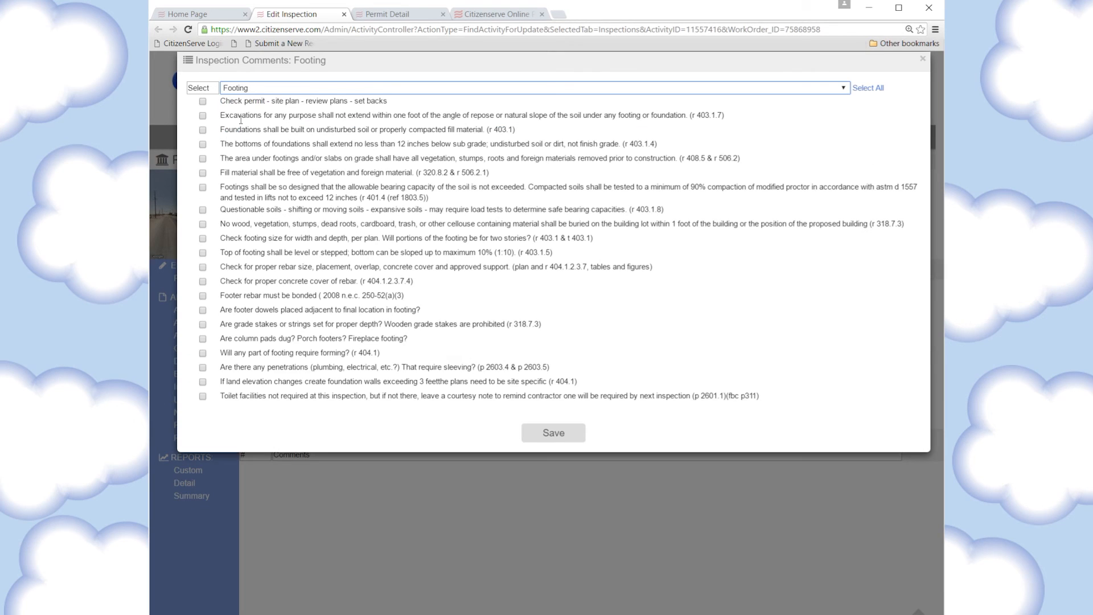
pyautogui.click(203, 102)
pyautogui.click(203, 117)
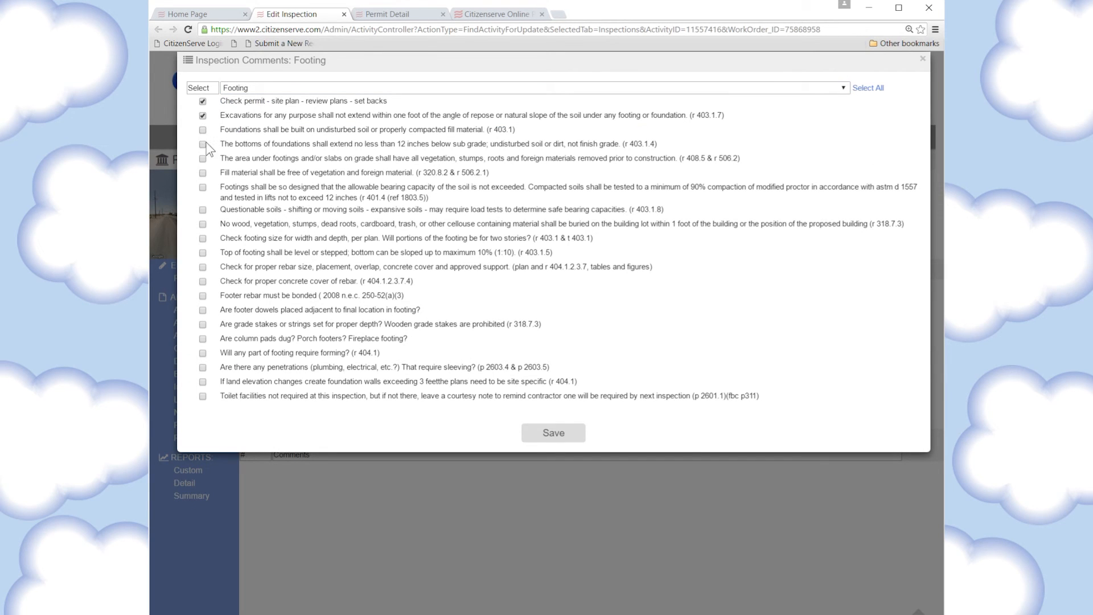
pyautogui.click(202, 187)
pyautogui.click(560, 434)
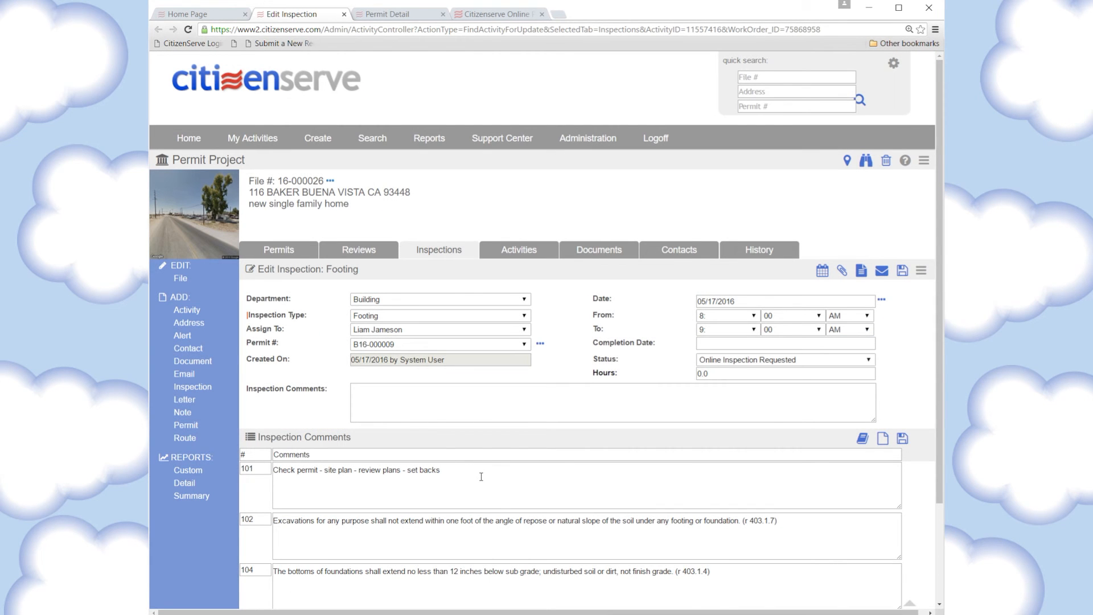
pyautogui.scroll(-1, 481, 477)
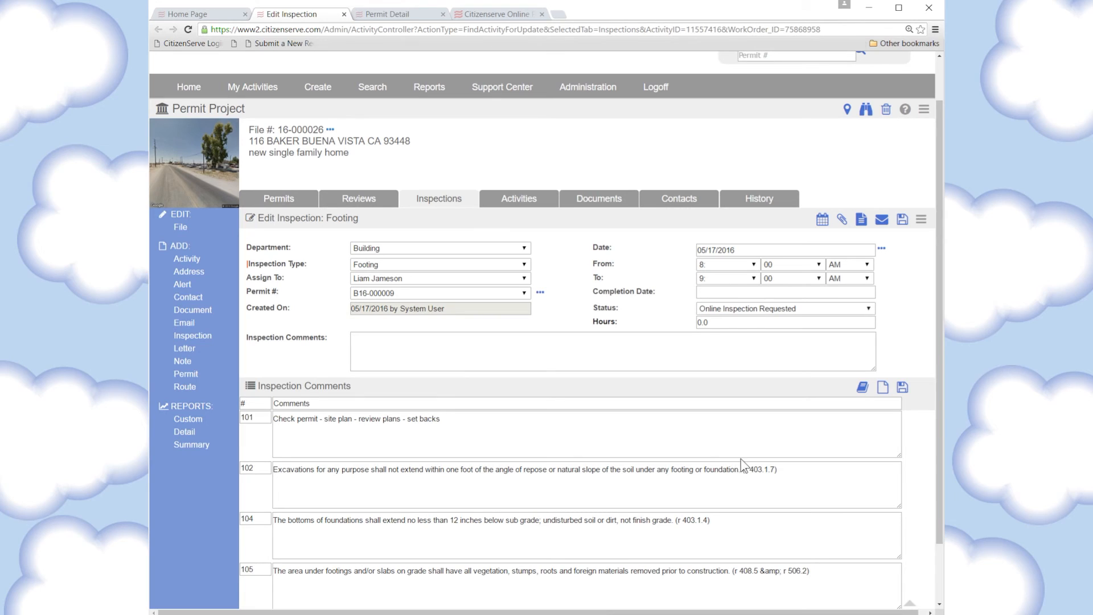
# Append 'add something.' to comment 101, mark the inspection Fail, completed 05/17/2016
pyautogui.click(468, 430)
pyautogui.write('a')
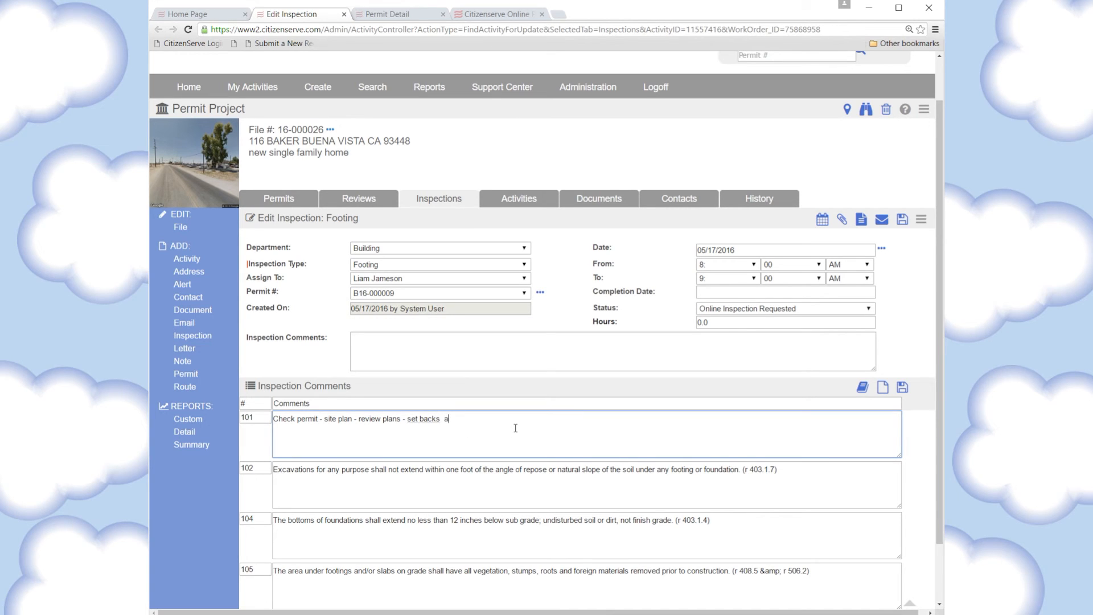
pyautogui.write('dd something.')
pyautogui.click(763, 310)
pyautogui.click(722, 329)
pyautogui.click(726, 293)
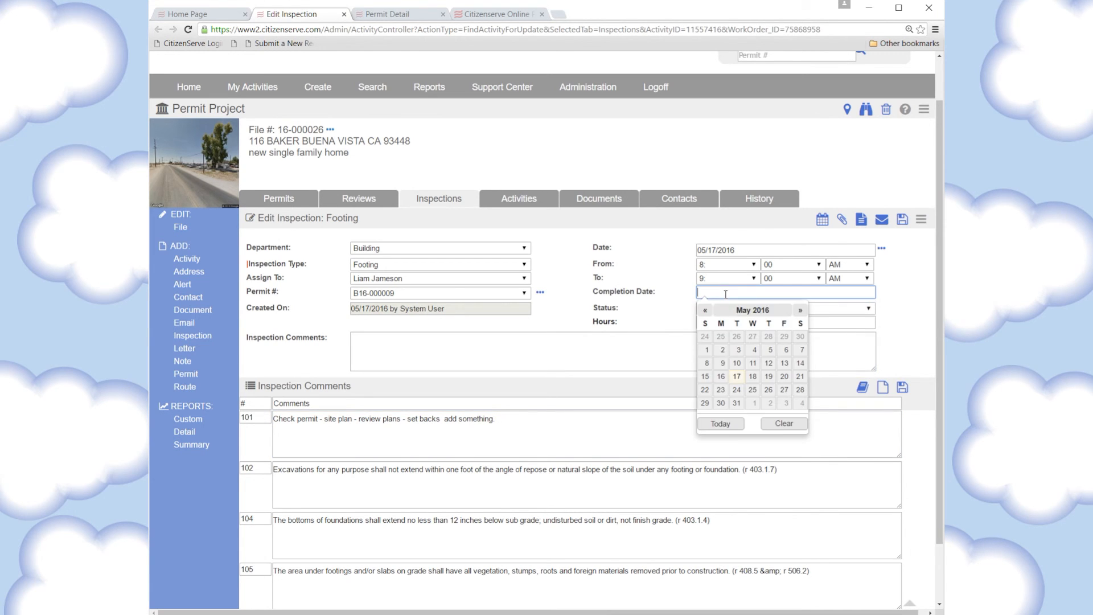
pyautogui.click(720, 424)
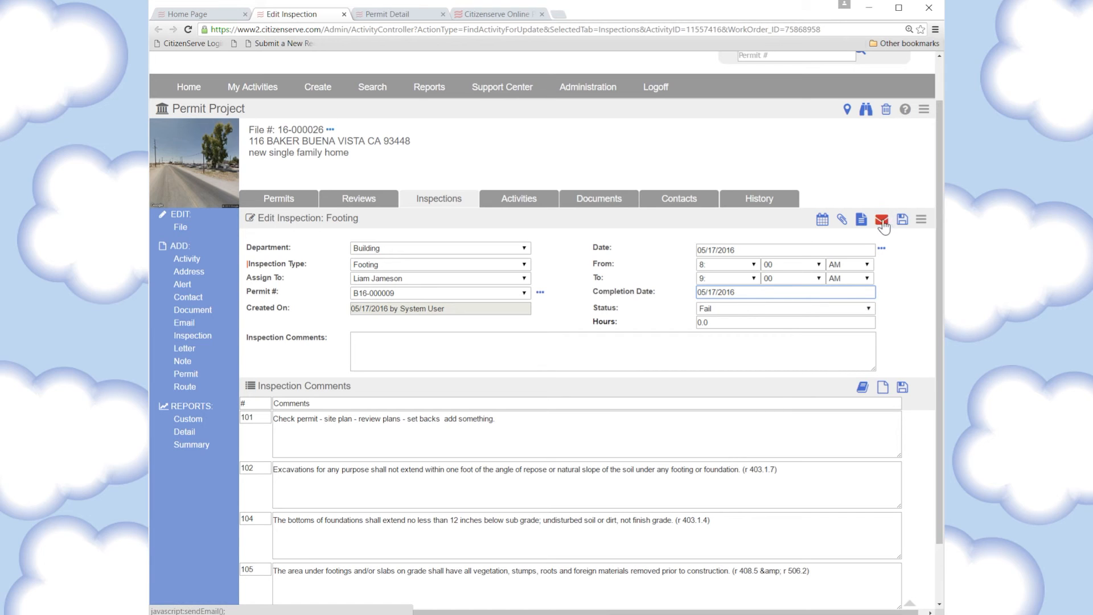
pyautogui.click(882, 222)
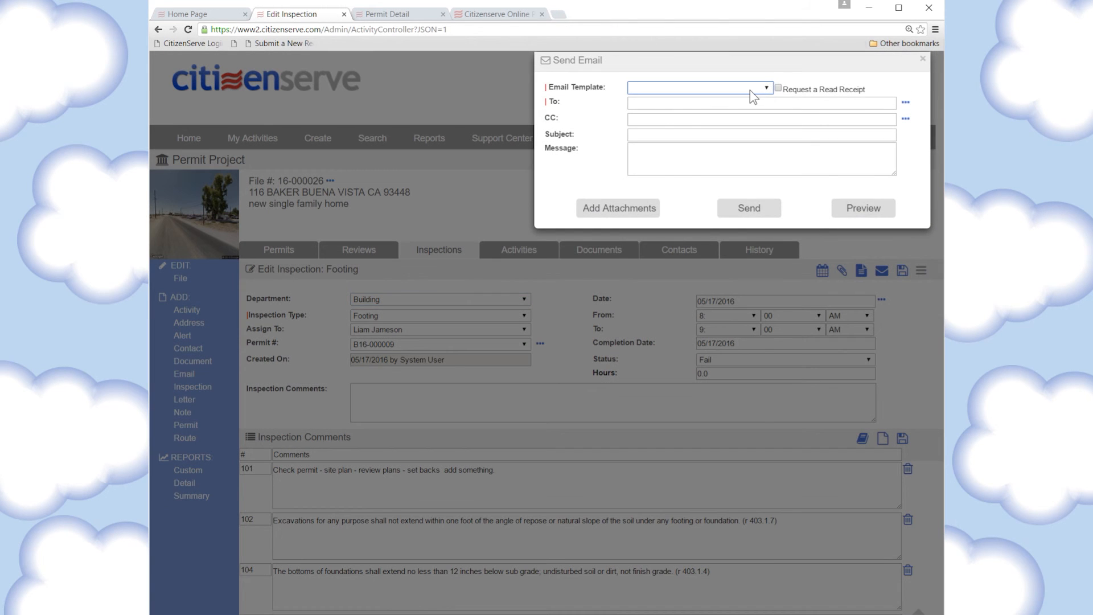
# Address an Inspection Report template email to the permit applicant
pyautogui.click(750, 89)
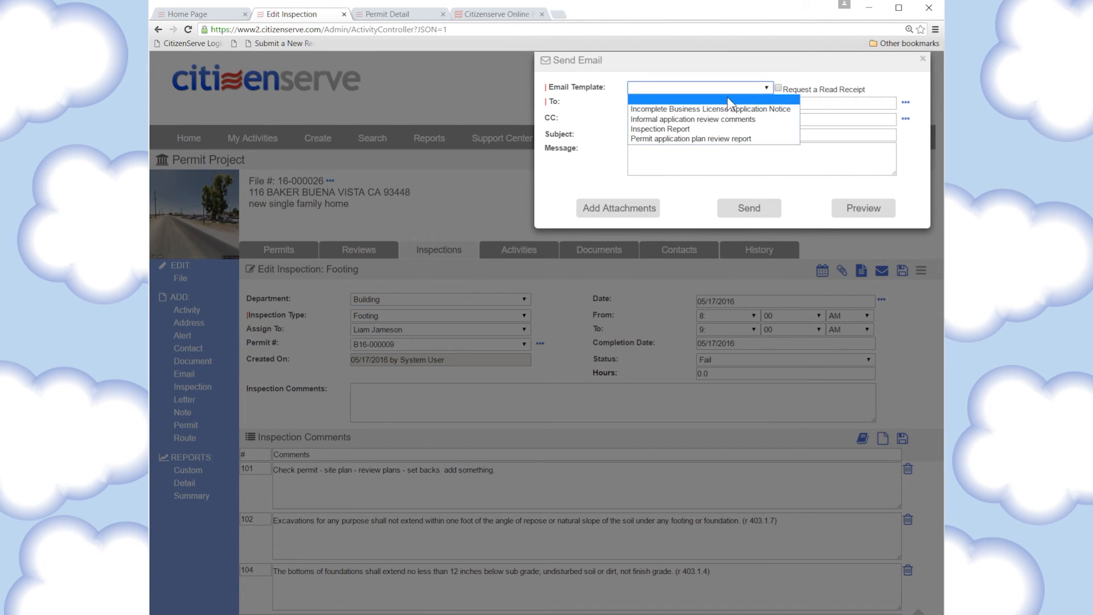
pyautogui.click(680, 127)
pyautogui.click(905, 103)
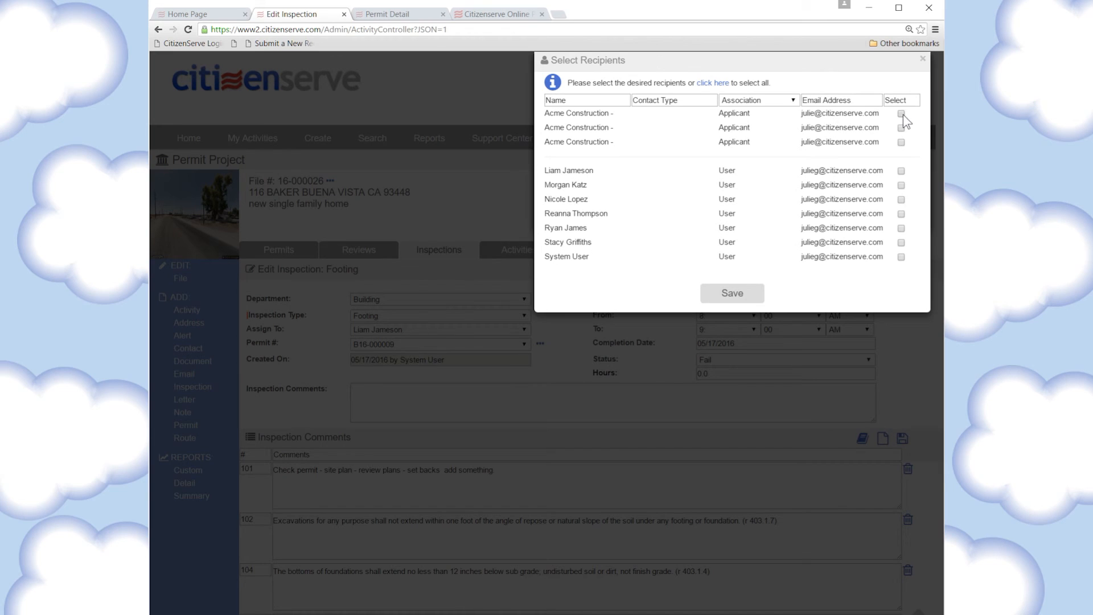
pyautogui.click(723, 292)
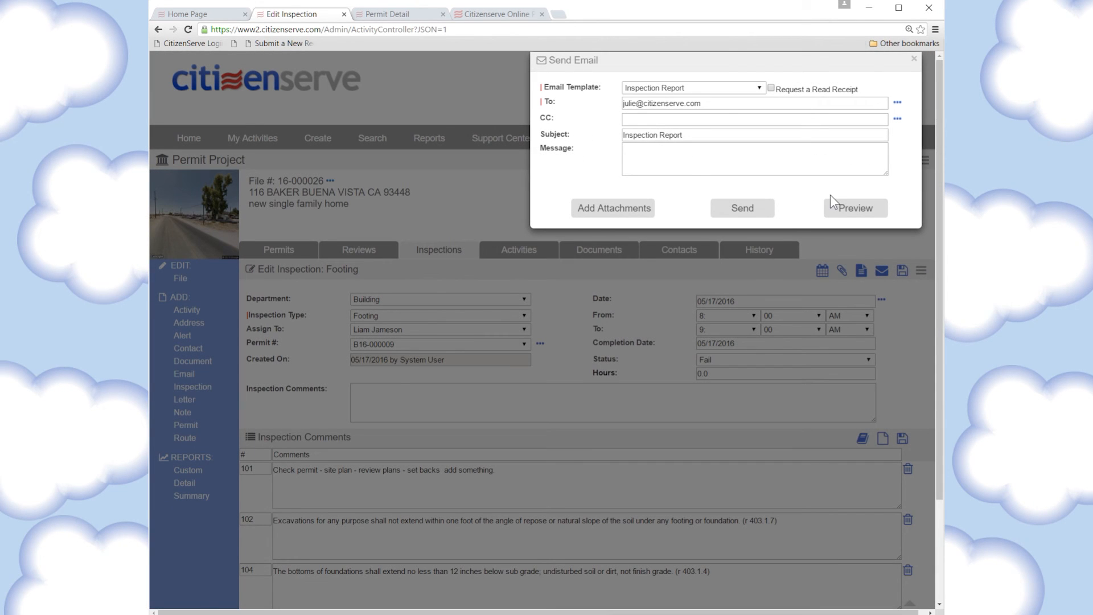
# Preview the report's five listed inspection comments and send the email
pyautogui.click(868, 220)
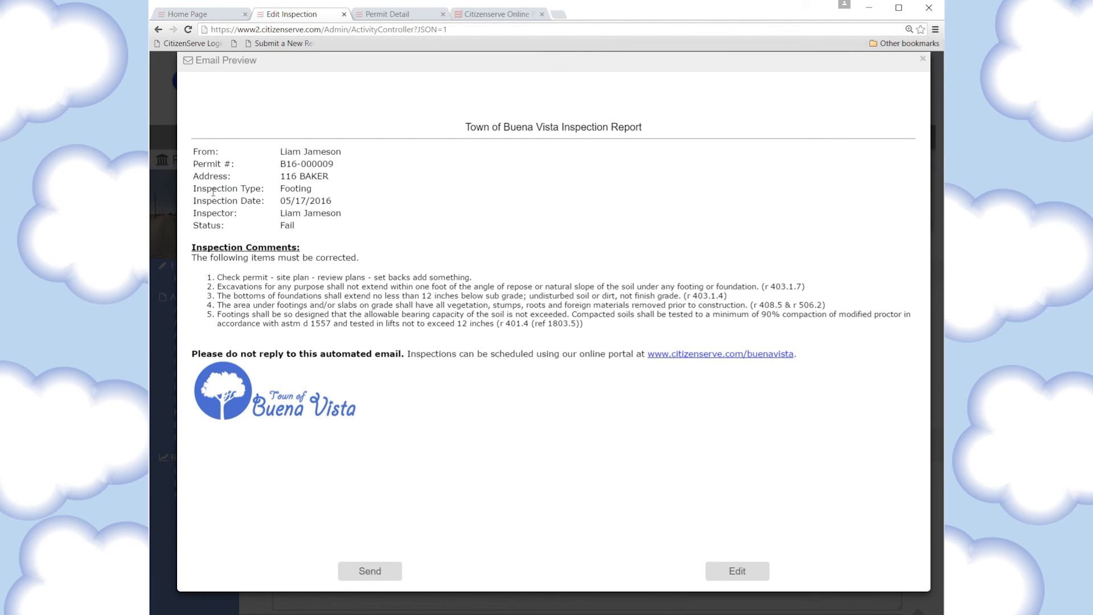
pyautogui.moveTo(217, 278); pyautogui.dragTo(277, 333)
pyautogui.click(322, 304)
pyautogui.click(375, 571)
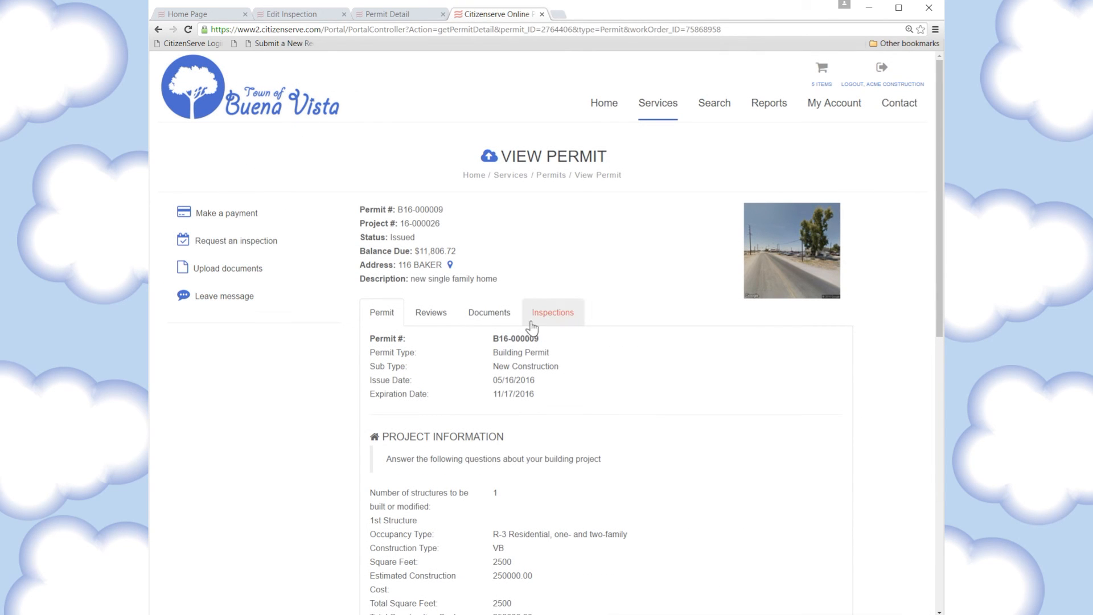
# View permit B16-000009's inspections in the portal and read the failed Footing comments
pyautogui.click(553, 318)
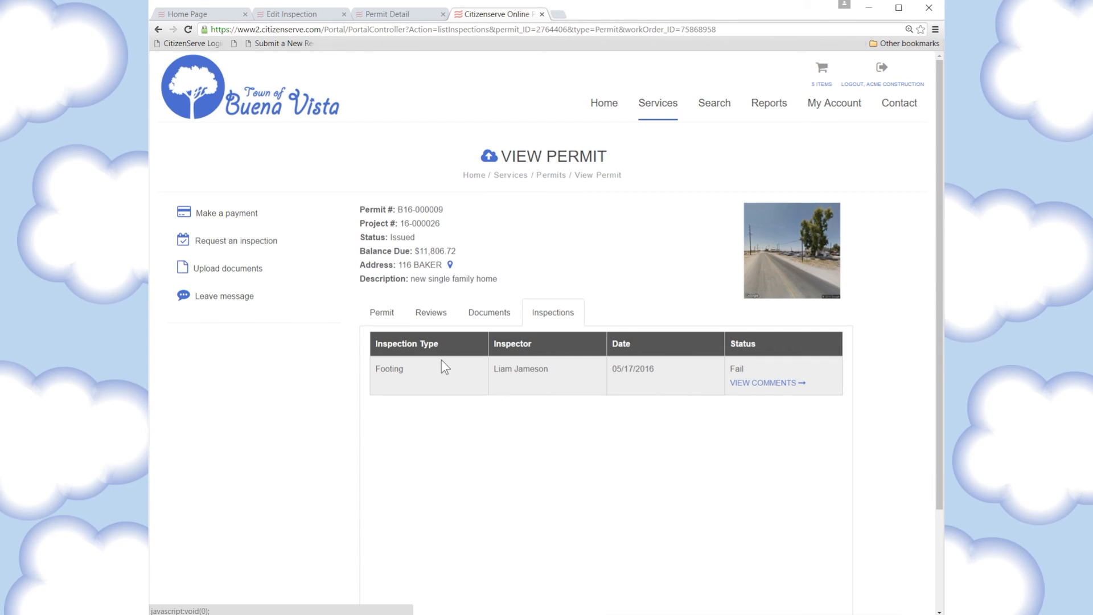
pyautogui.click(765, 384)
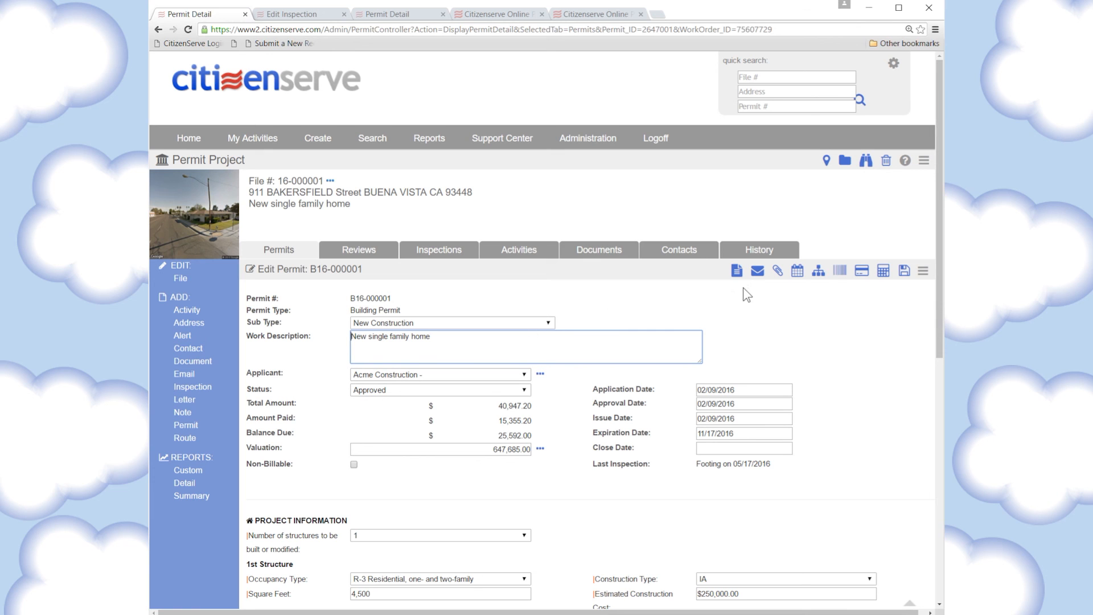
# Generate the Certificate of Occupancy for permit B16-000001 and open its print preview
pyautogui.click(736, 271)
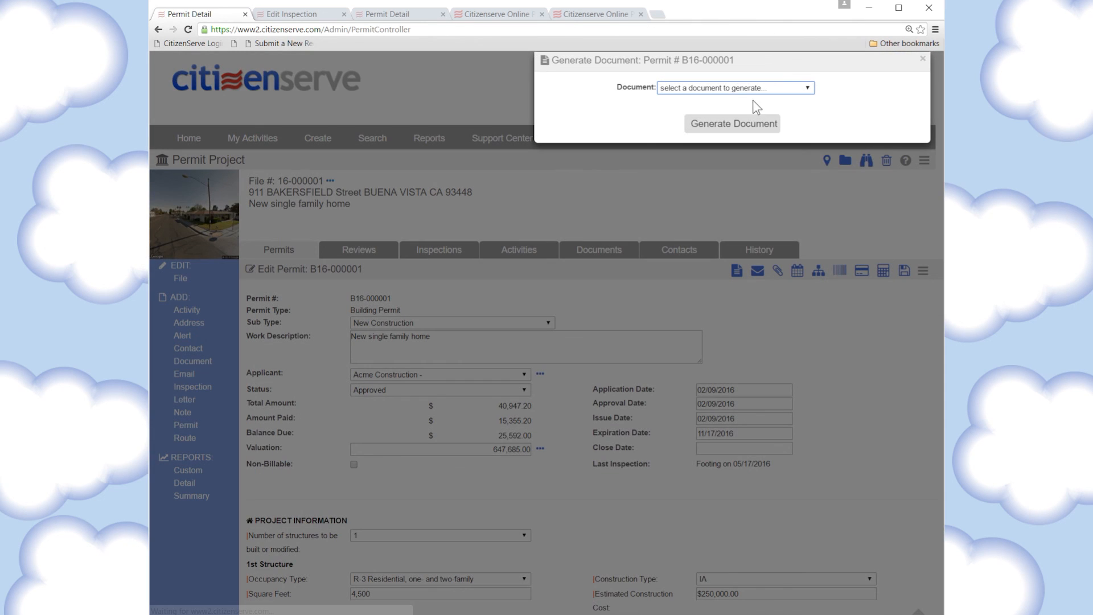
pyautogui.click(734, 90)
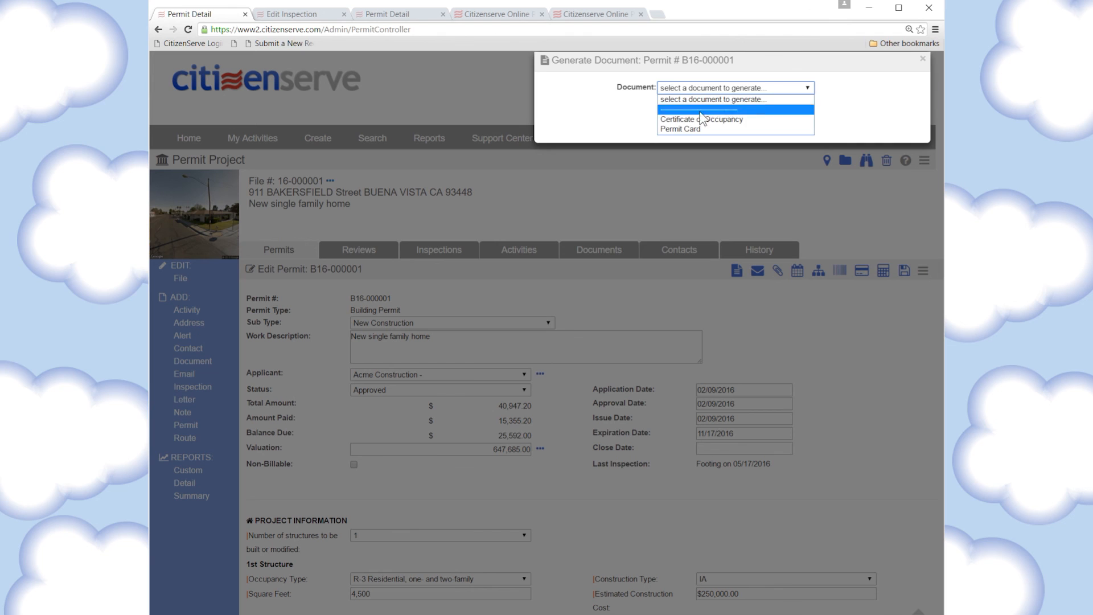
pyautogui.click(681, 121)
pyautogui.click(738, 122)
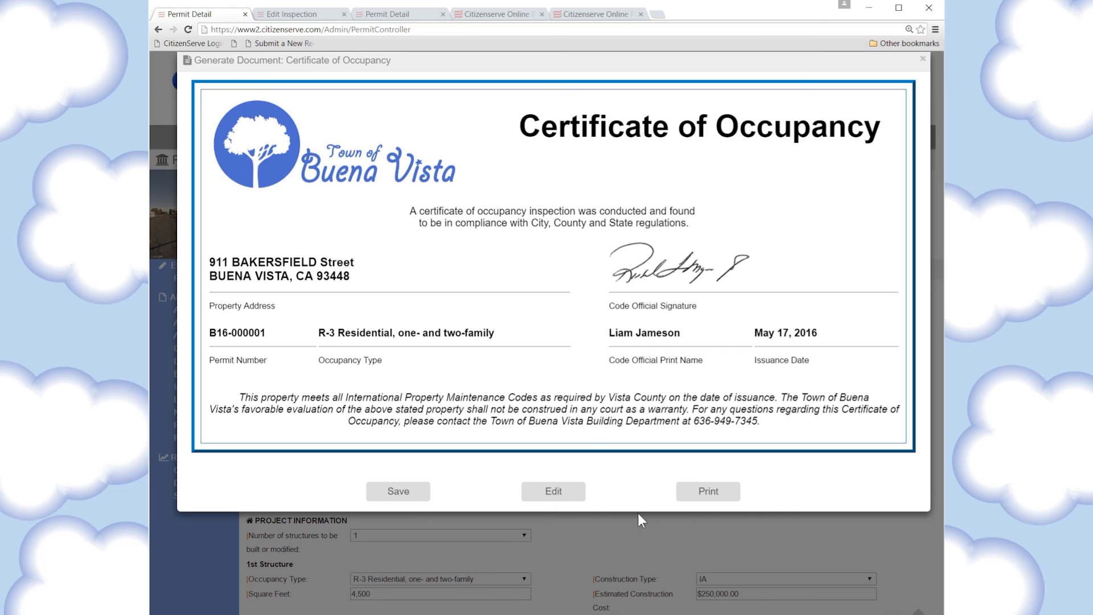
pyautogui.click(709, 492)
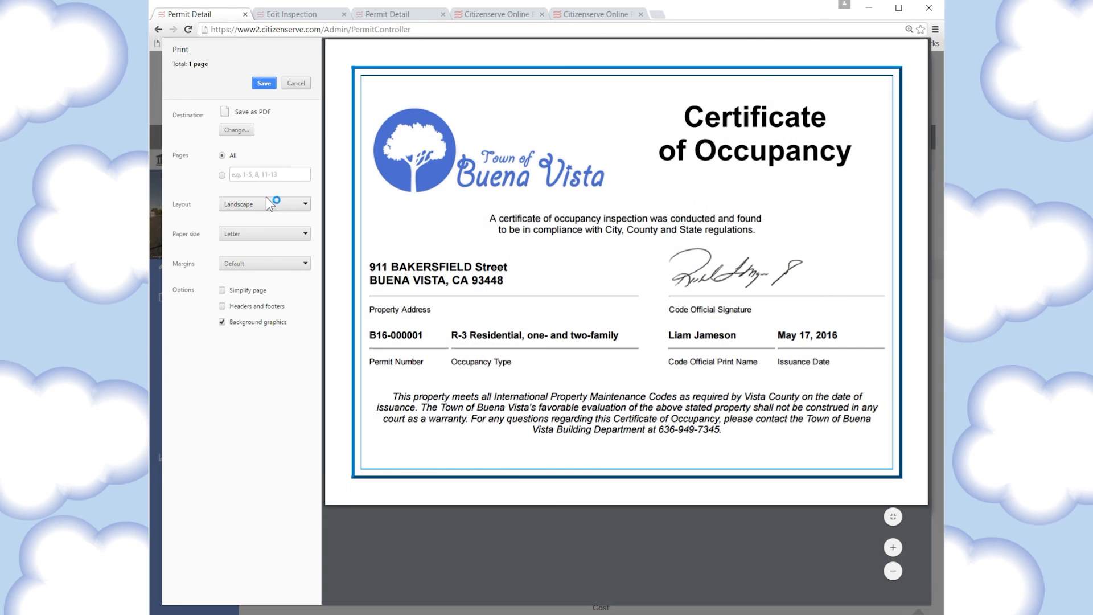